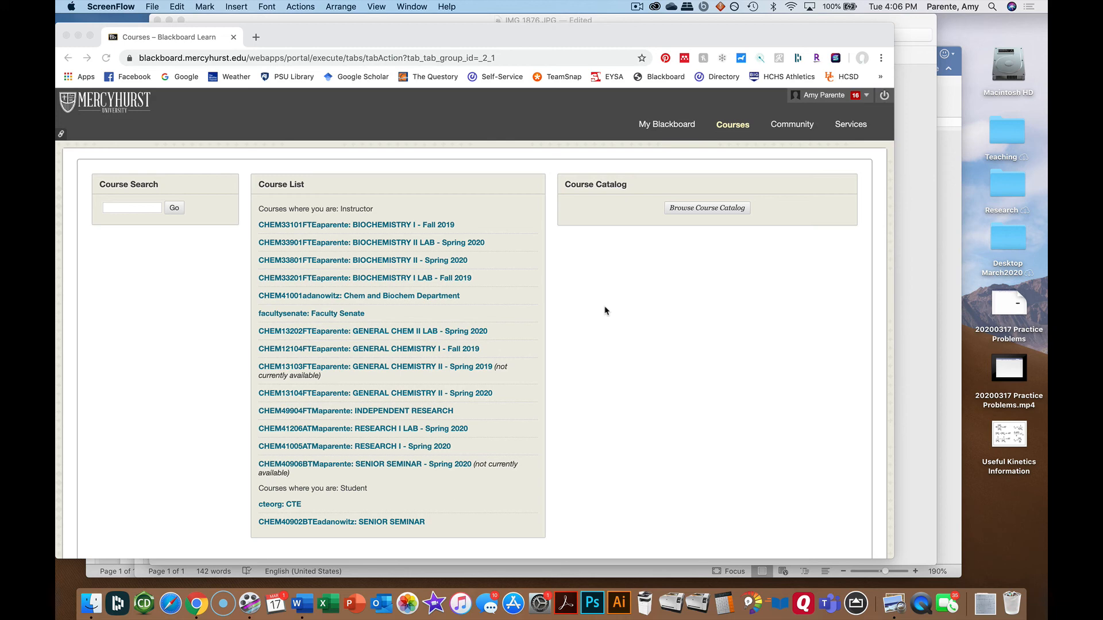
- Switch to Word and review the rate law question in the Quiz 2 - Chapter 16 2019 in class document
key("super+Tab")
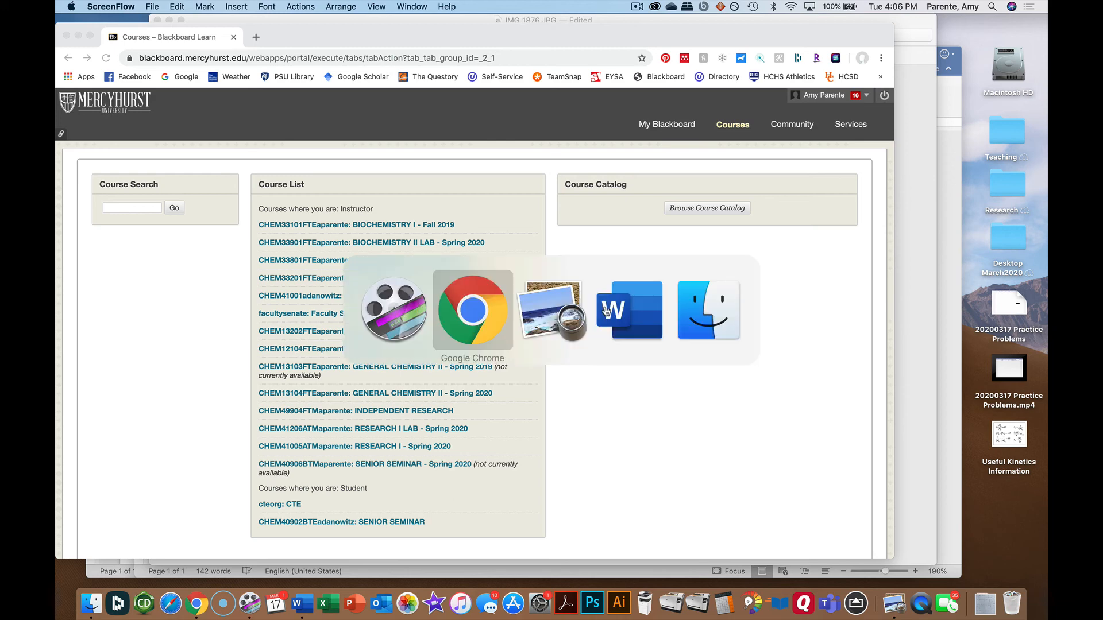
left_click(606, 310)
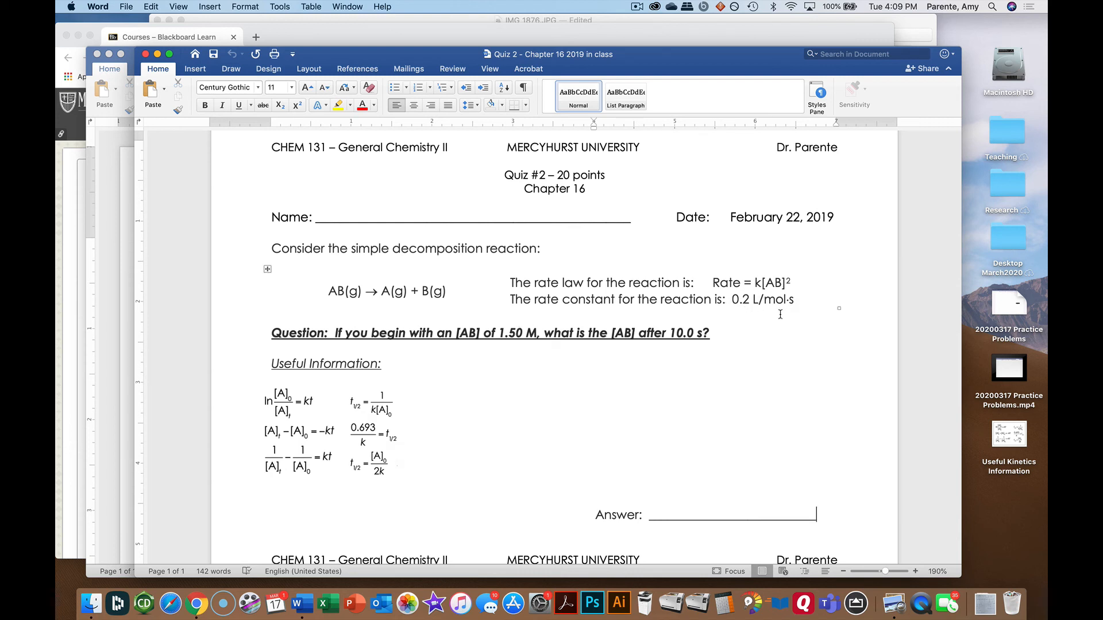
- Switch to Chrome and open the question pools of the GENERAL CHEMISTRY II - Spring 2020 course
key("super+Tab")
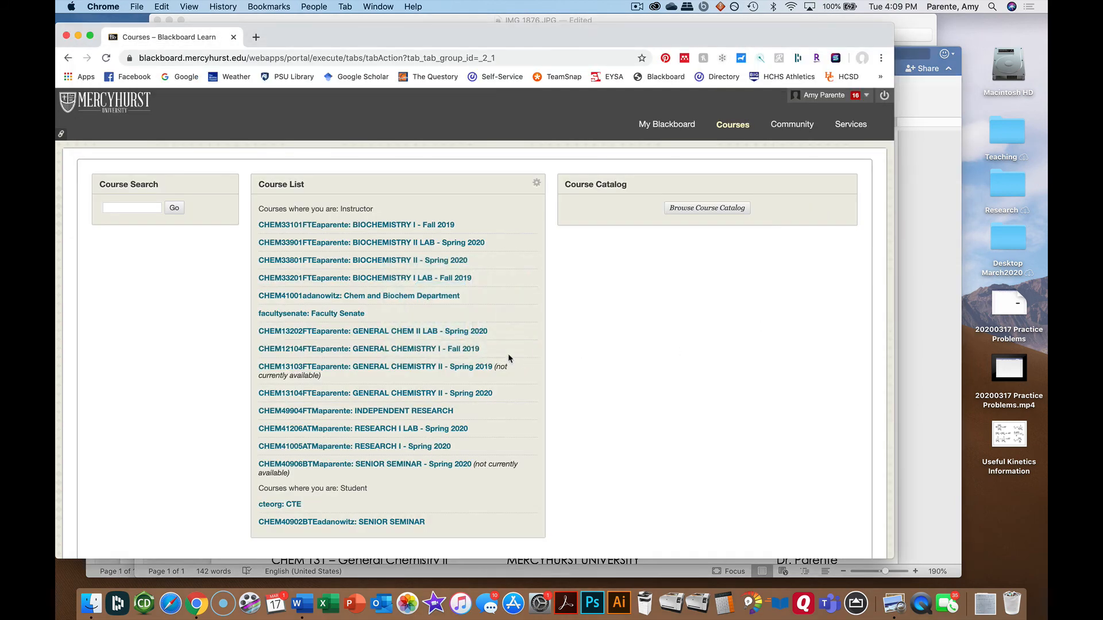
left_click(450, 394)
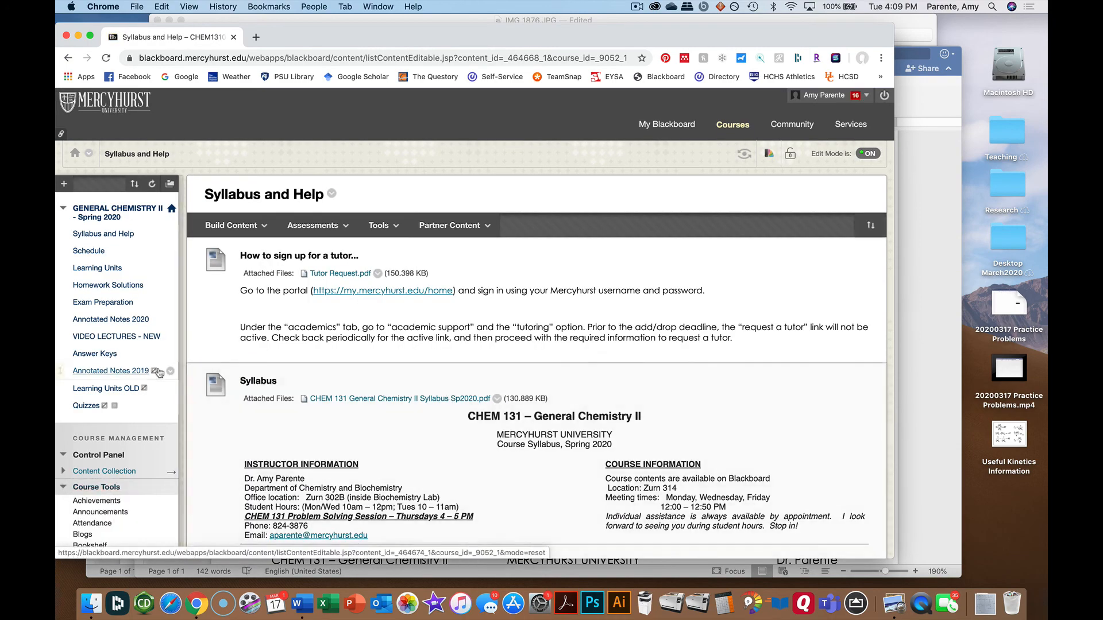
scroll(120, 390, "down", 5)
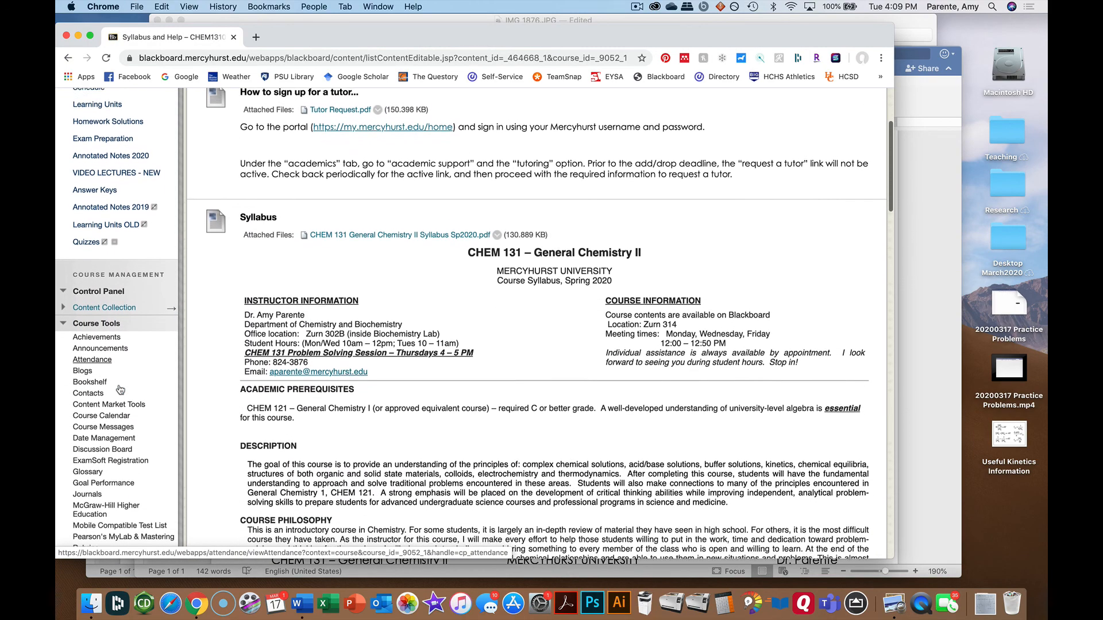
scroll(120, 390, "down", 3)
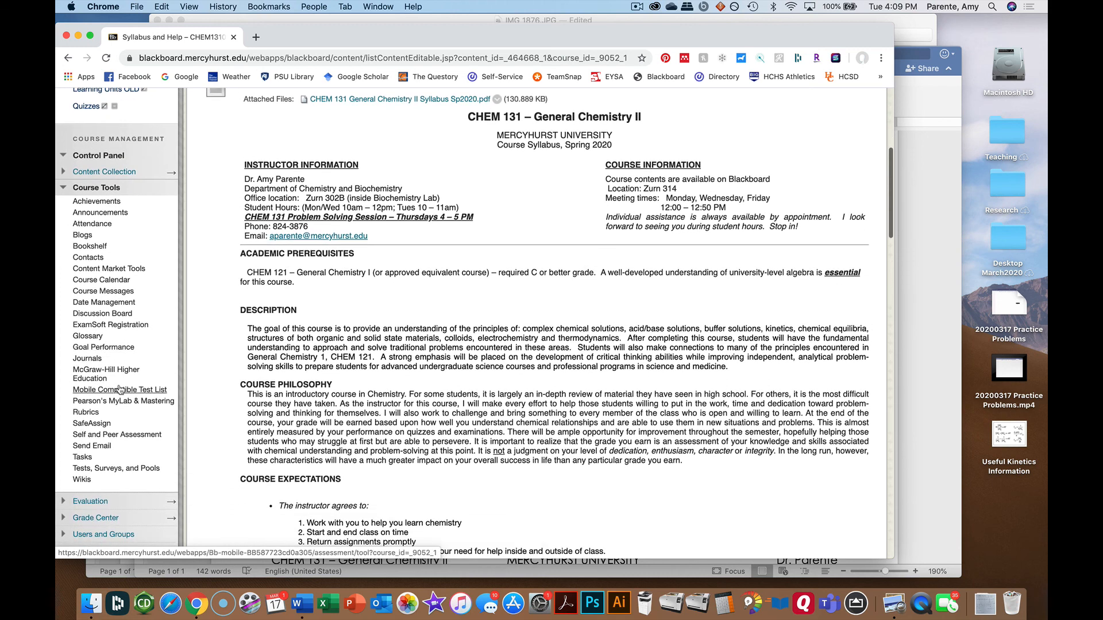
left_click(126, 470)
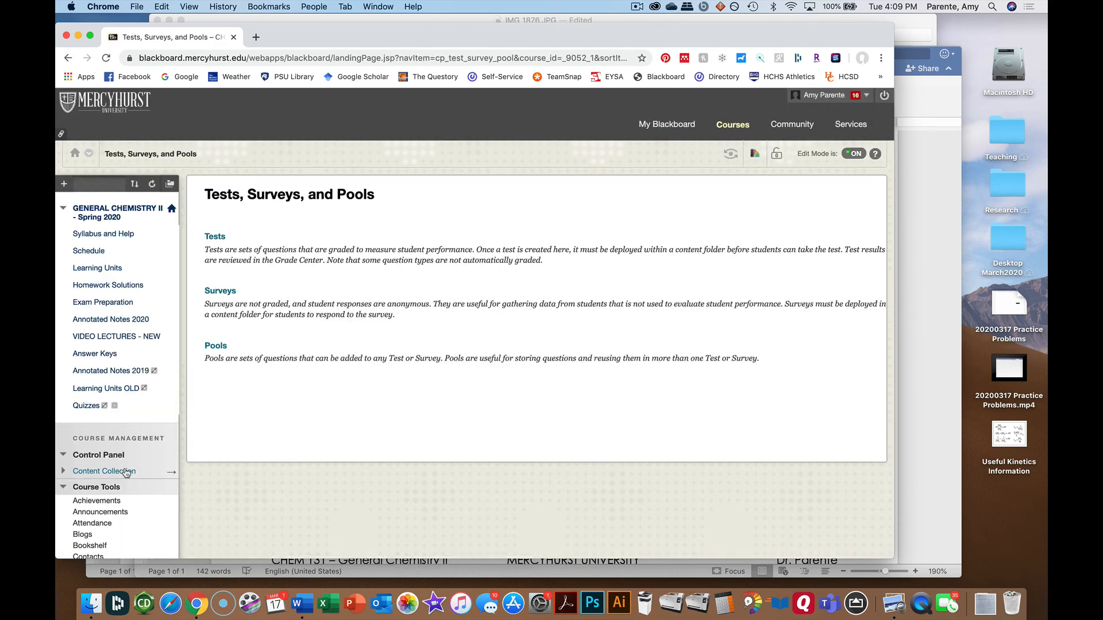
left_click(211, 348)
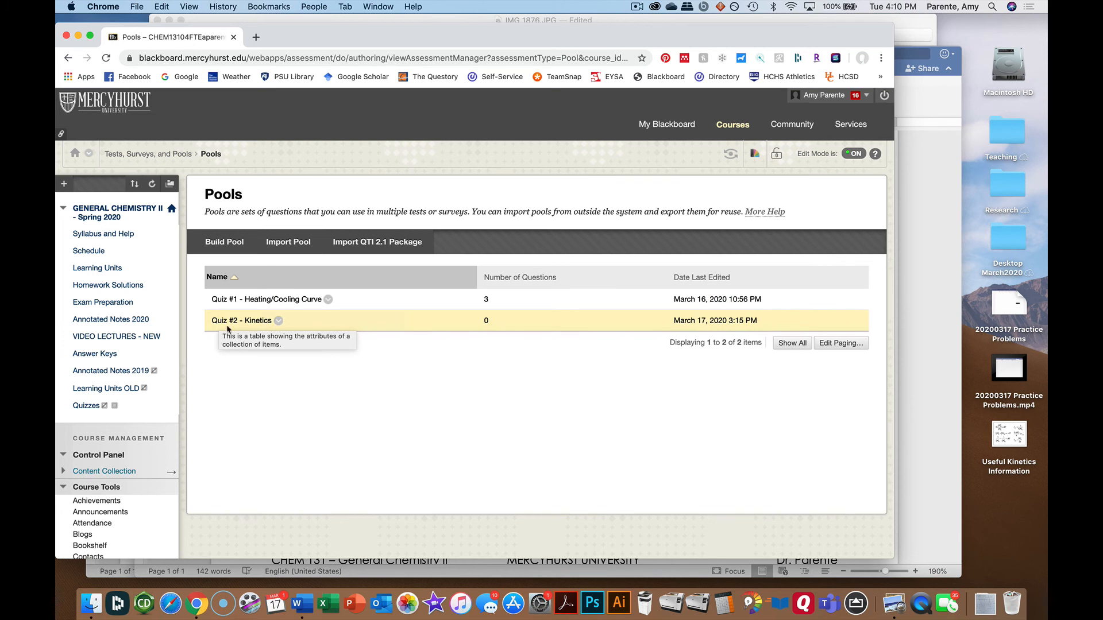
left_click(279, 323)
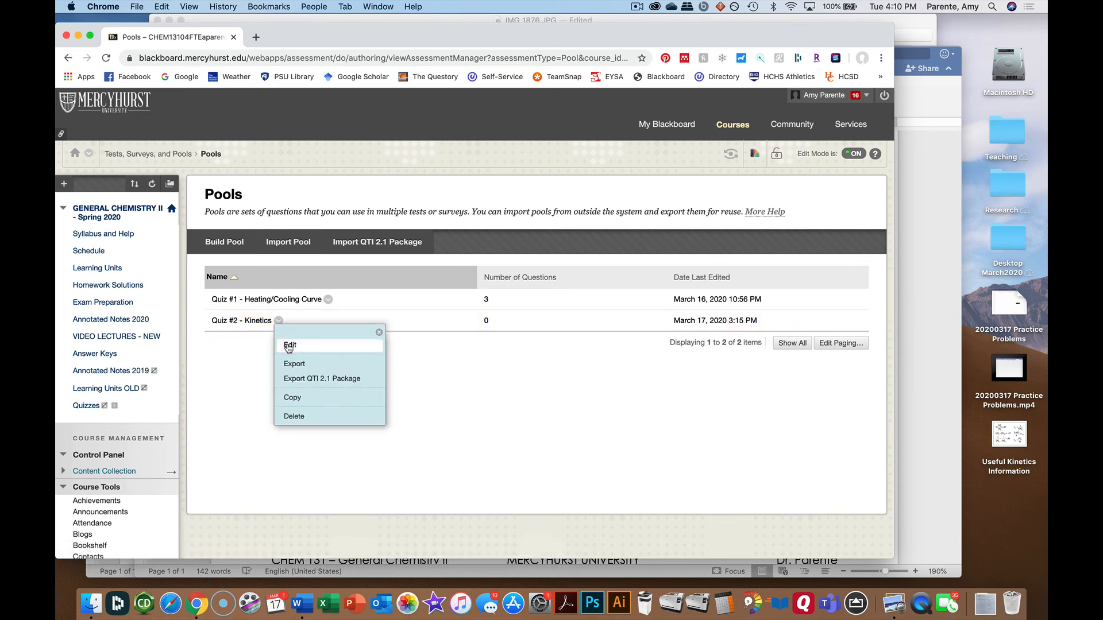
left_click(288, 345)
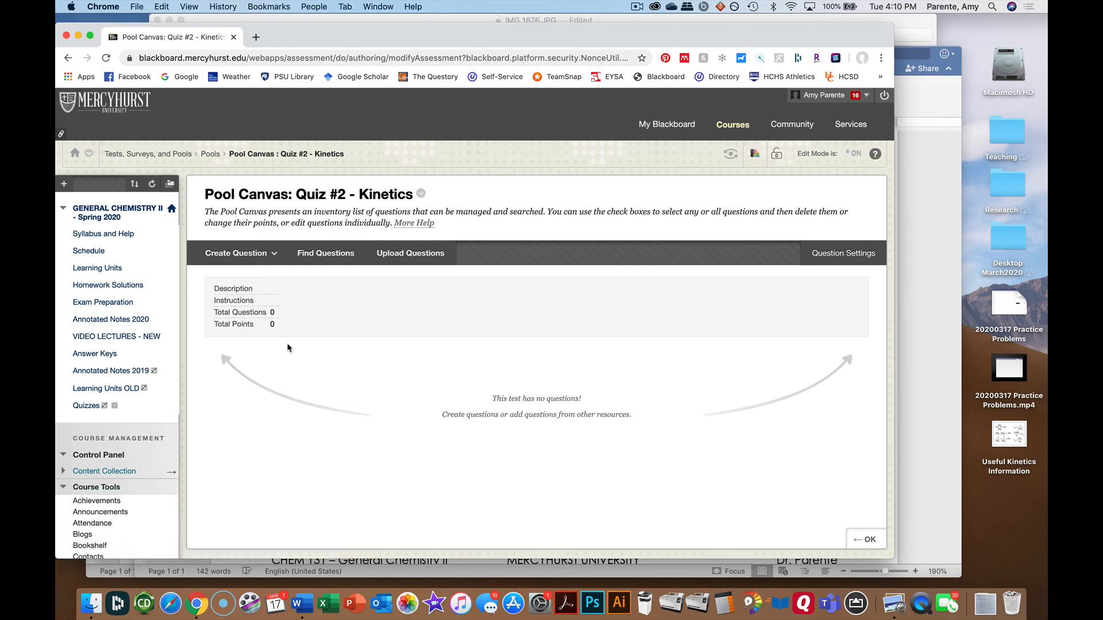
left_click(68, 58)
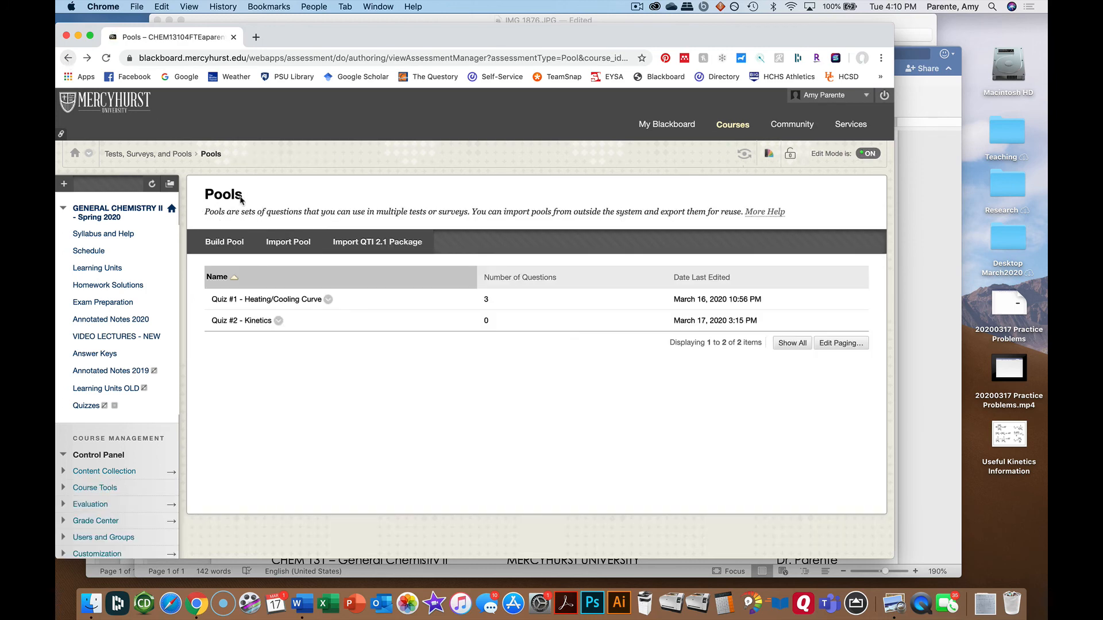
left_click(226, 246)
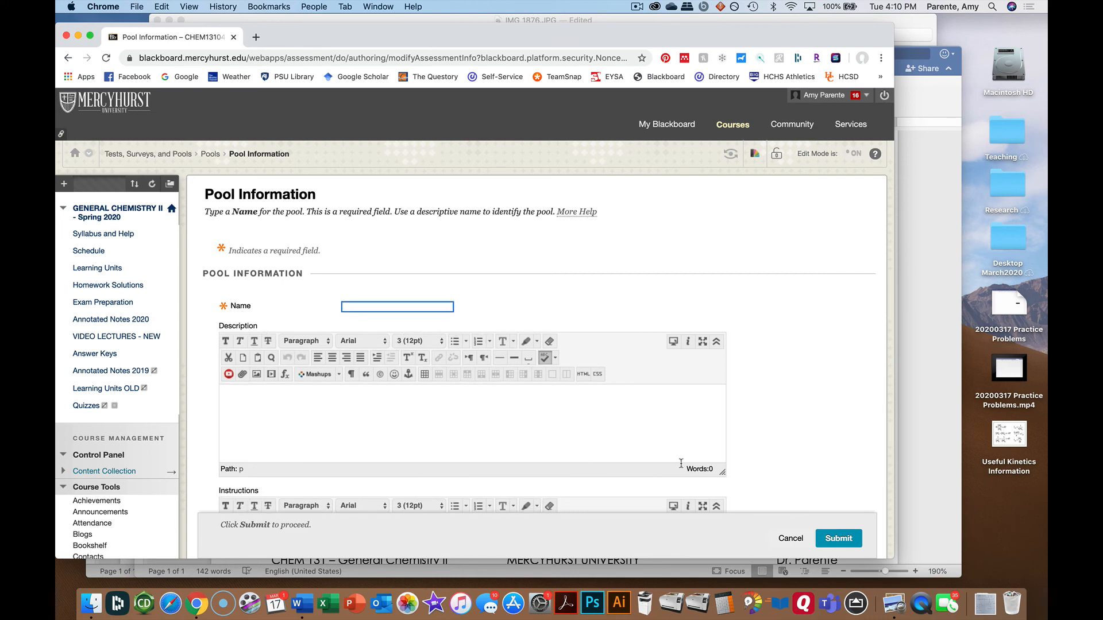
left_click(789, 540)
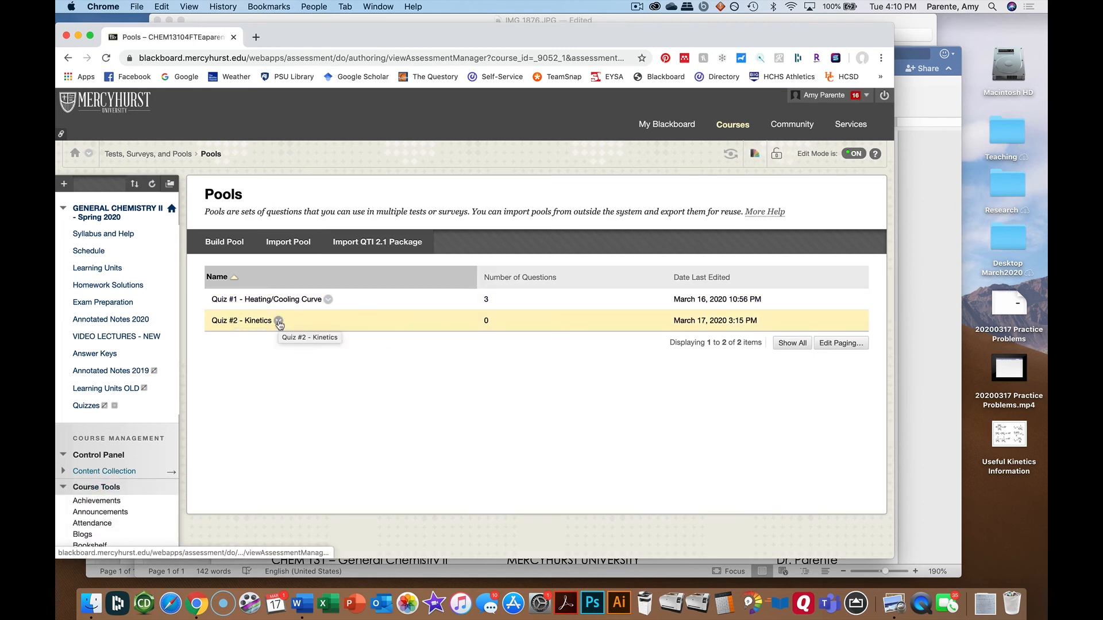
- Review the questions in the Quiz #1 - Heating/Cooling Curve pool as truncated text, and return to the pool list
left_click(328, 300)
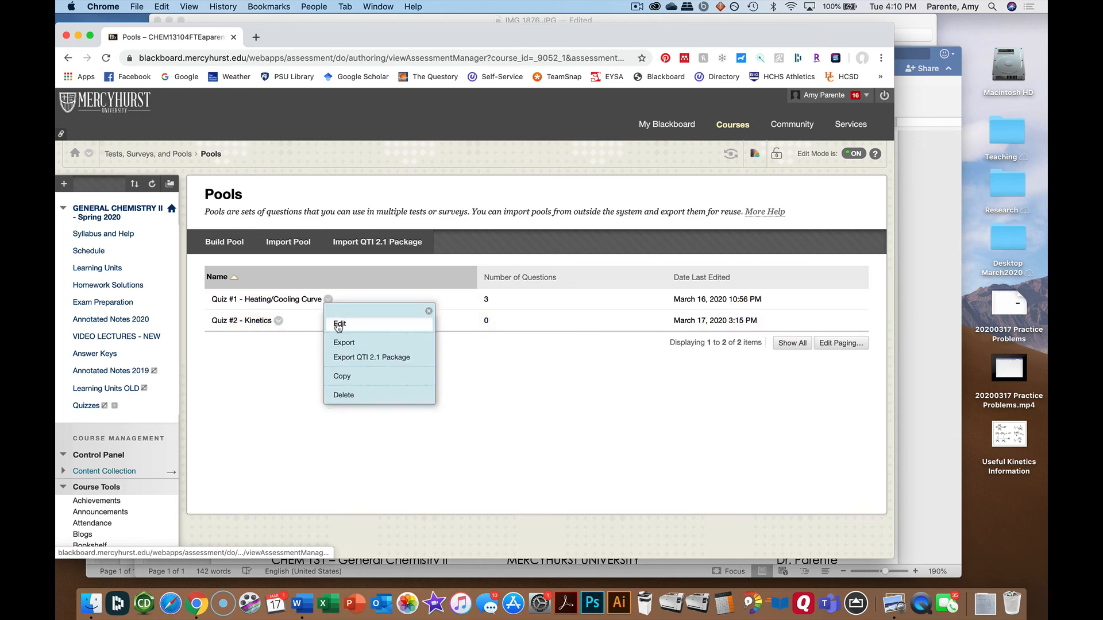
left_click(339, 325)
left_click(513, 409)
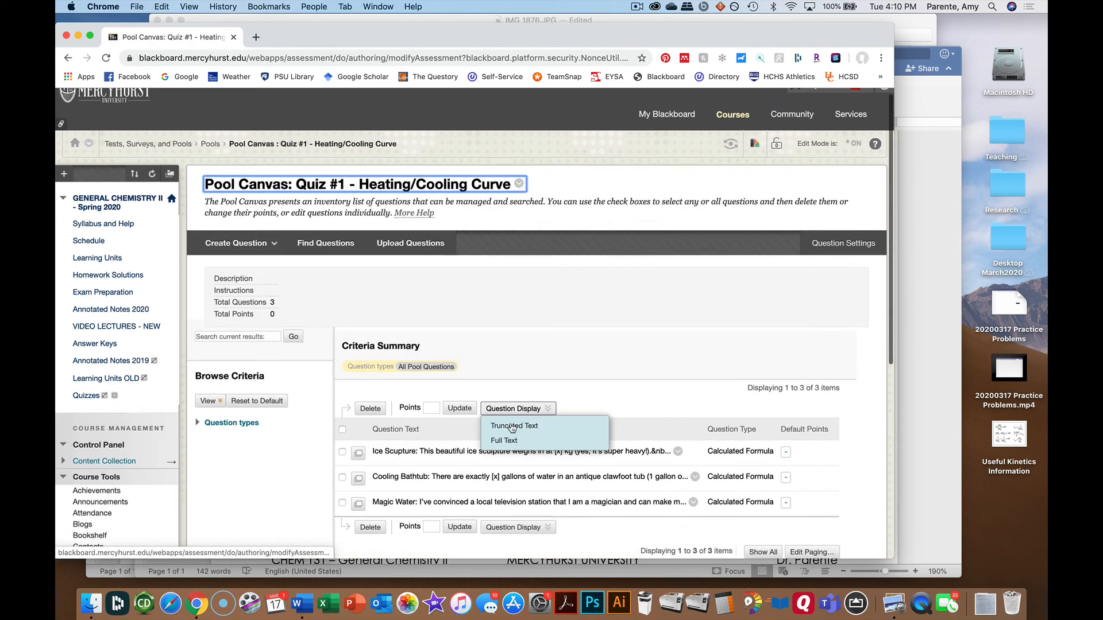
left_click(512, 426)
scroll(511, 427, "down", 2)
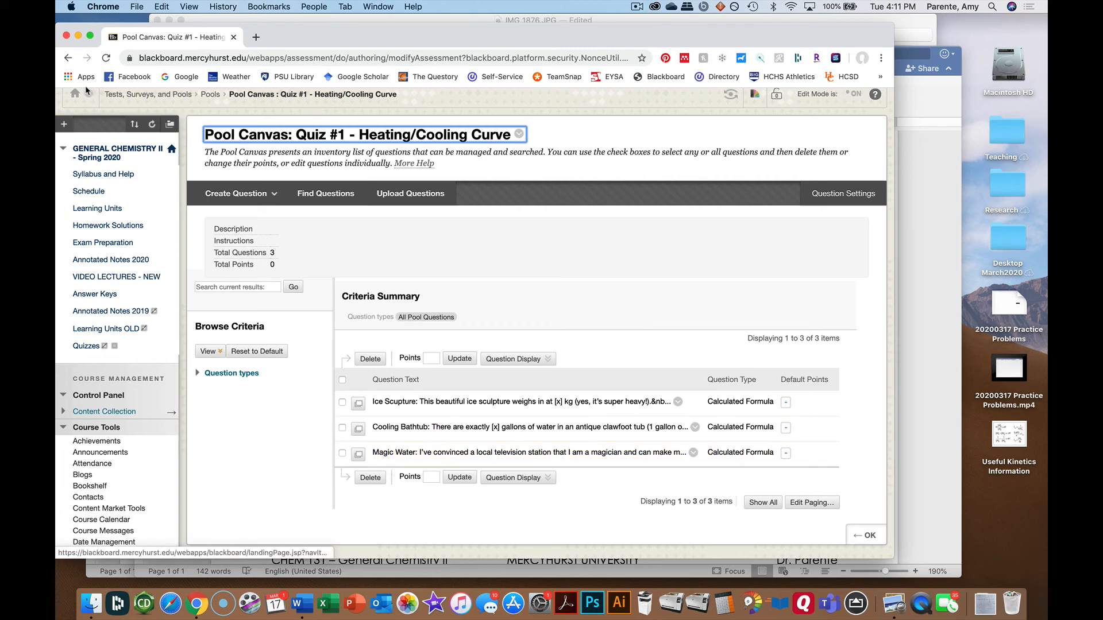
left_click(68, 58)
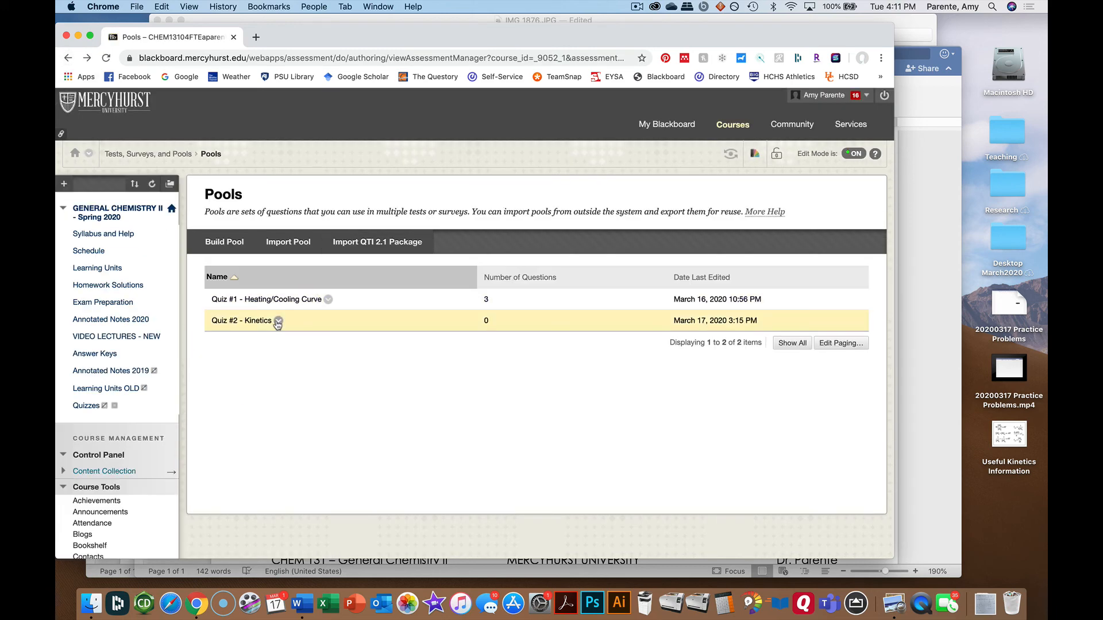
- Create a Calculated Formula question titled "Kinetics Question A" in the Quiz #2 - Kinetics pool
left_click(278, 322)
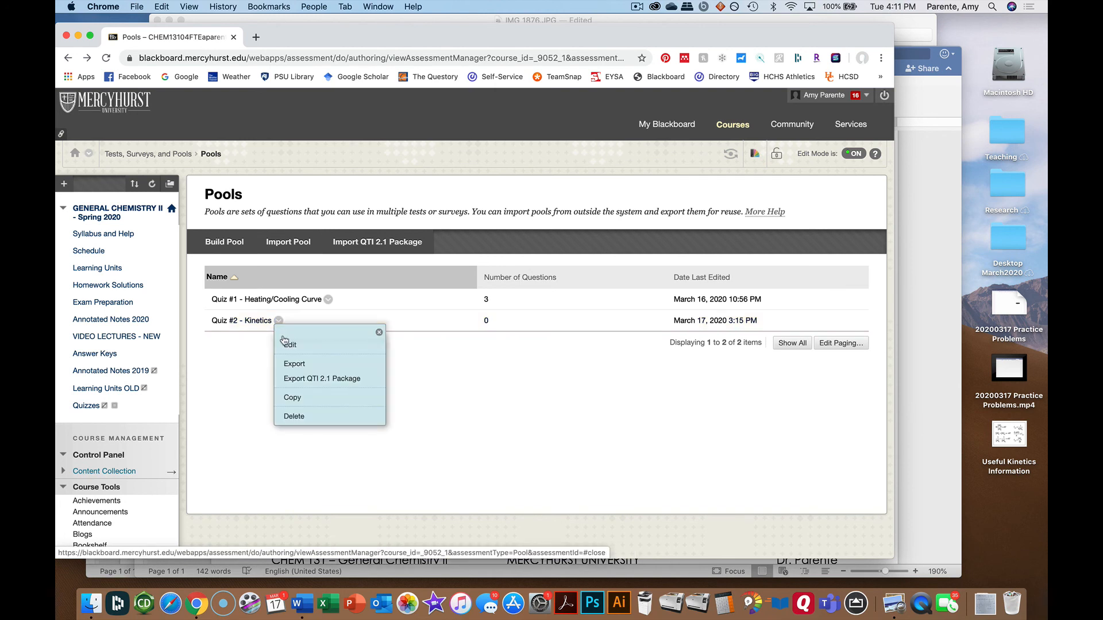
left_click(285, 343)
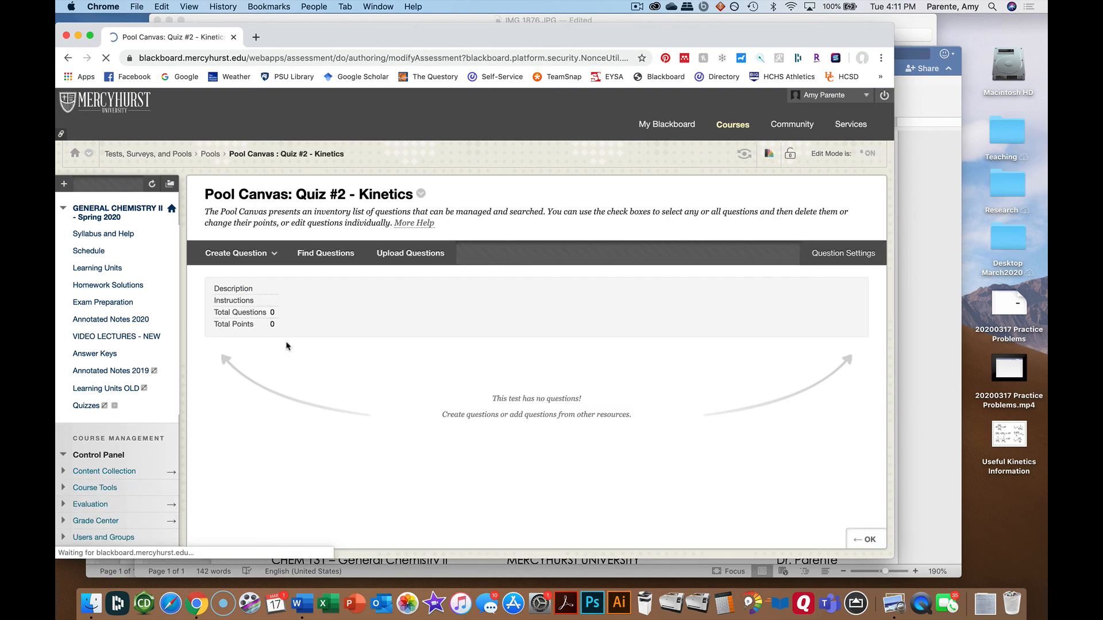
left_click(241, 258)
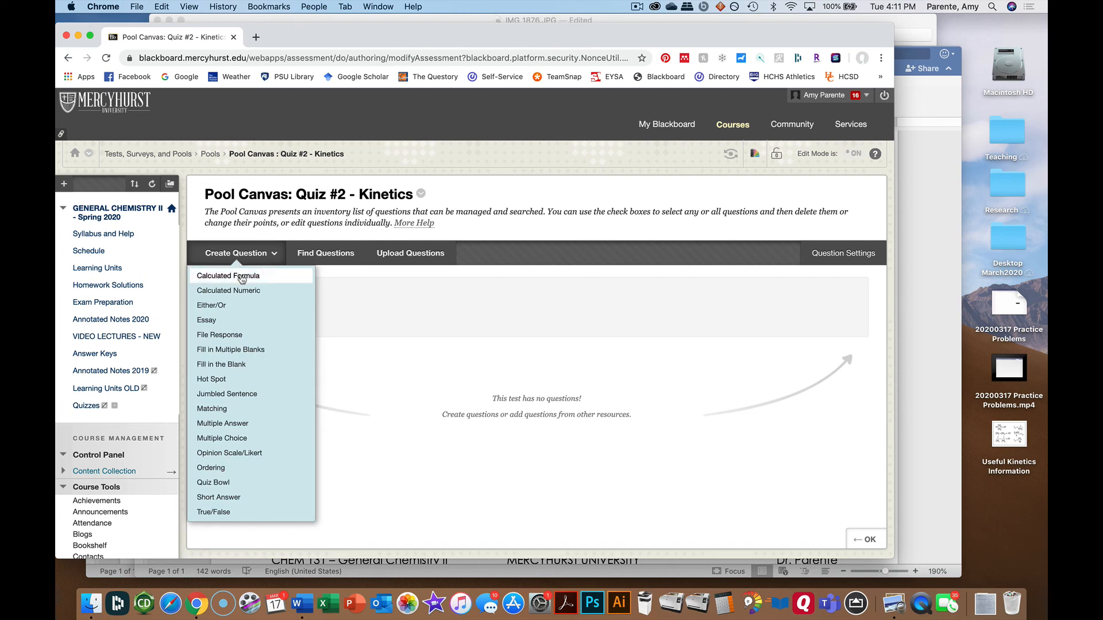
left_click(241, 278)
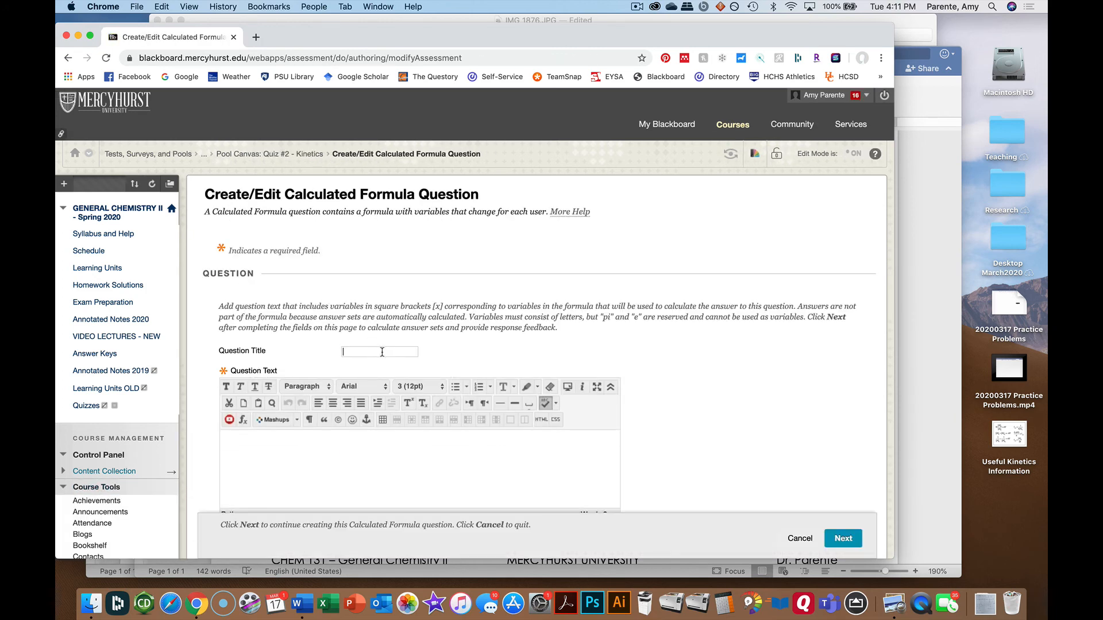
type("Kinetics Question A")
- Copy the decomposition reaction problem, through the underlined question sentence, from the Word quiz into the question text in Chrome
left_click(364, 439)
key("super+Tab")
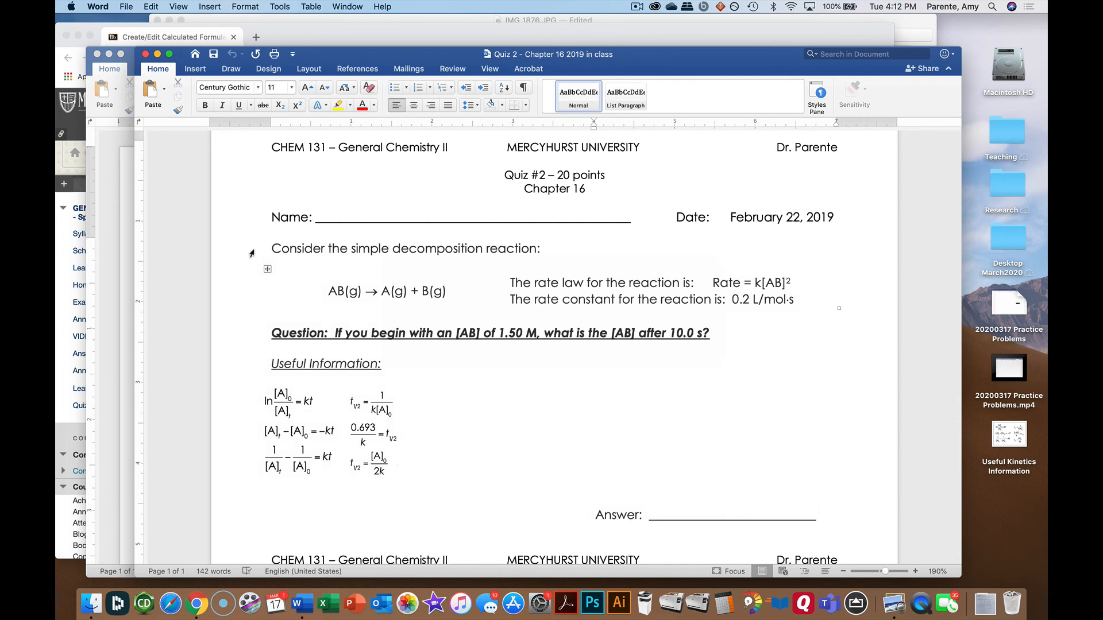
left_click_drag(252, 253, 257, 337)
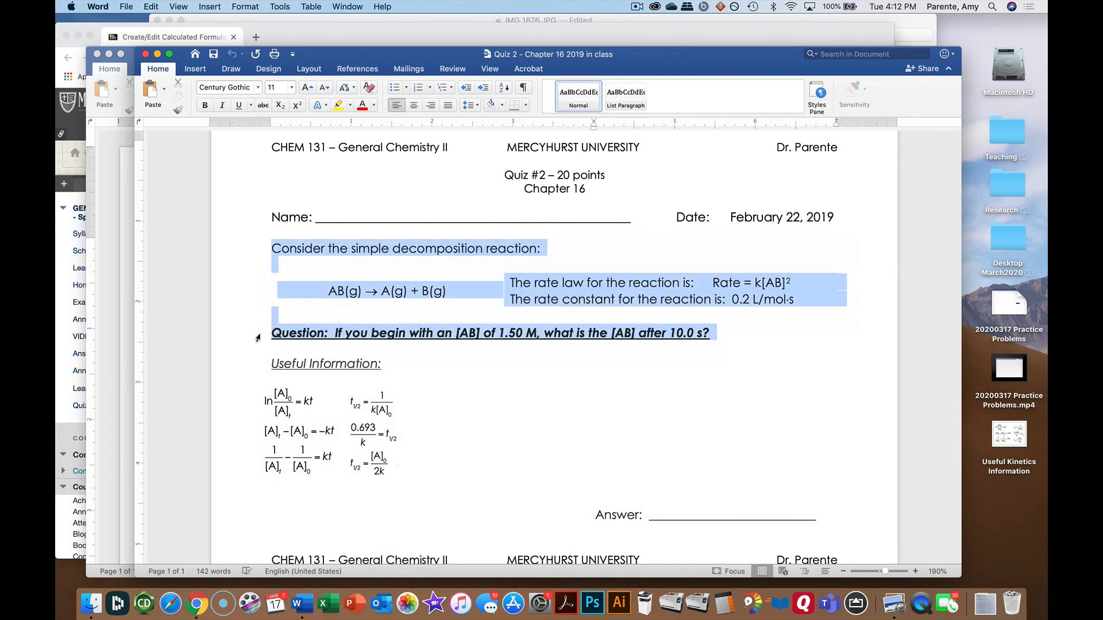
key("super+Tab")
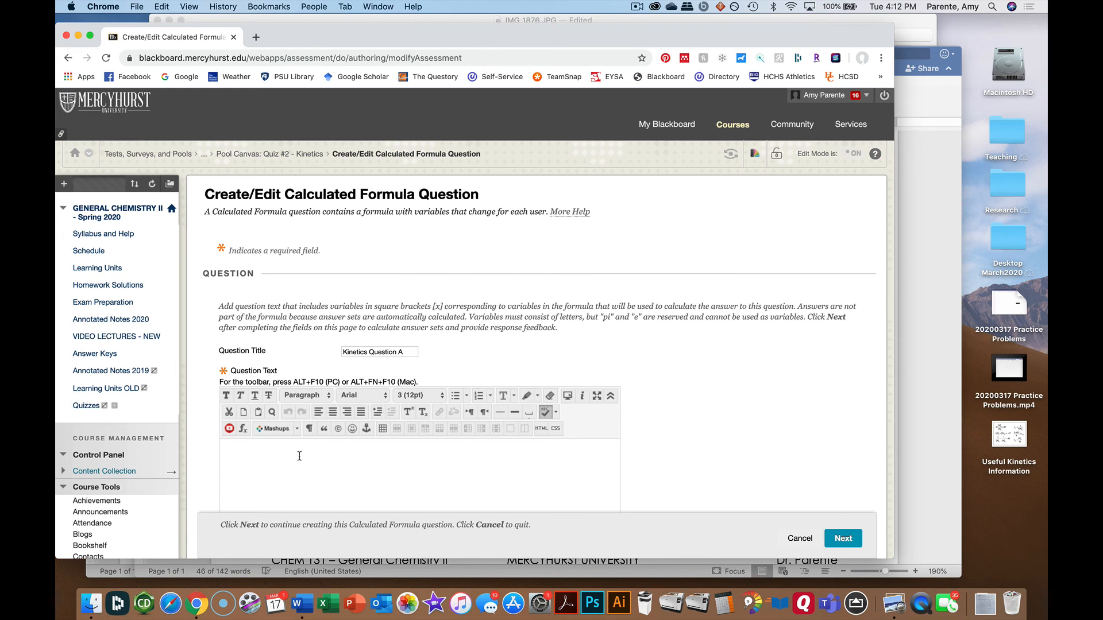
key("super+v")
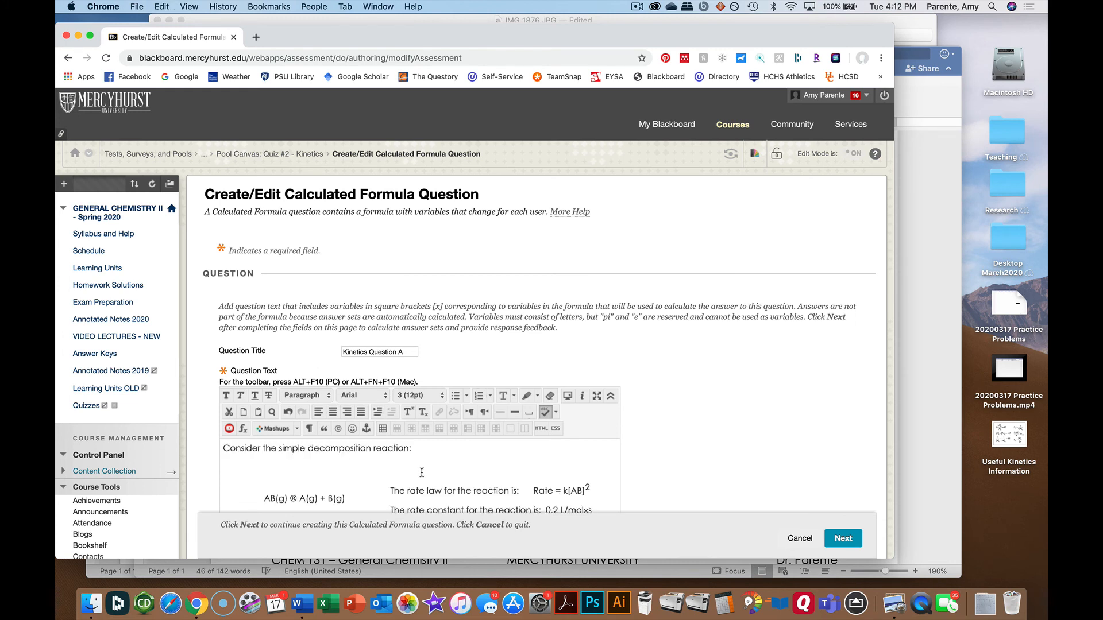
- Replace the wrong symbol between AB(g) and A(g) in the reaction equation with the arrow "-->"
scroll(421, 472, "down", 1)
scroll(422, 472, "up", 1)
left_click(295, 464)
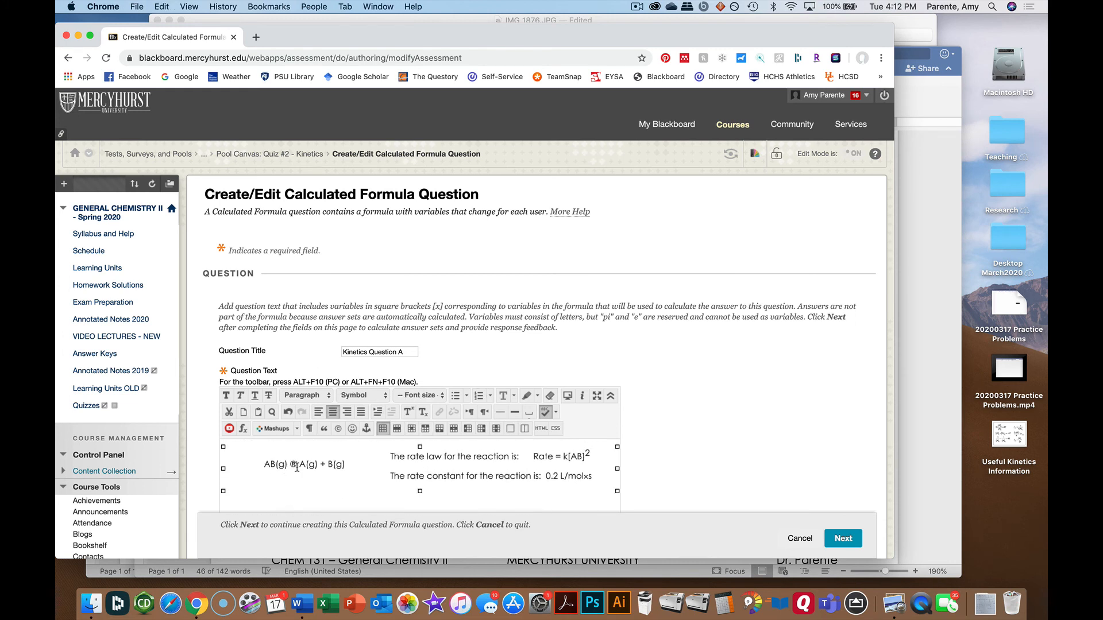
key("BackSpace")
type("--")
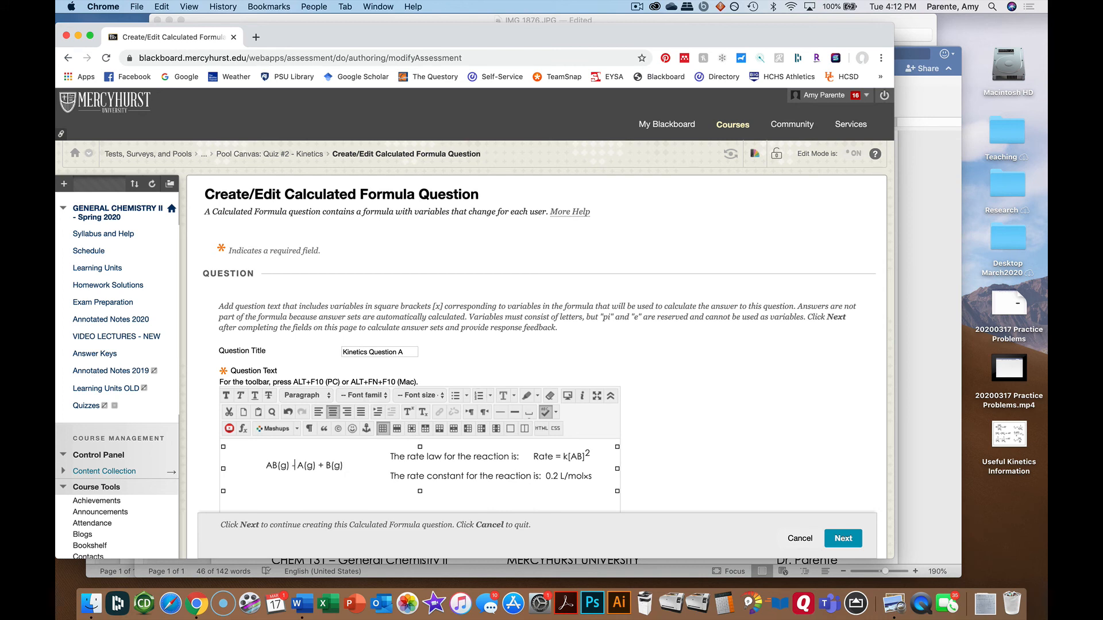
type(">")
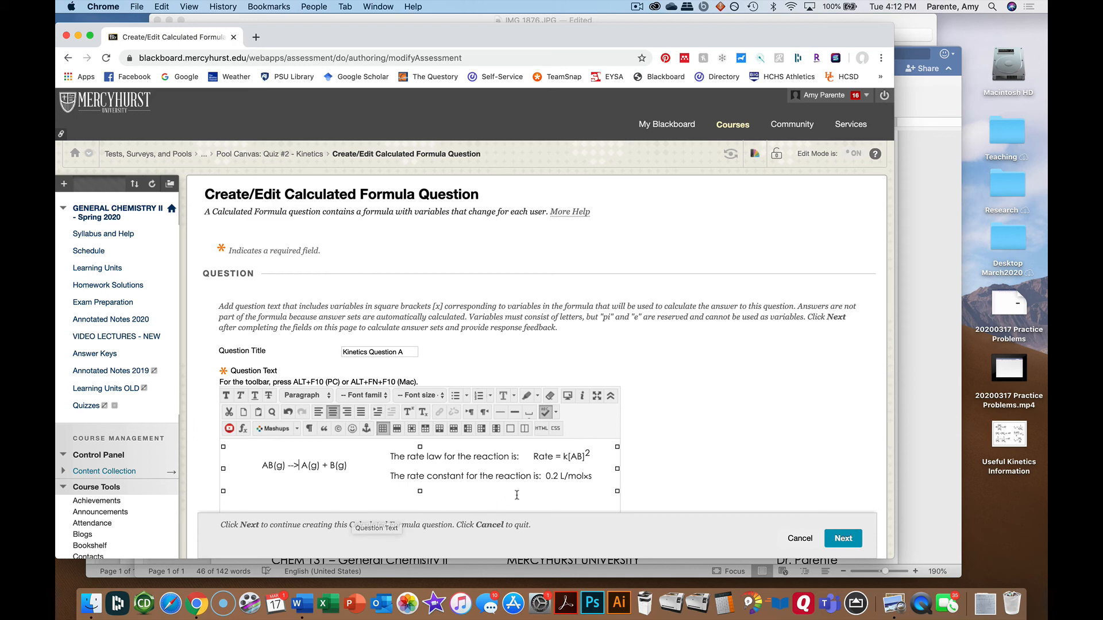
- Replace the square brackets around AB in the rate law with curly braces so it reads k{AB}
scroll(643, 488, "down", 3)
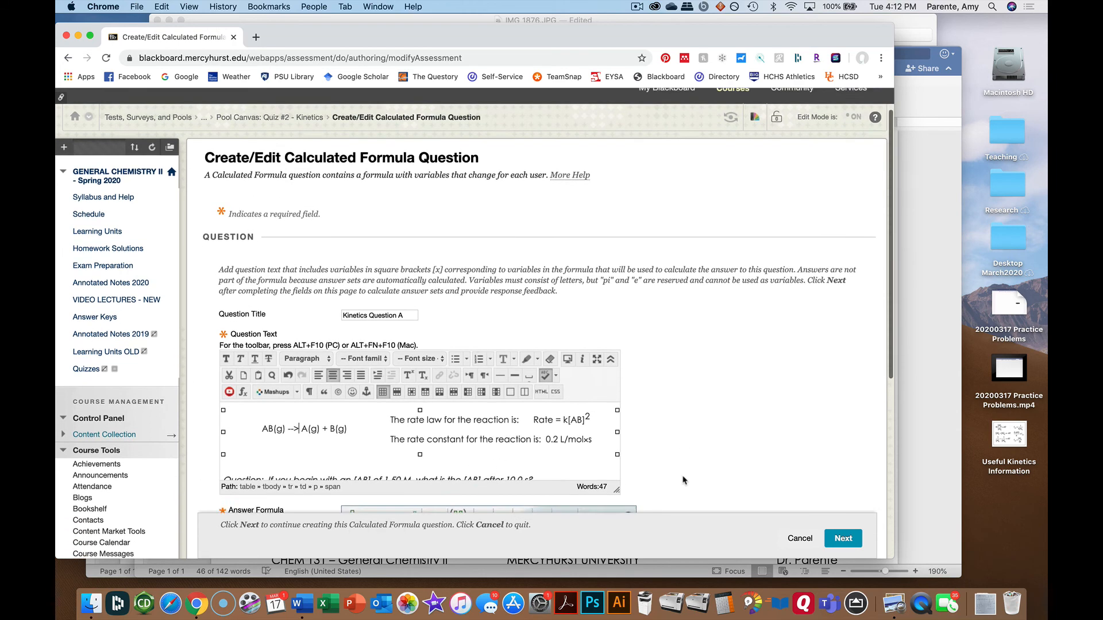
scroll(683, 480, "down", 1)
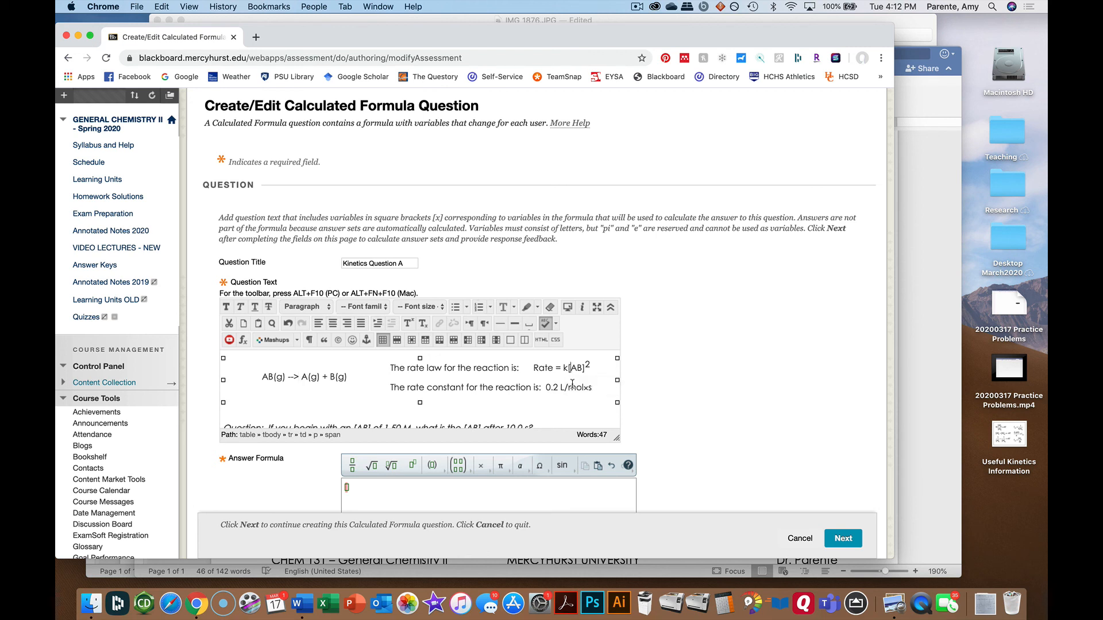
key("BackSpace")
type("{")
left_click(585, 372)
key("BackSpace")
type("}")
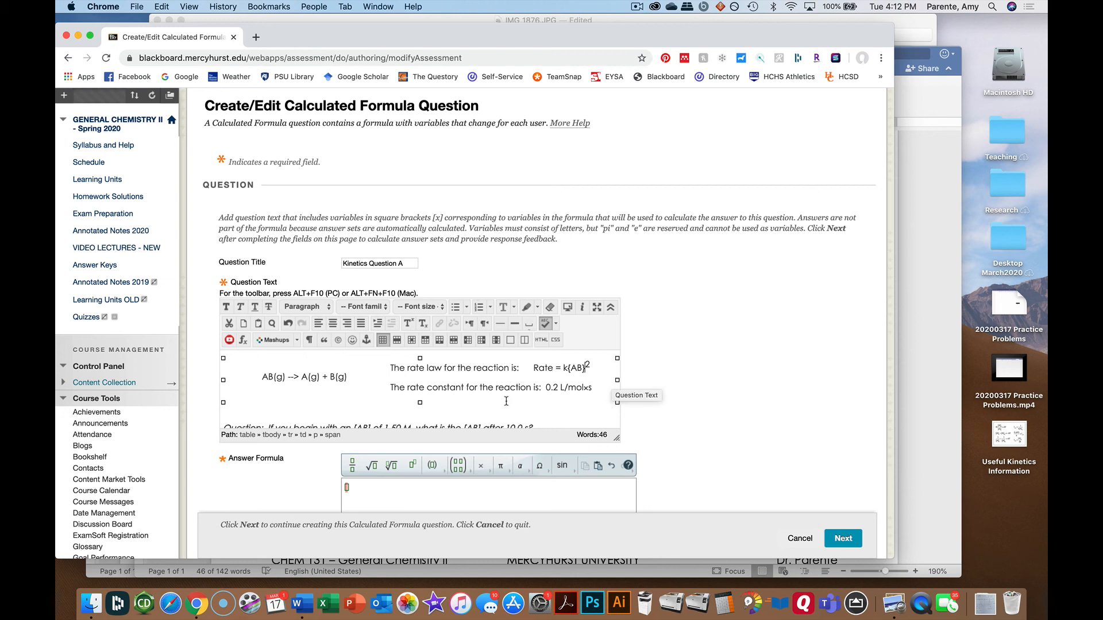
- Replace the square brackets around AB in the underlined question sentence with curly braces, and check the question text
scroll(506, 401, "down", 3)
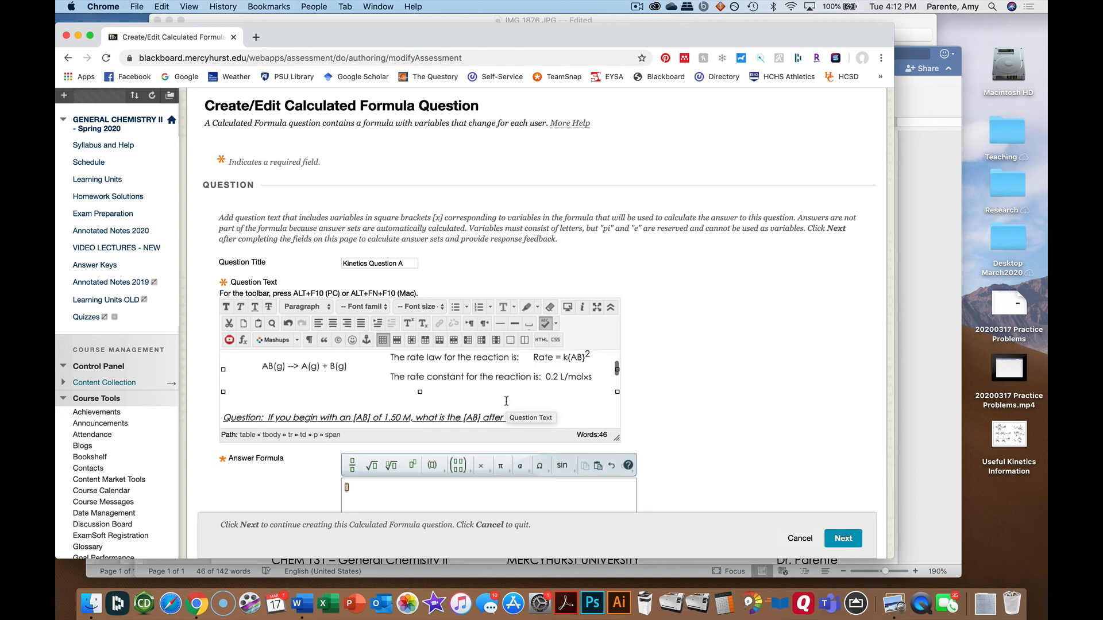
left_click(353, 395)
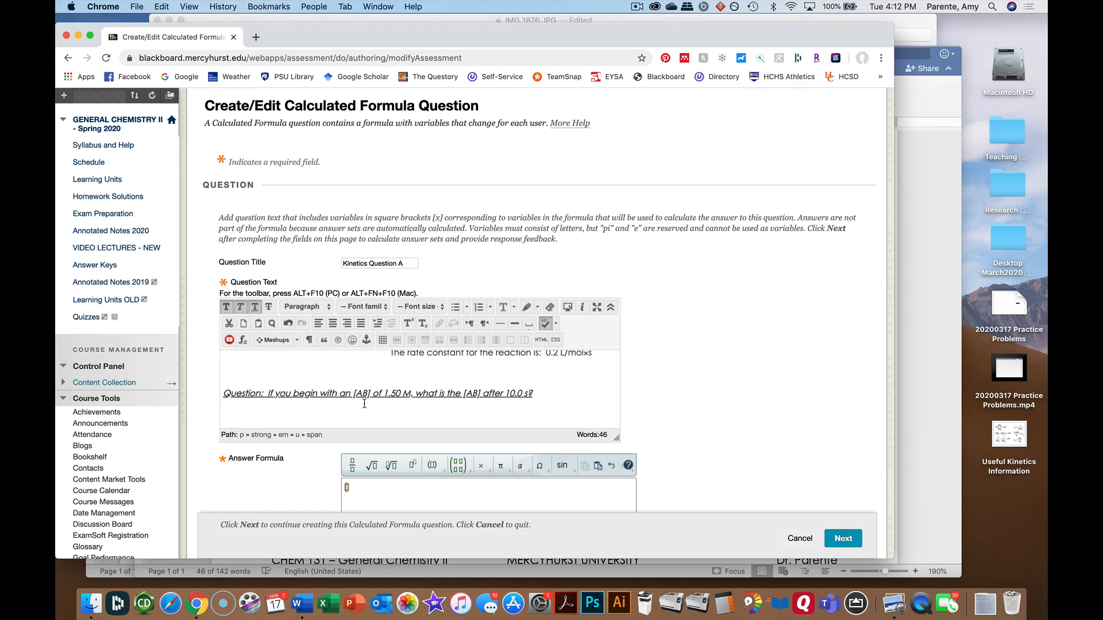
key("shift+Right")
key("Left")
key("Right")
left_click(468, 394)
key("BackSpace")
type("{")
scroll(553, 394, "up", 3)
scroll(553, 394, "up", 1)
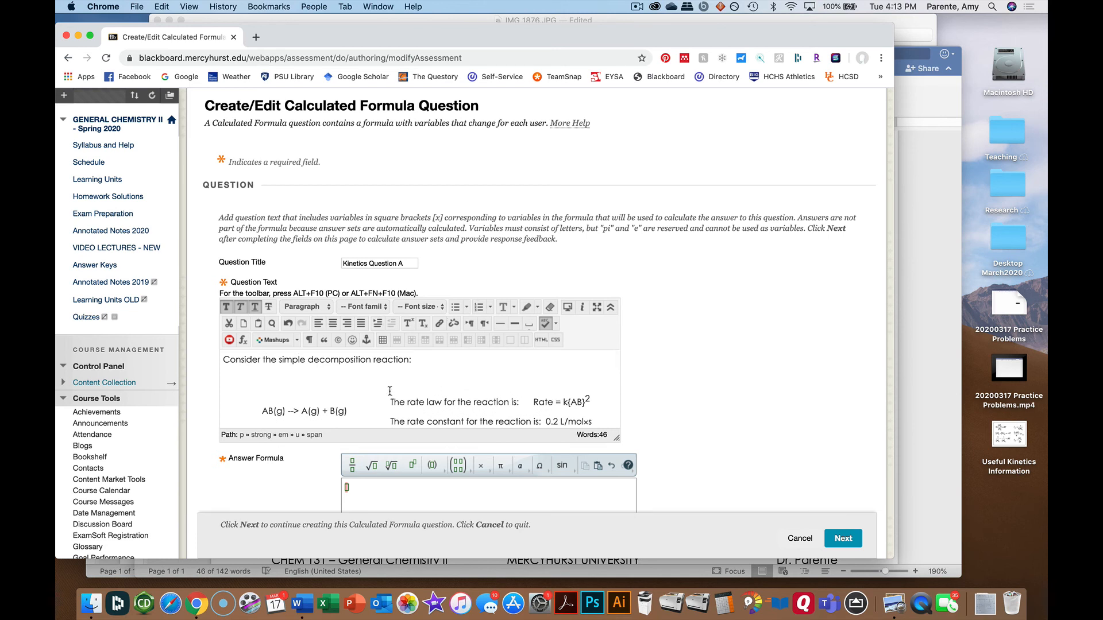
scroll(389, 391, "down", 2)
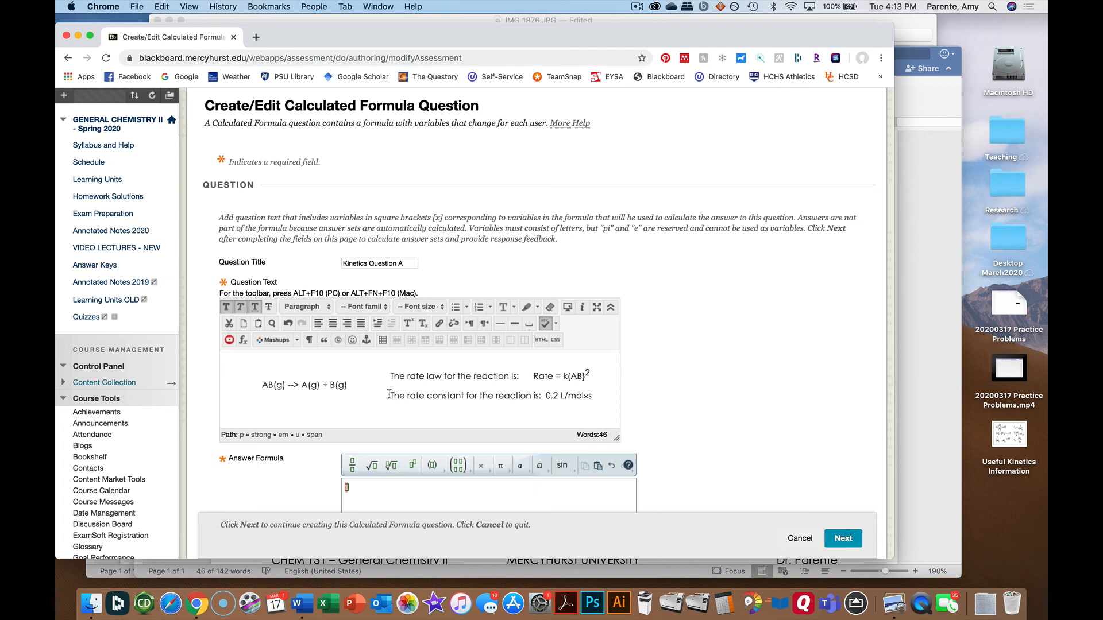
- Review the variable plan and answer formula in the handwritten Preview notes and the rate equations in the Word quiz, ending back in Chrome
key("super+Tab")
key("super+Tab")
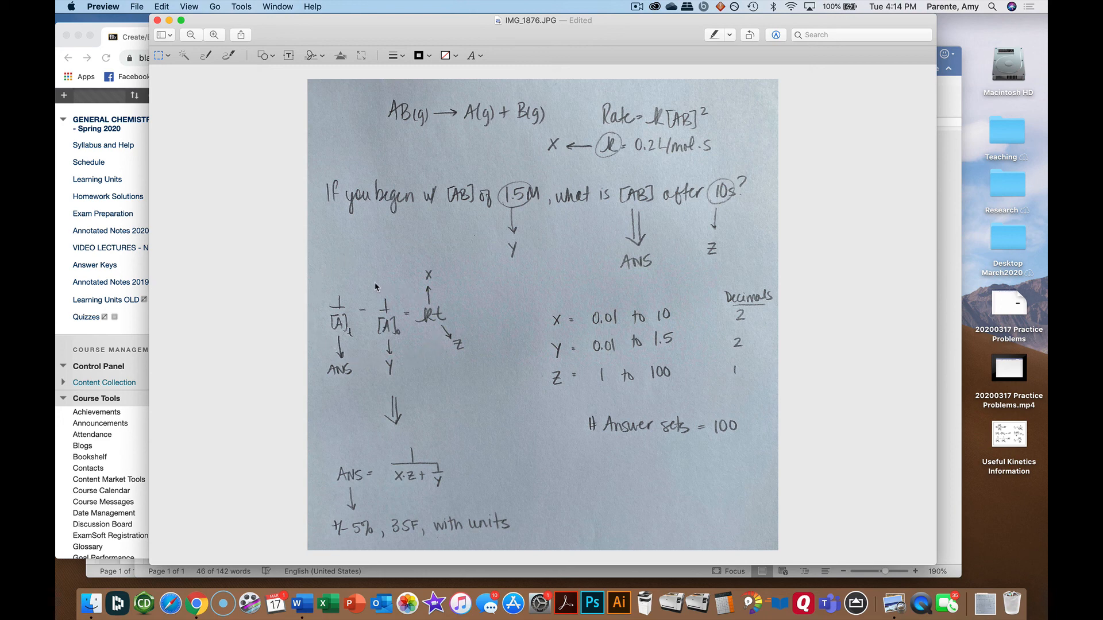
key("cmd+Tab")
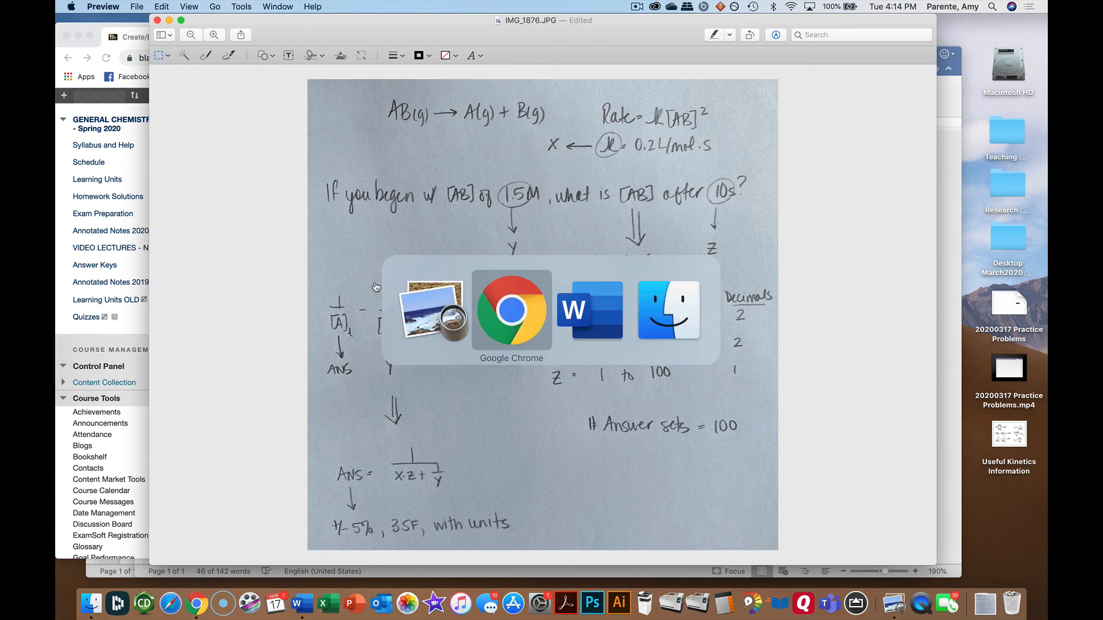
key("cmd+Tab")
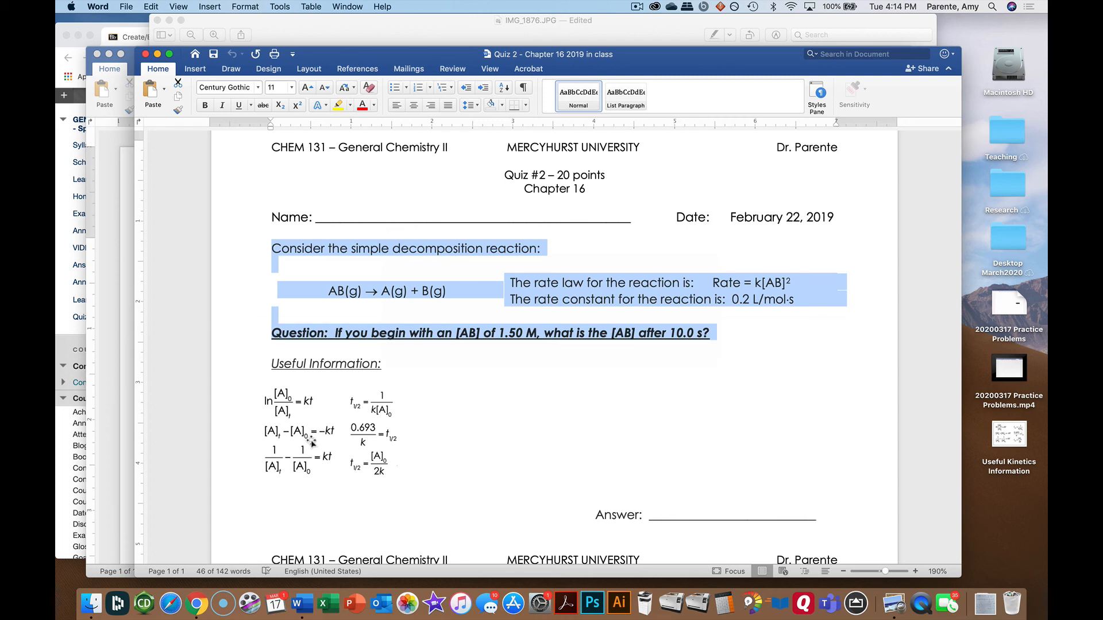
key("super+Tab")
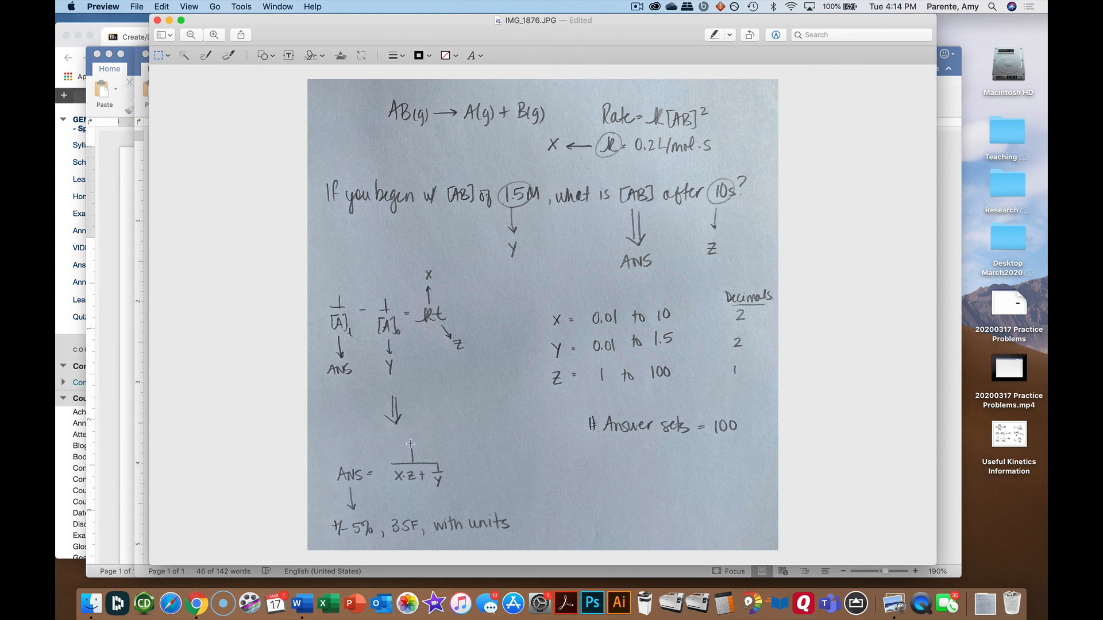
left_click(405, 475)
key("super+Tab")
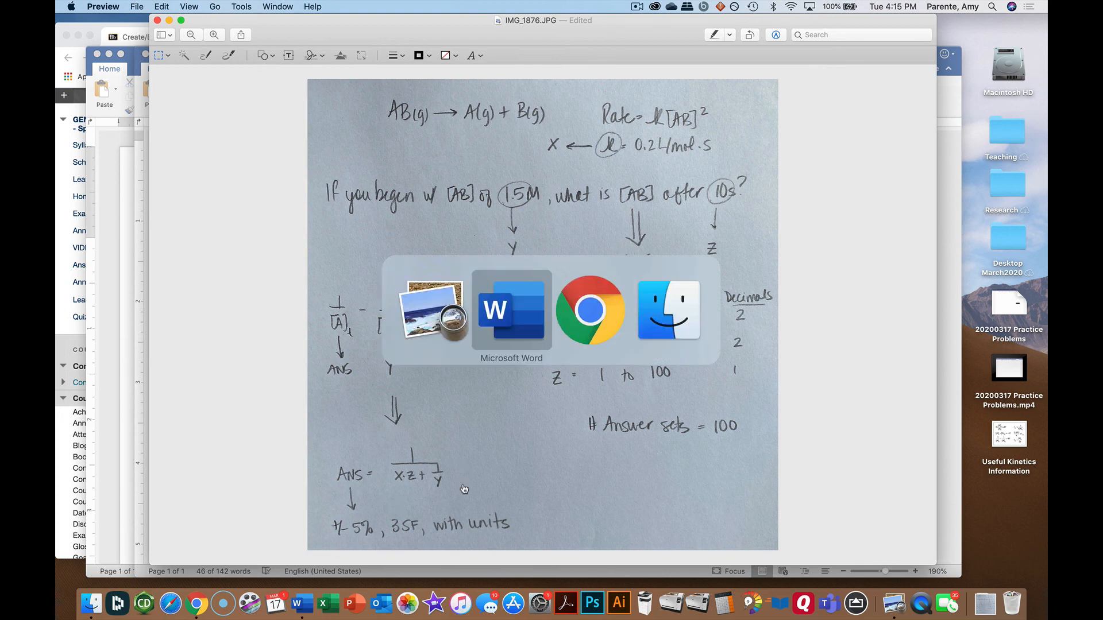
key("super+Tab")
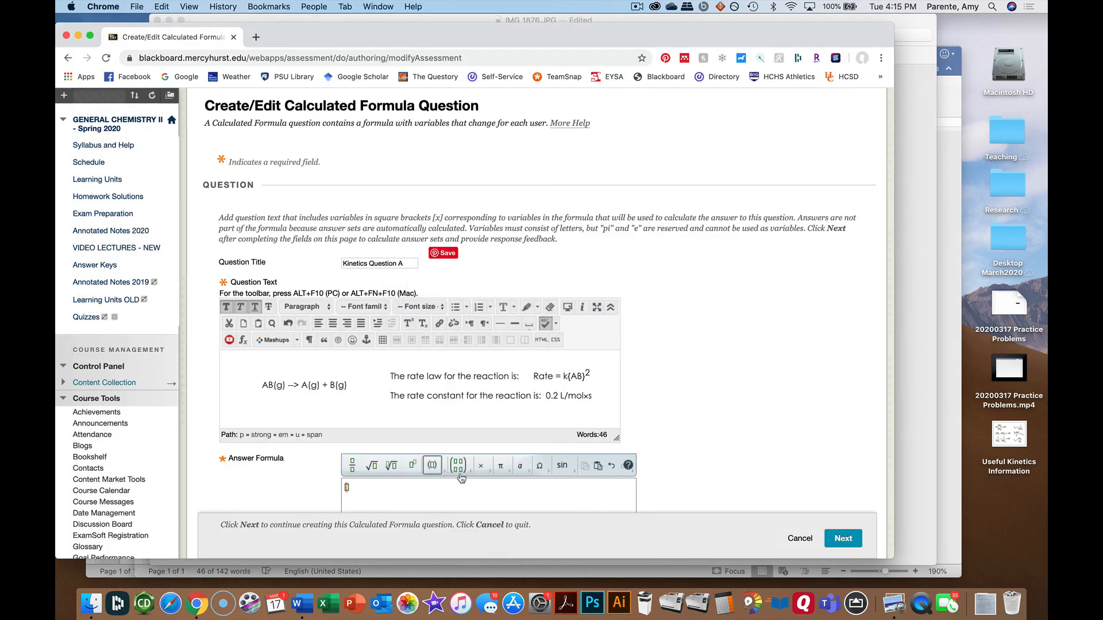
- Replace the rate constant value 0.2 in the question text with the variable [x]
type("Question:  If you begin with an {AB} of 1.50 M, what is the {AB} after 10.0 s?")
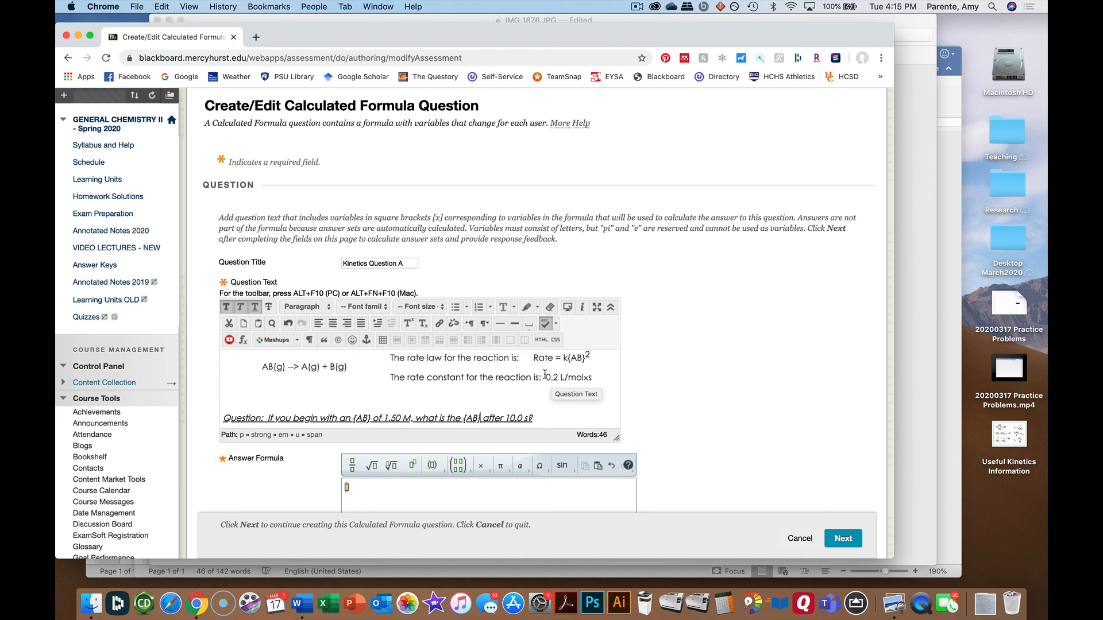
scroll(550, 380, "up", 1)
left_click_drag(546, 383, 559, 383)
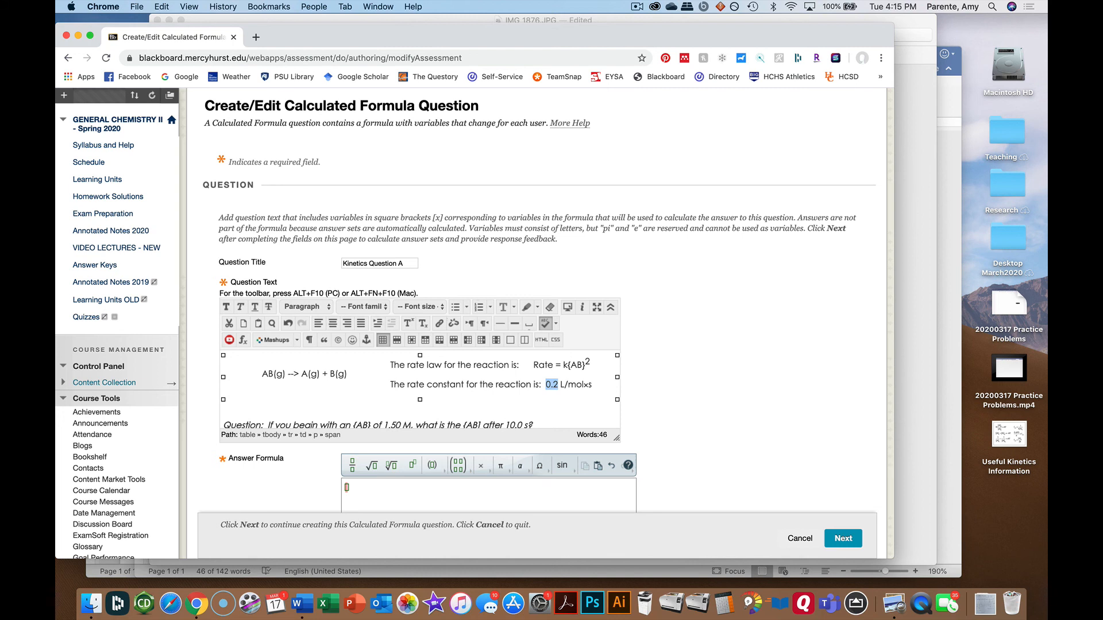
type("[x]")
left_click(546, 384)
- Check the handwritten notes, and replace the initial concentration 1.50 in the underlined question sentence with the variable [y]
scroll(492, 410, "down", 3)
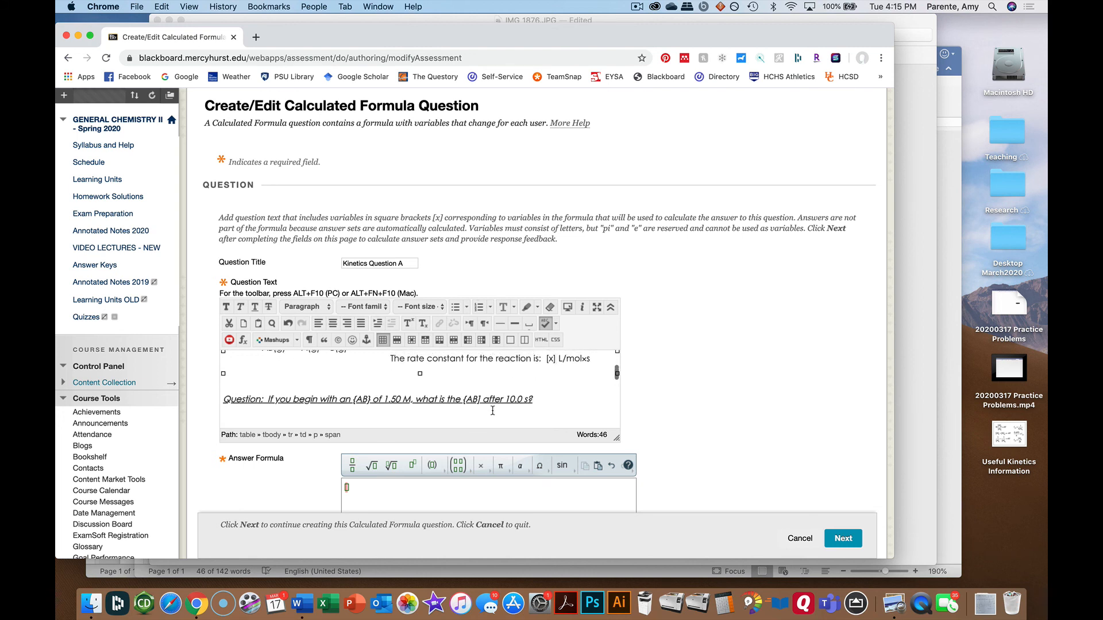
key("super+Tab")
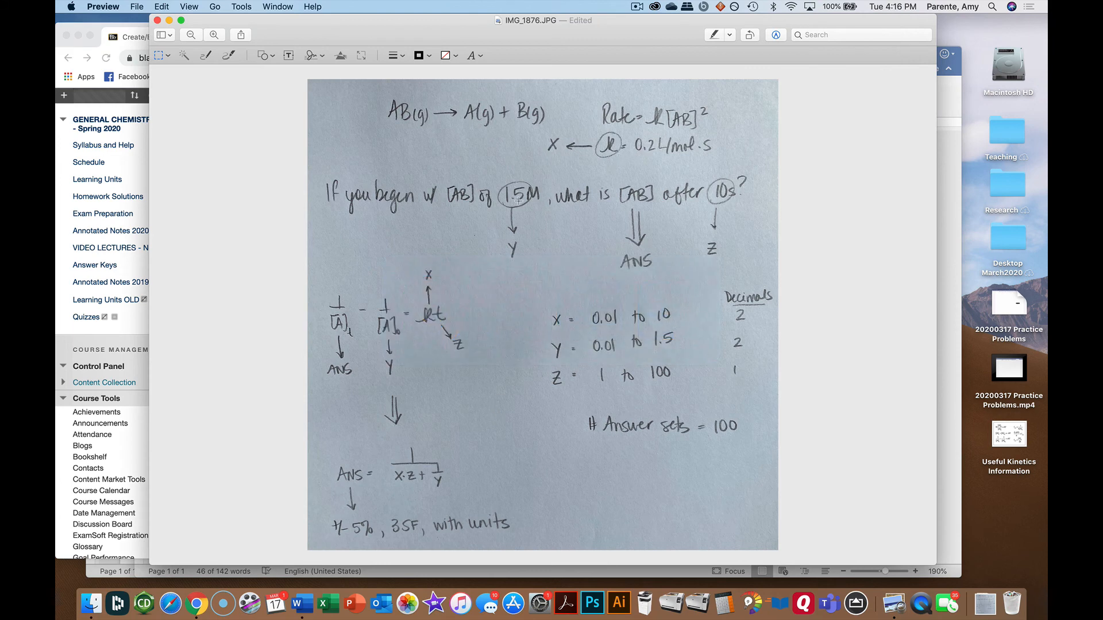
key("super+Tab")
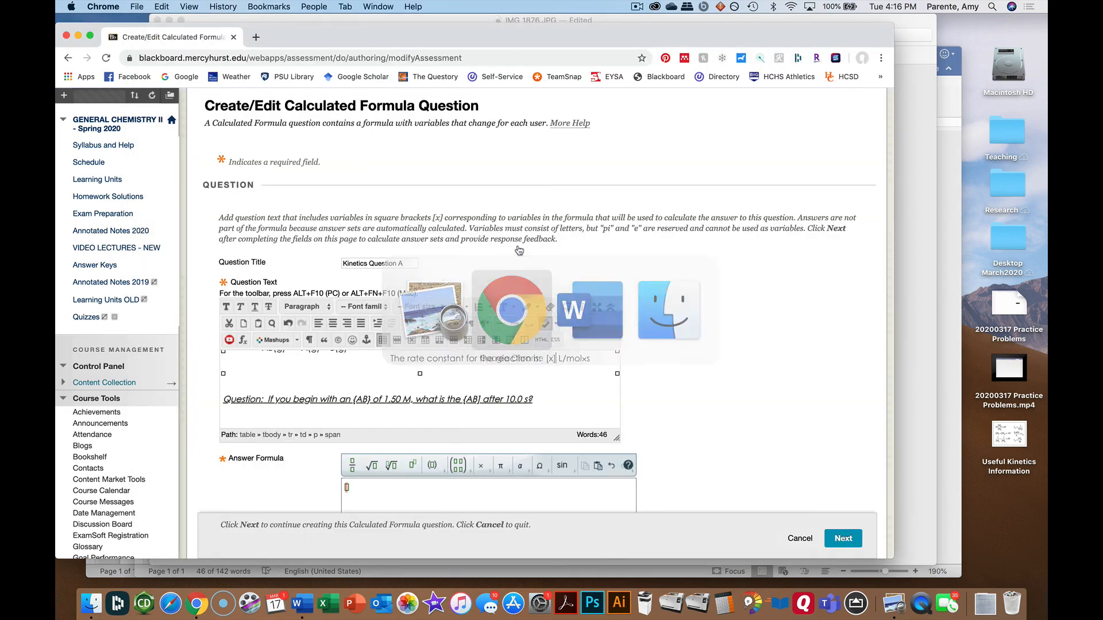
left_click(387, 398)
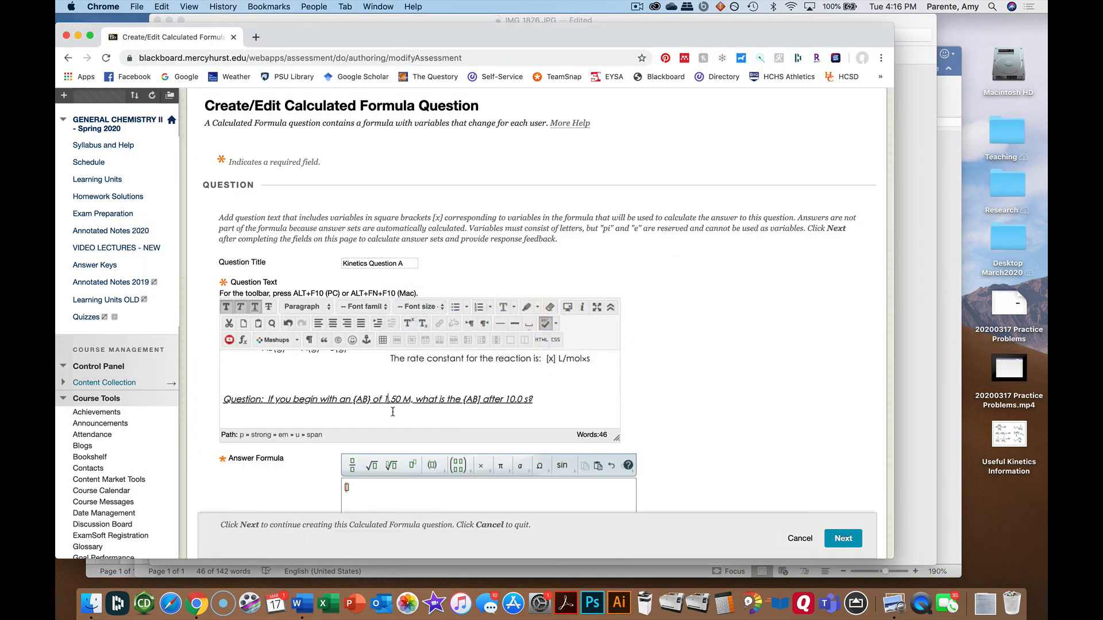
left_click_drag(384, 399, 401, 398)
key("BackSpace")
type("[y]")
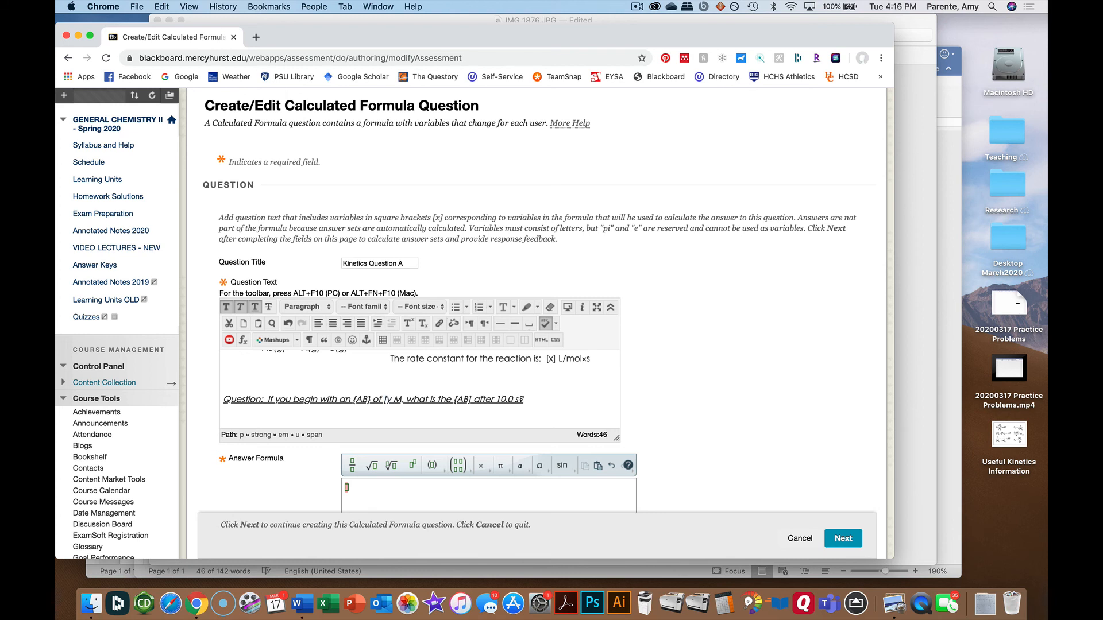
left_click(395, 399)
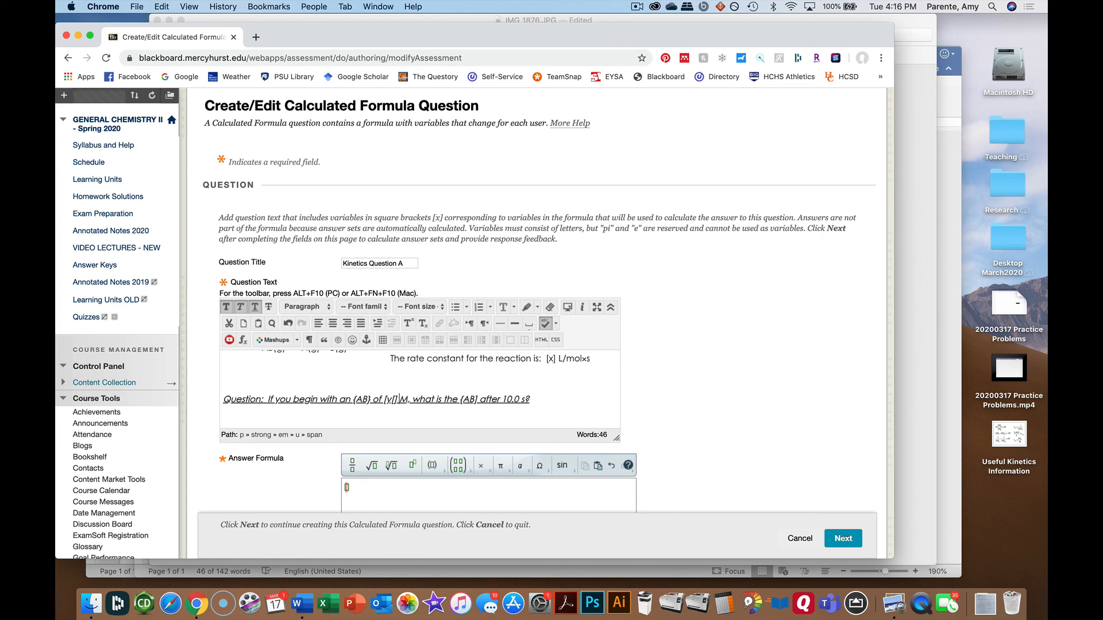
key("BackSpace")
key("BackSpace")
key("BackSpace")
type("[]")
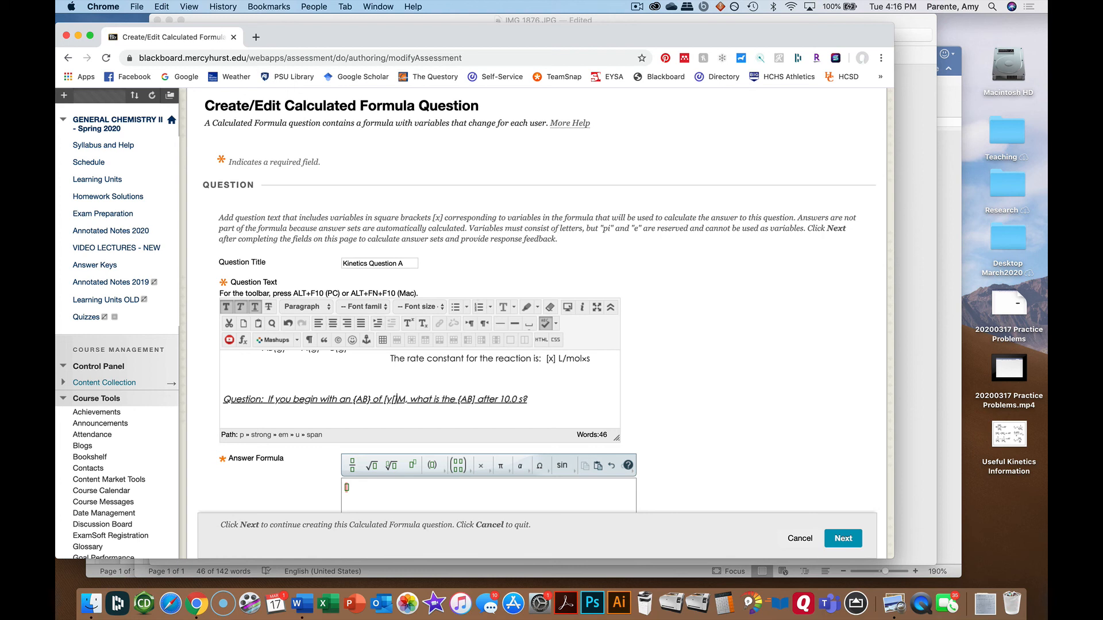
key("BackSpace")
key("BackSpace")
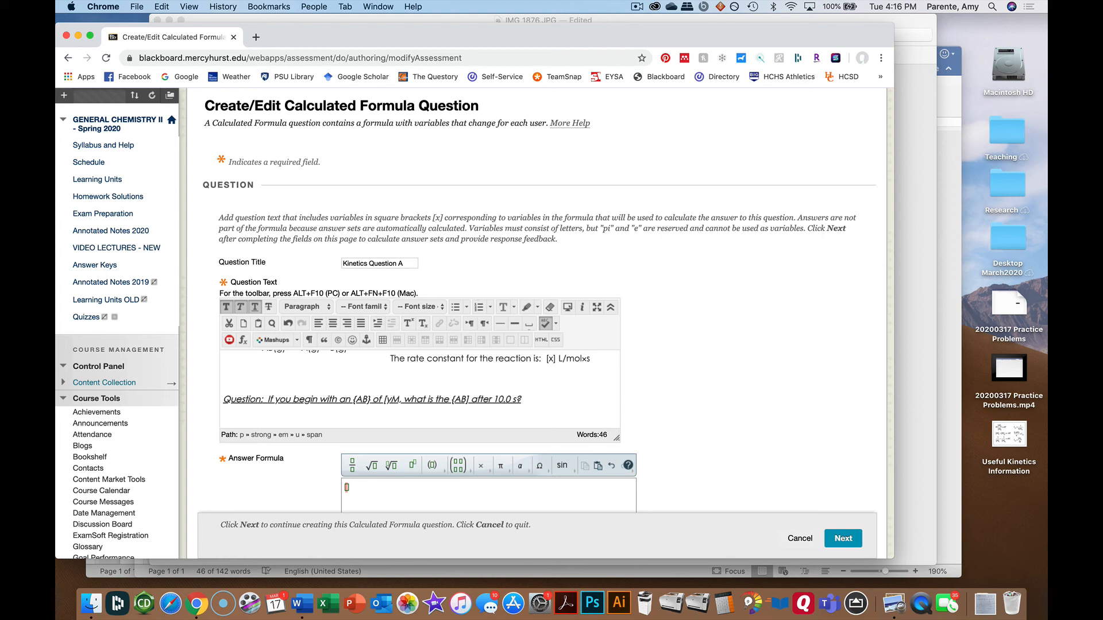
type("]")
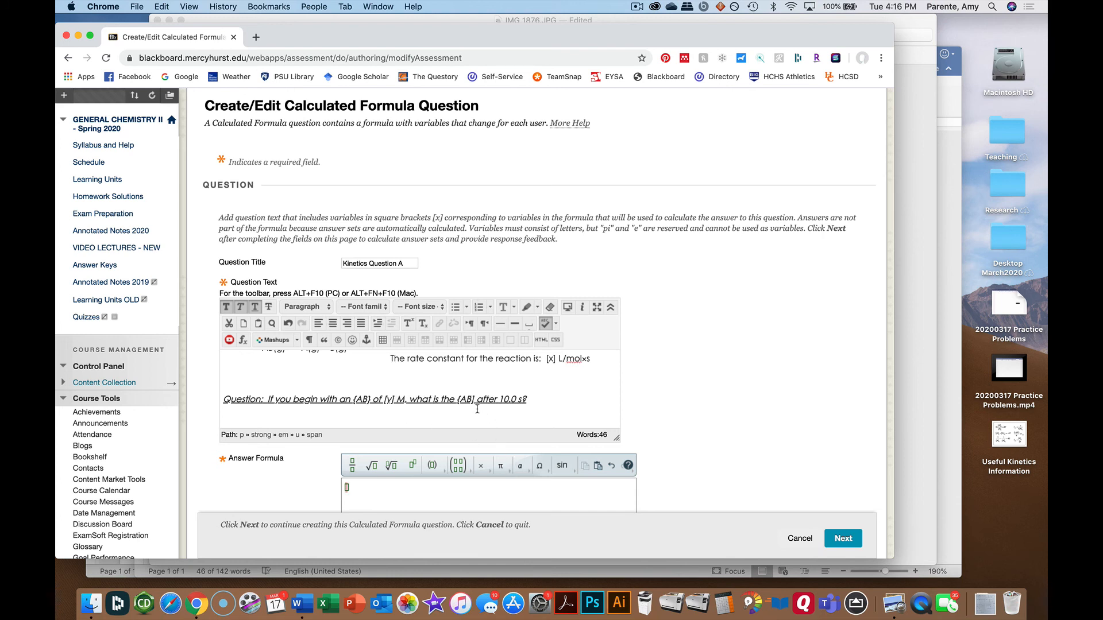
- Correct the closing bracket of the second AB to a curly brace and replace the time 10.0 with the variable [z]
key("BackSpace")
type("}")
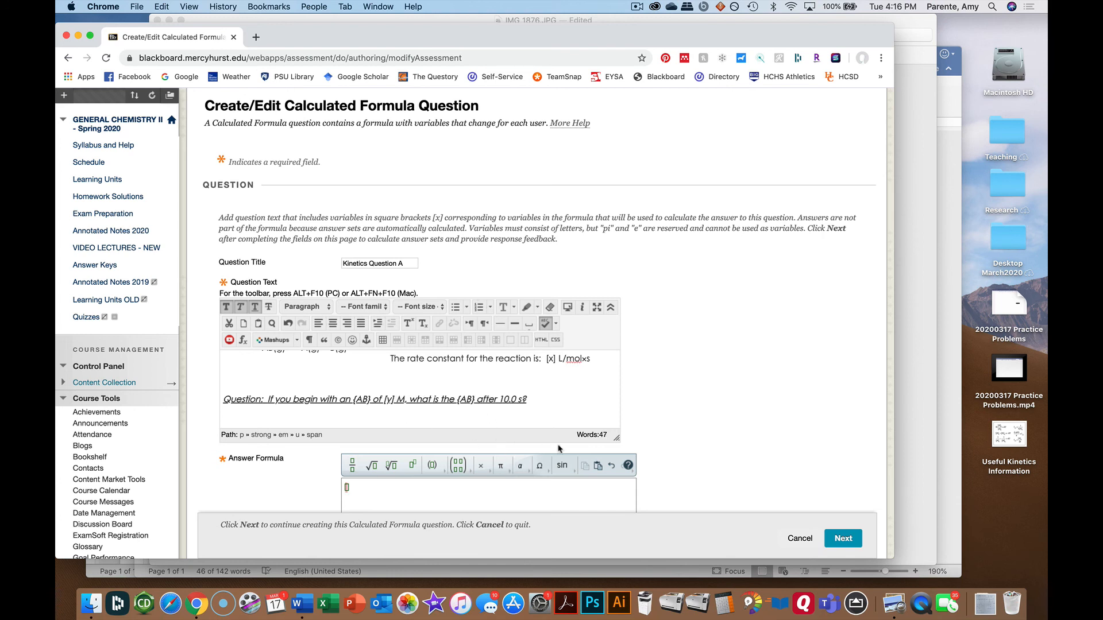
left_click(514, 398)
key("BackSpace")
key("BackSpace")
key("BackSpace")
key("BackSpace")
key("BackSpace")
type("[t]")
- Compare the x, y and z assignments in the handwritten notes with the variables in the question text
key("super+Tab")
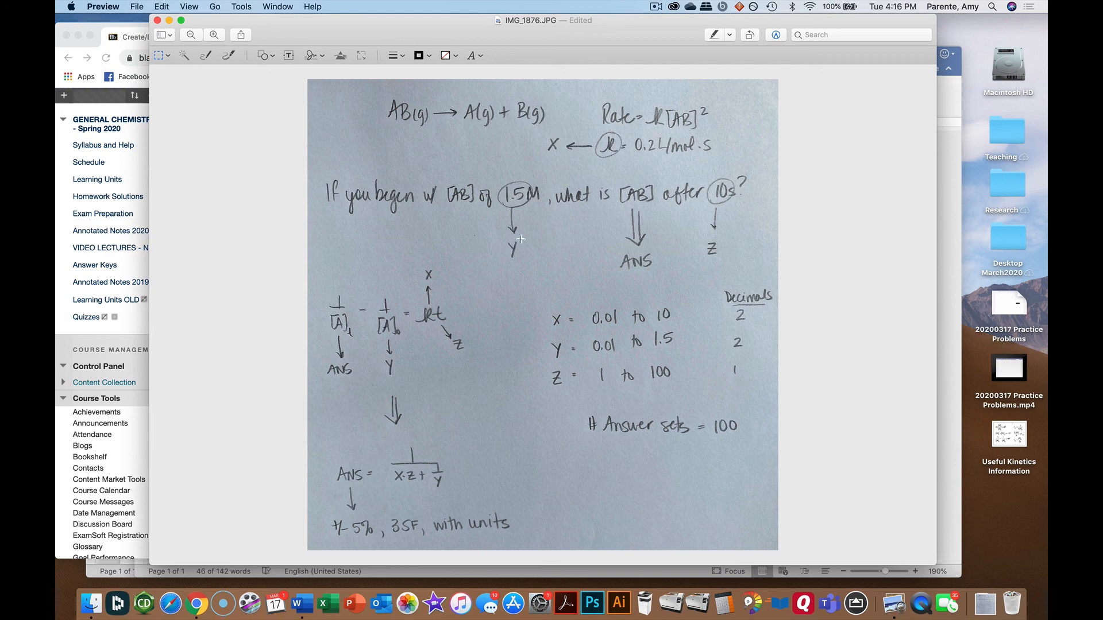
key("super+Tab")
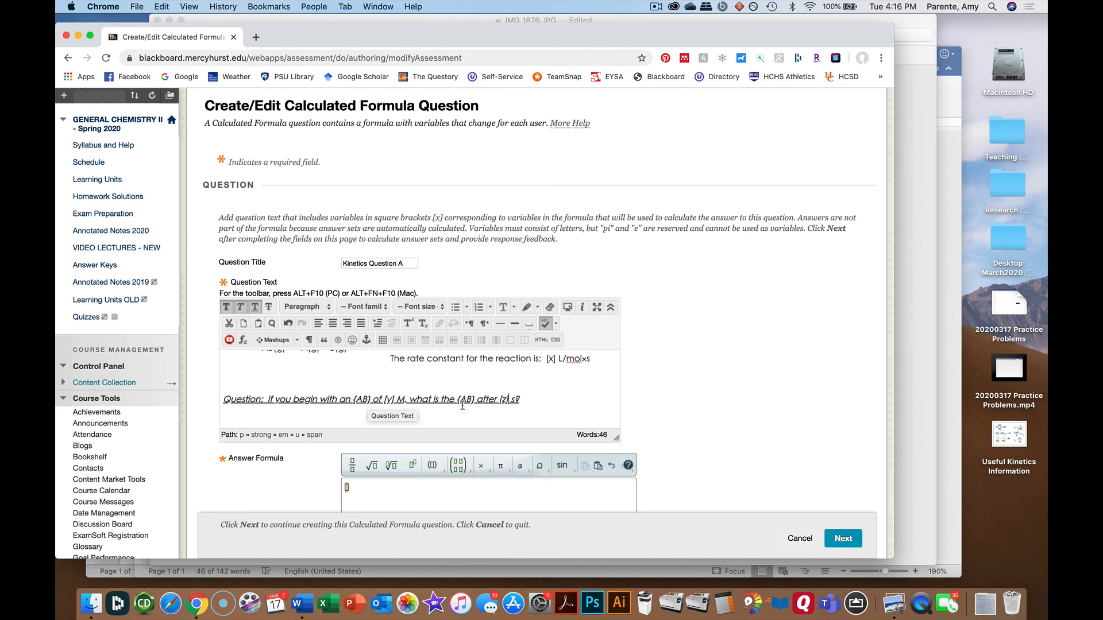
scroll(470, 377, "up", 2)
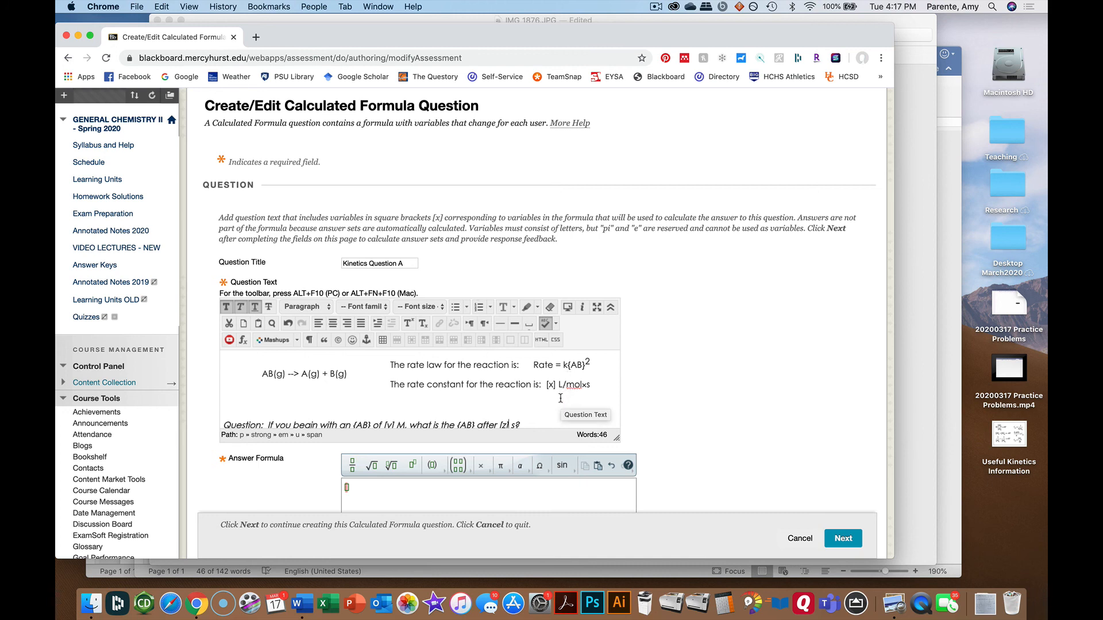
scroll(560, 398, "down", 3)
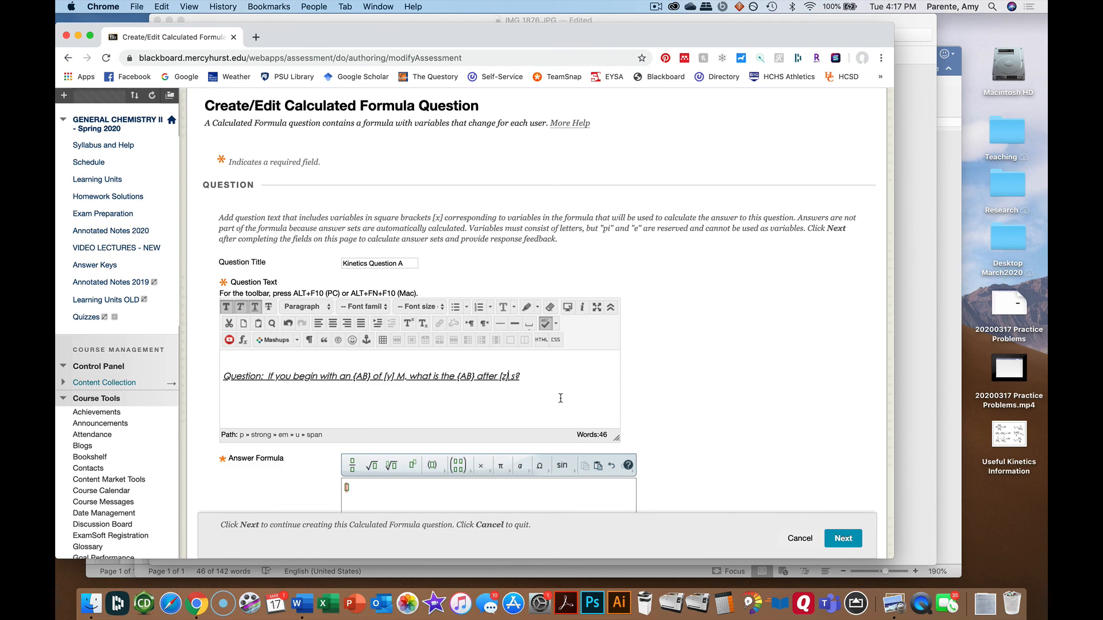
scroll(554, 386, "up", 1)
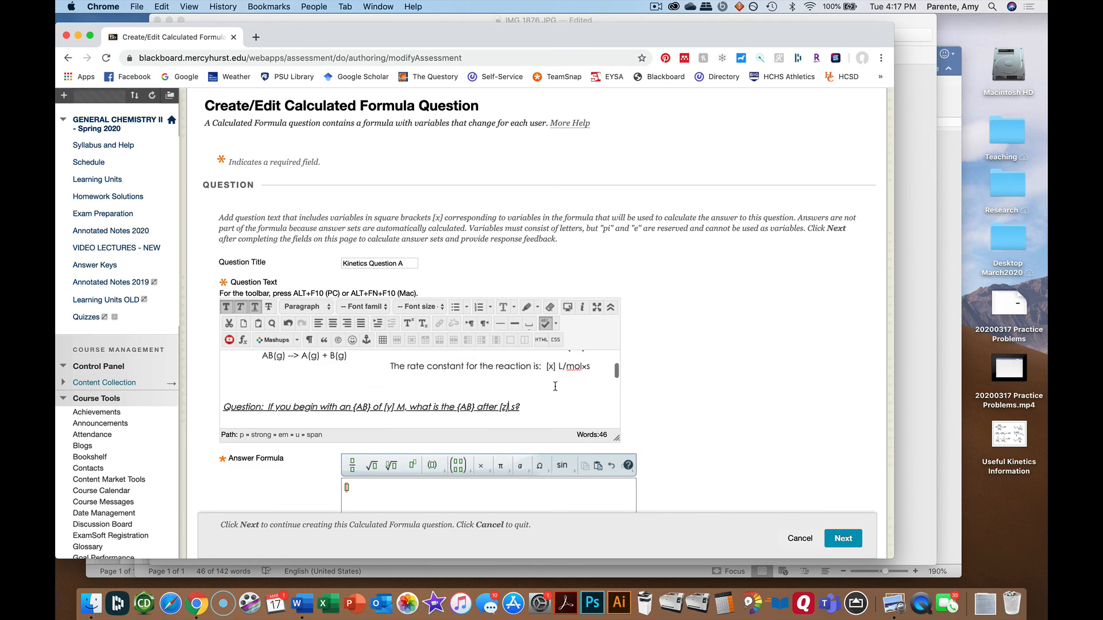
scroll(555, 386, "up", 2)
scroll(555, 386, "down", 3)
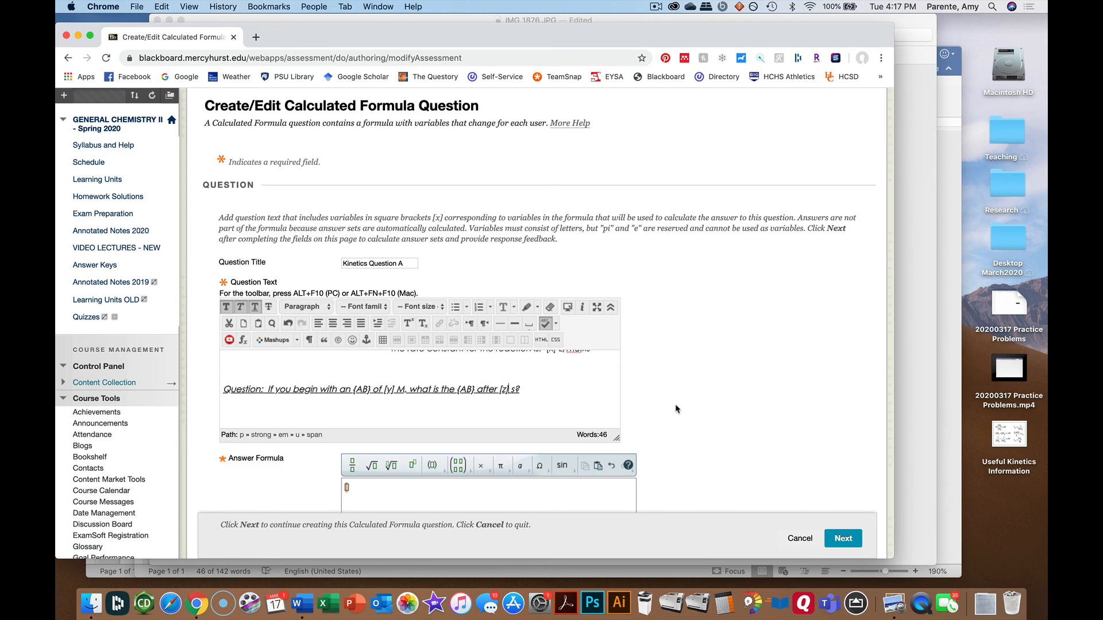
- Consult the handwritten formula and start the answer formula as a fraction with 1 in the numerator
scroll(678, 410, "down", 5)
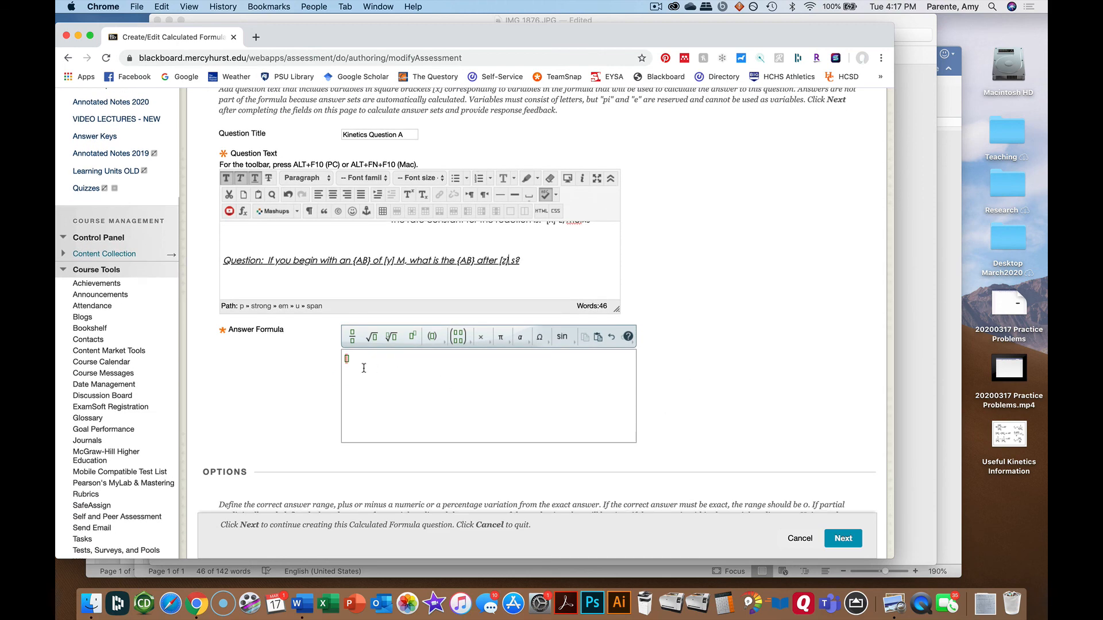
left_click(347, 360)
key("super+Tab")
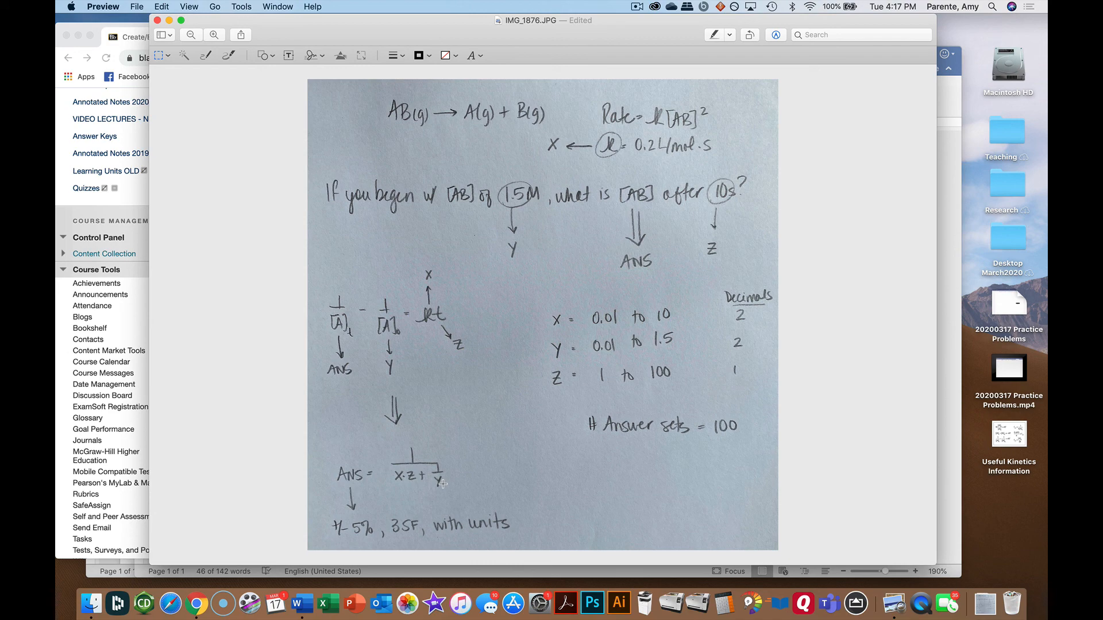
key("super+Tab")
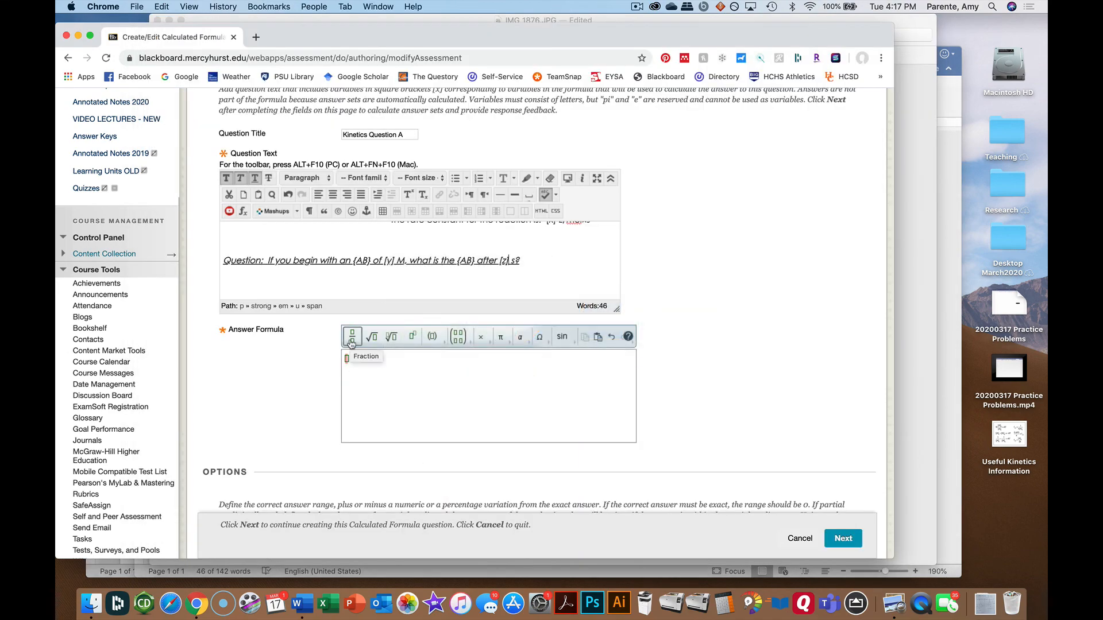
left_click(352, 336)
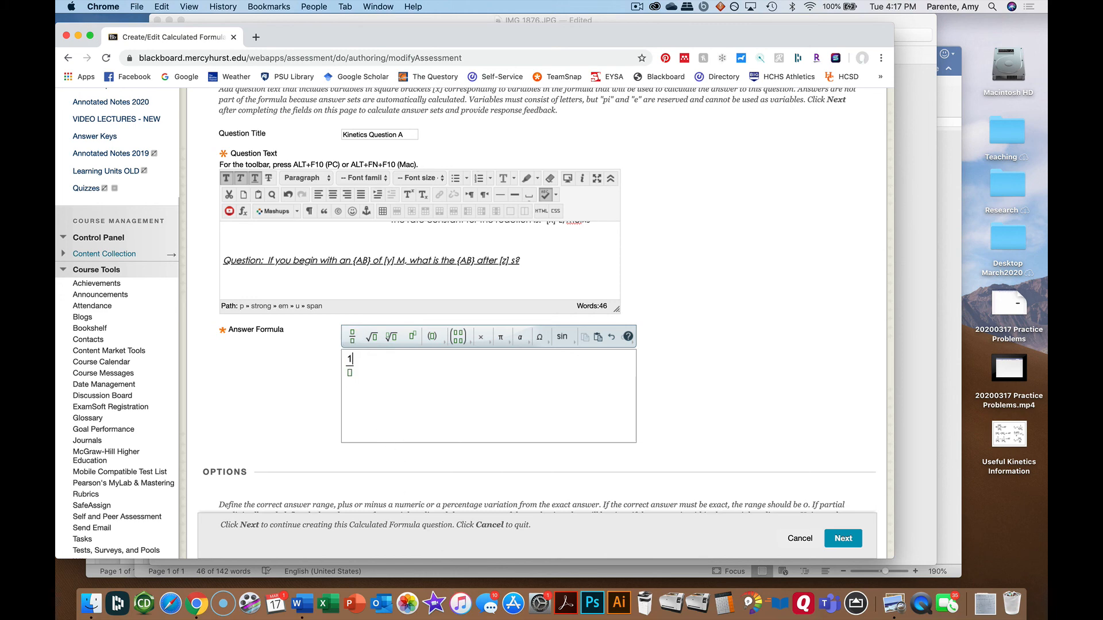
- Enter x×z in the denominator of the answer formula, following the handwritten notes
key("super+Tab")
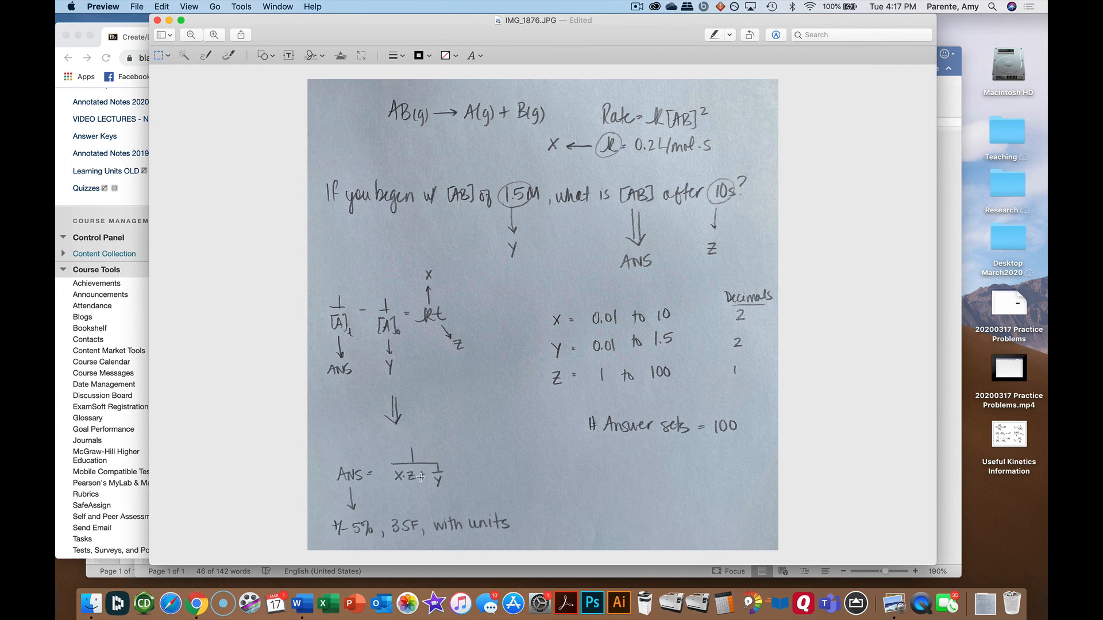
key("super+Tab")
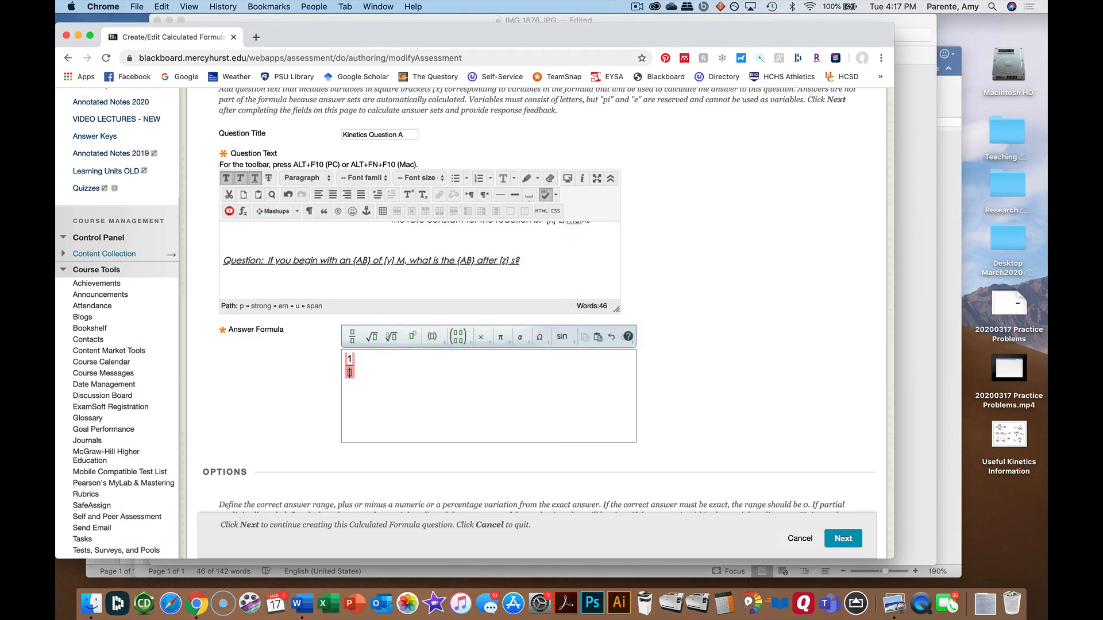
type("x")
left_click(482, 342)
type("z")
- Complete the denominator by adding + and a nested fraction 1/y after x×z, as in the handwritten notes
key("super+Tab")
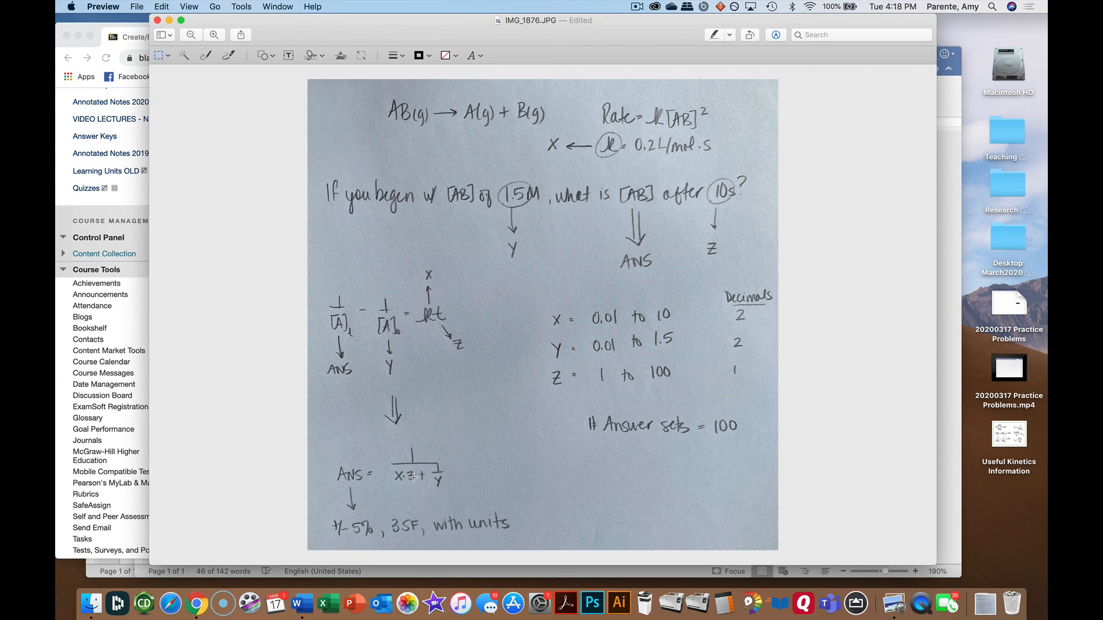
key("super+Tab")
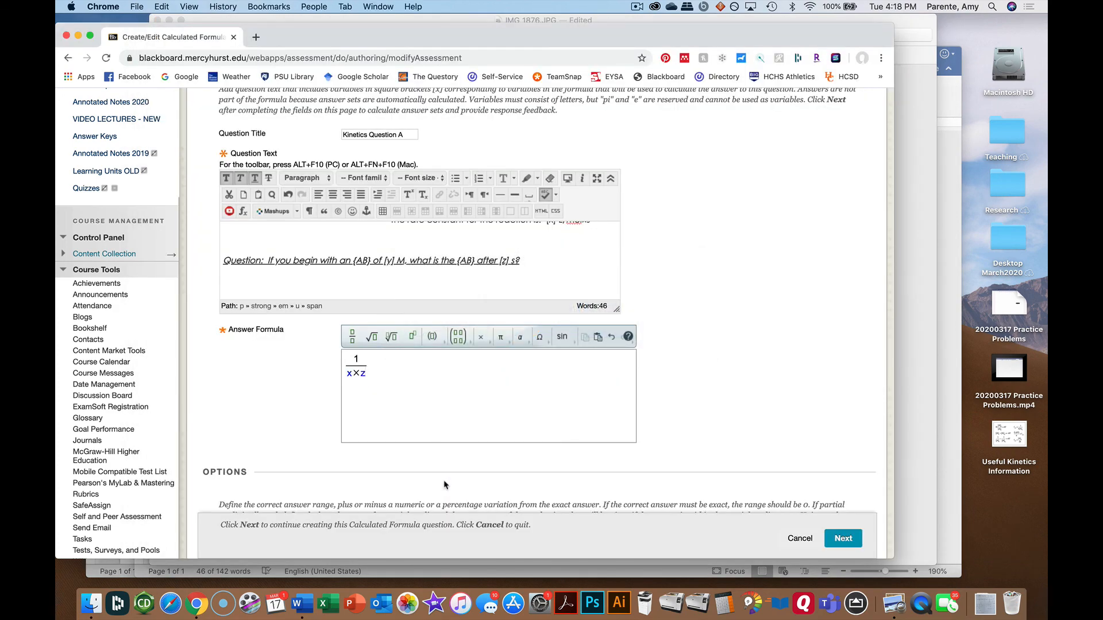
type("+")
left_click(348, 338)
type("1/")
left_click(379, 385)
type("y")
- Check the tolerance in the handwritten notes and set the answer range to plus or minus 5 percent
key("super+Tab")
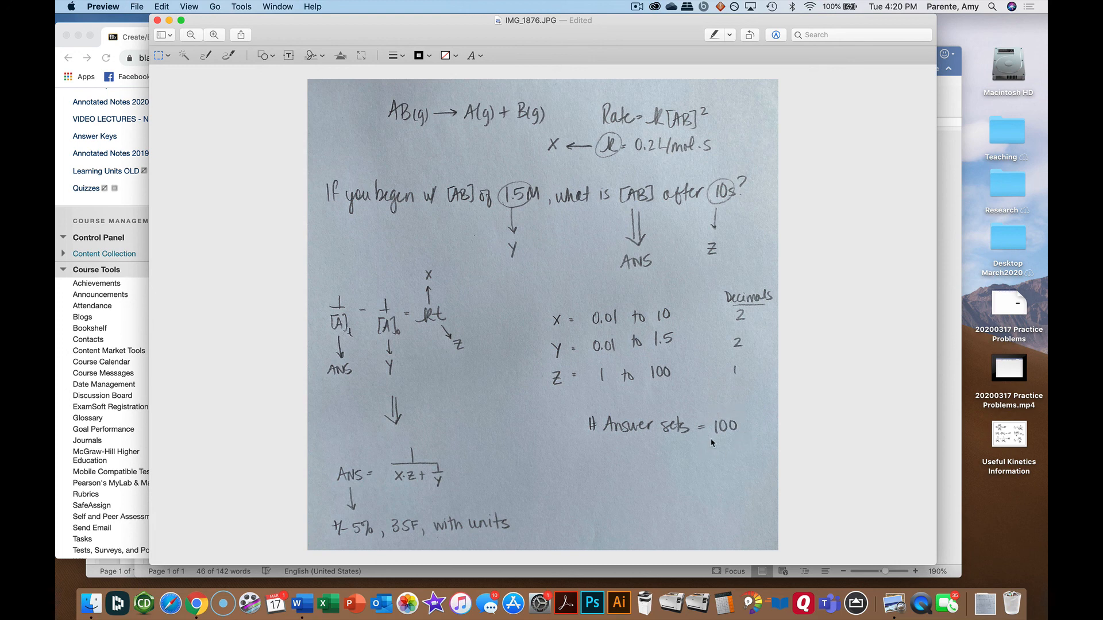
key("super+Tab")
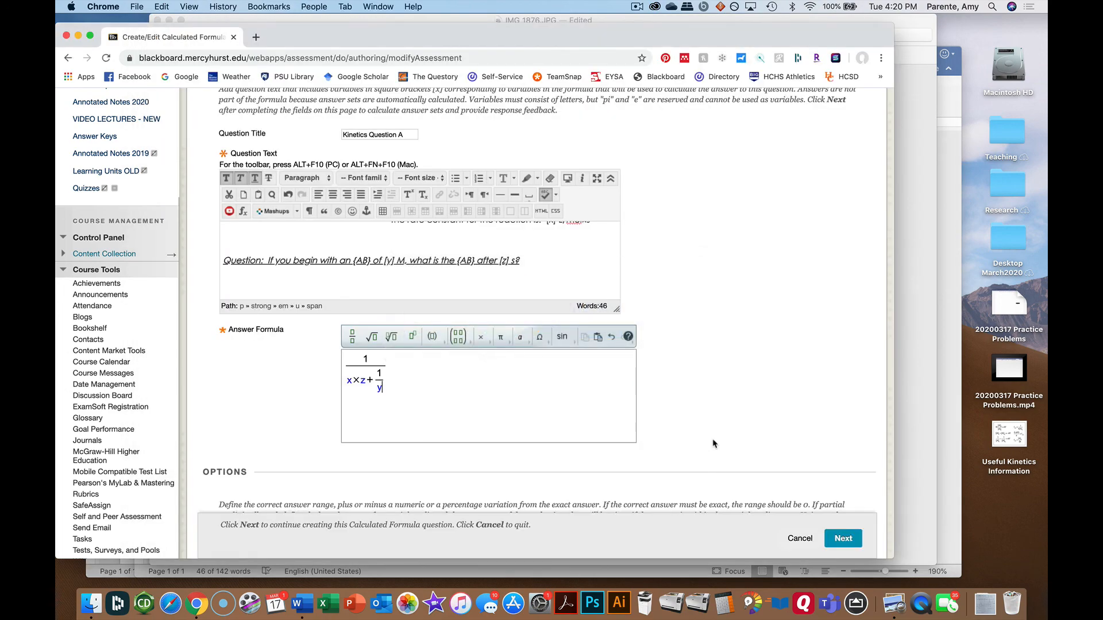
scroll(685, 429, "down", 5)
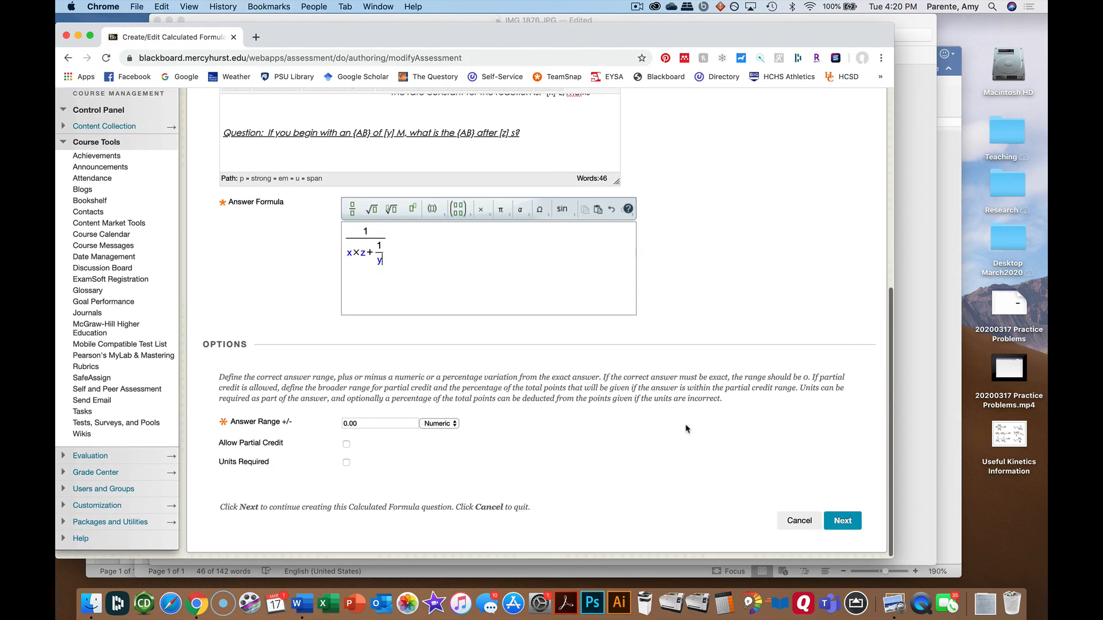
left_click_drag(362, 423, 335, 426)
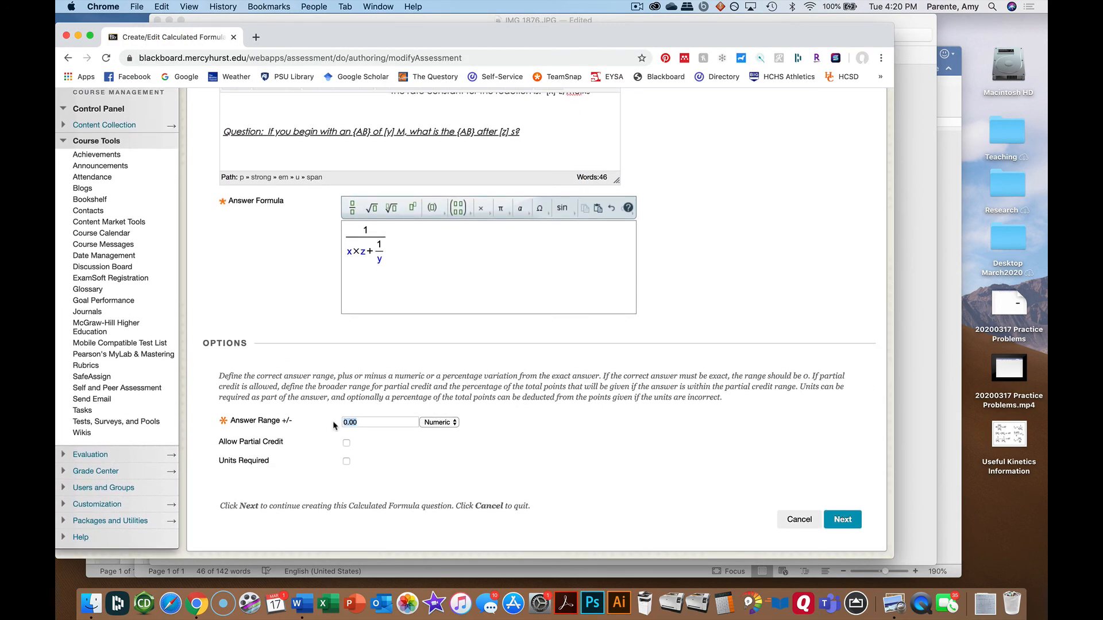
type("5")
left_click(426, 428)
left_click(426, 429)
- Require units in the answer with M as the answer units, and continue to the variable definitions
left_click(346, 461)
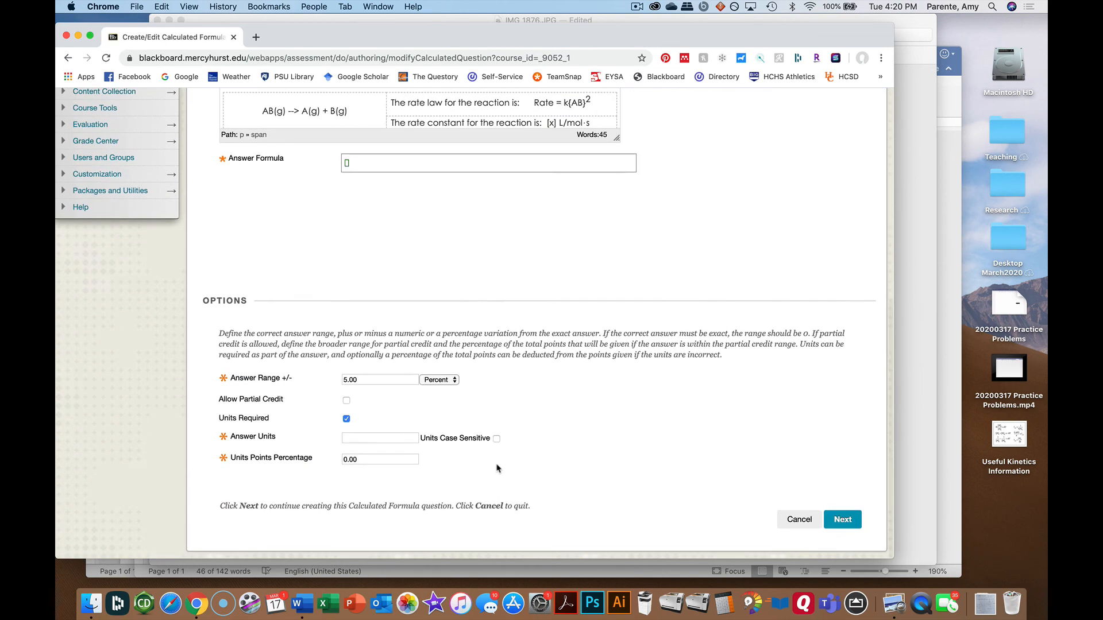
left_click(389, 439)
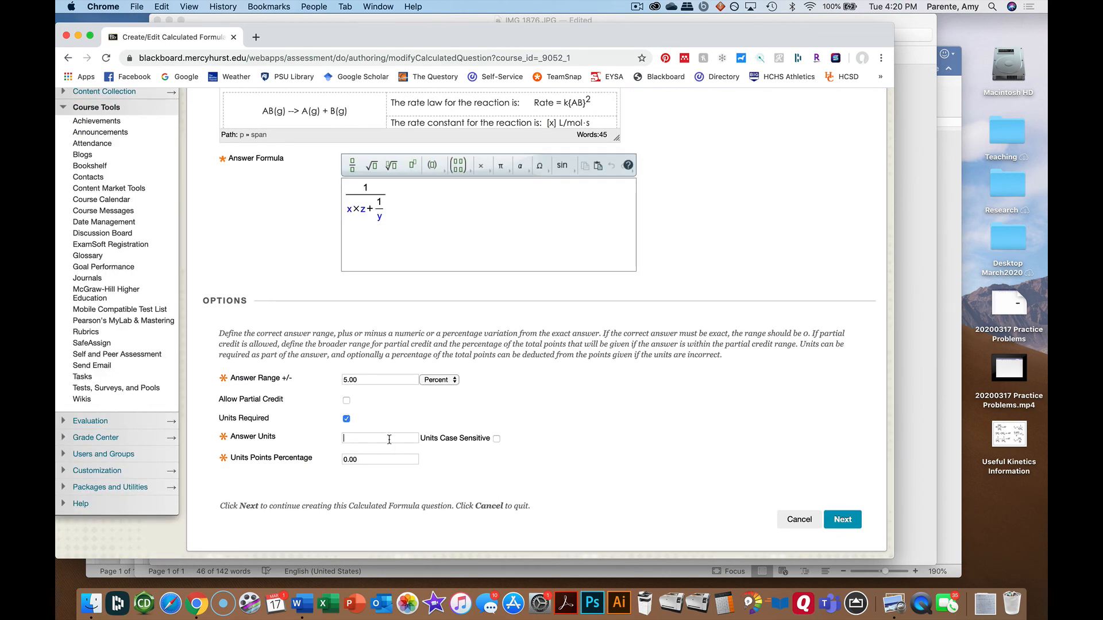
type("M")
left_click(850, 526)
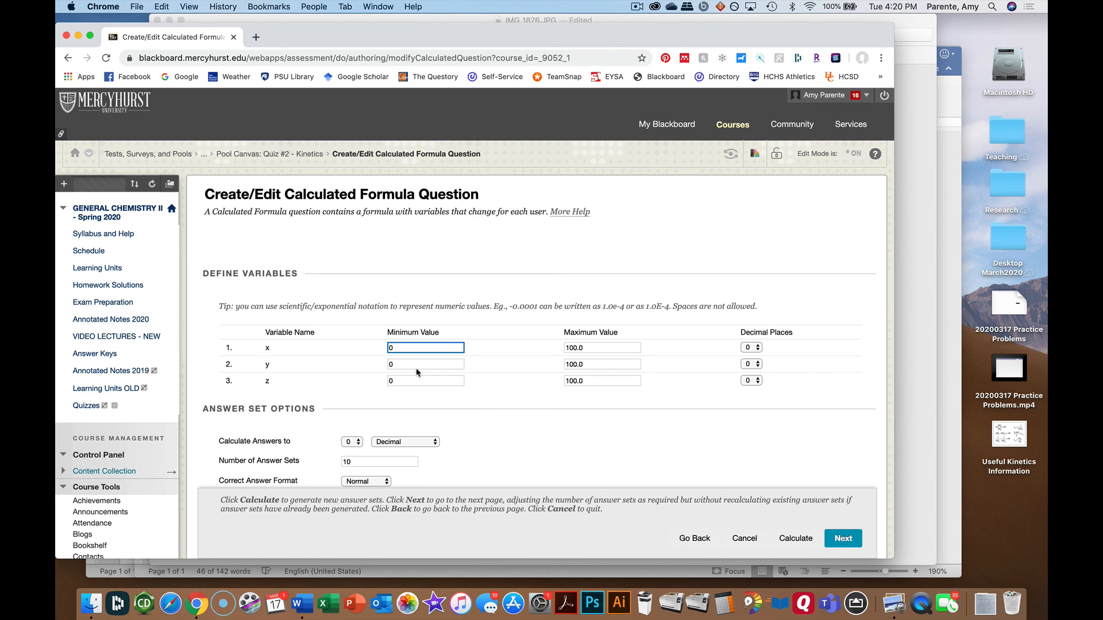
- Consult the variable ranges in the handwritten notes and define x from 0.01 to 10 with 2 decimal places
key("super+Tab")
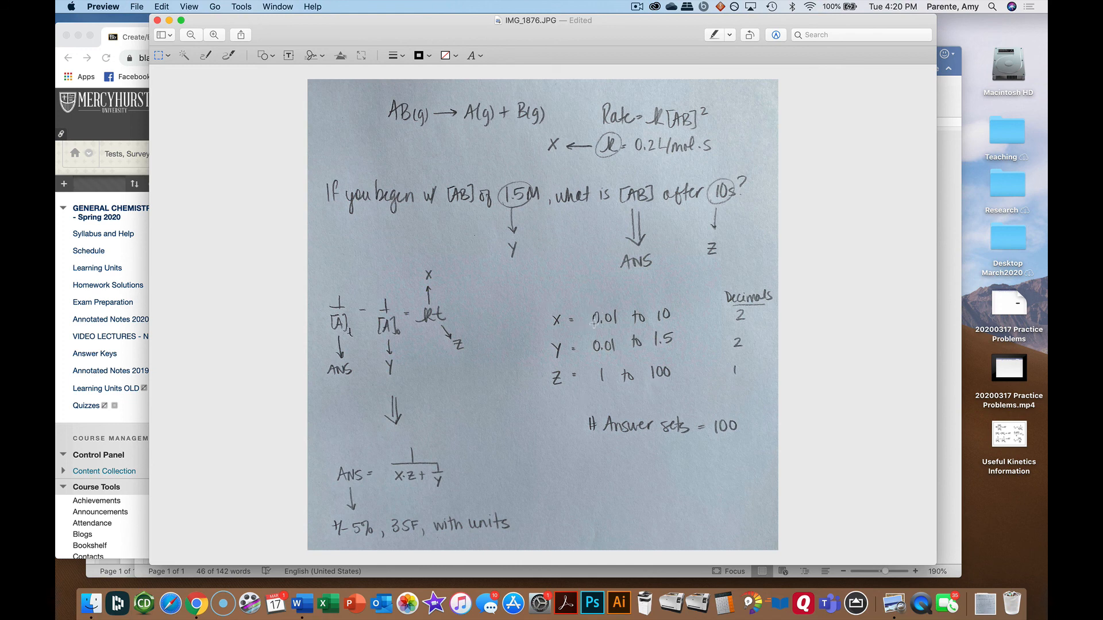
key("super+Tab")
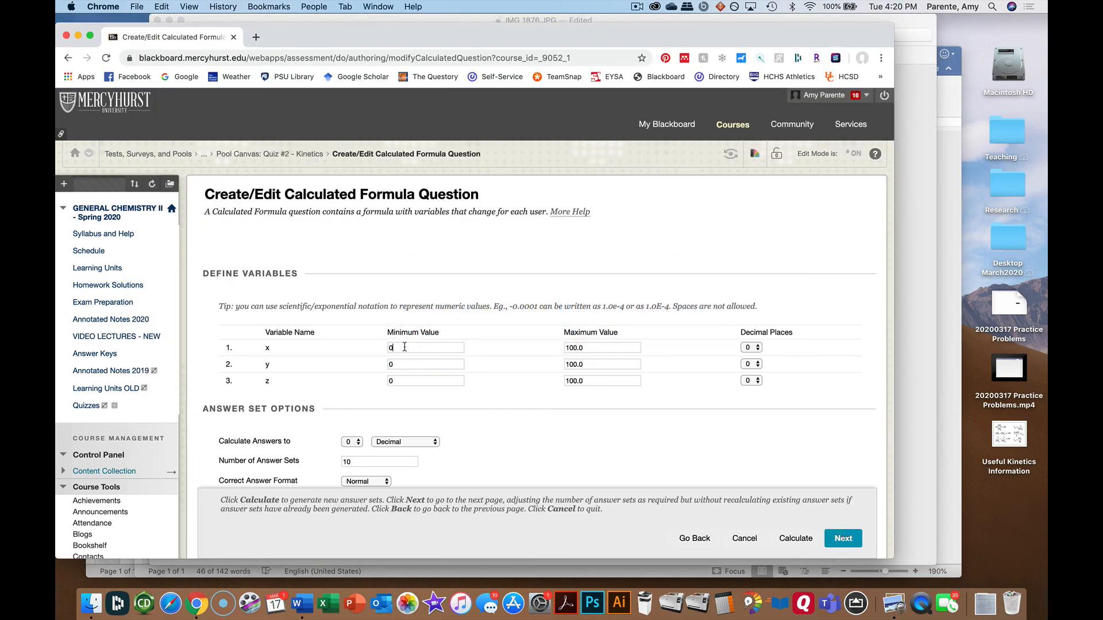
type(".01")
key("Tab")
type("10")
key("Tab")
key("Tab")
- Define variable y with a minimum of 0.01, a maximum of 1.5 and 2 decimal places
type("0.01")
key("Tab")
type("1")
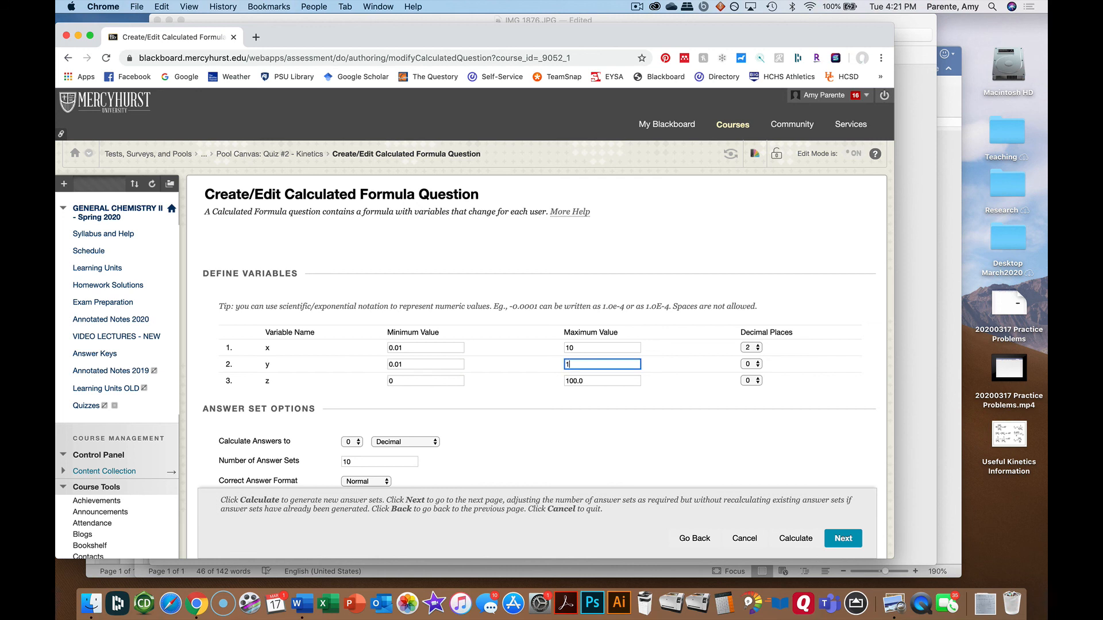
type(".5")
key("Tab")
key("Tab")
- Set variable z's minimum to 1 and its decimal places to 1, keeping the maximum of 100
type("1")
key("Tab")
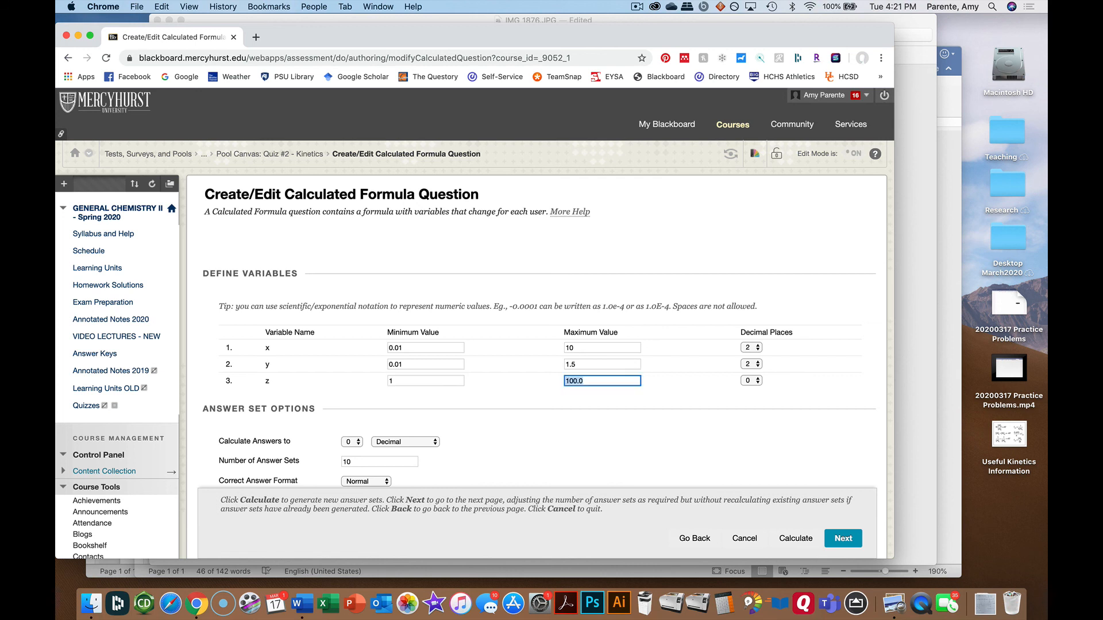
key("Tab")
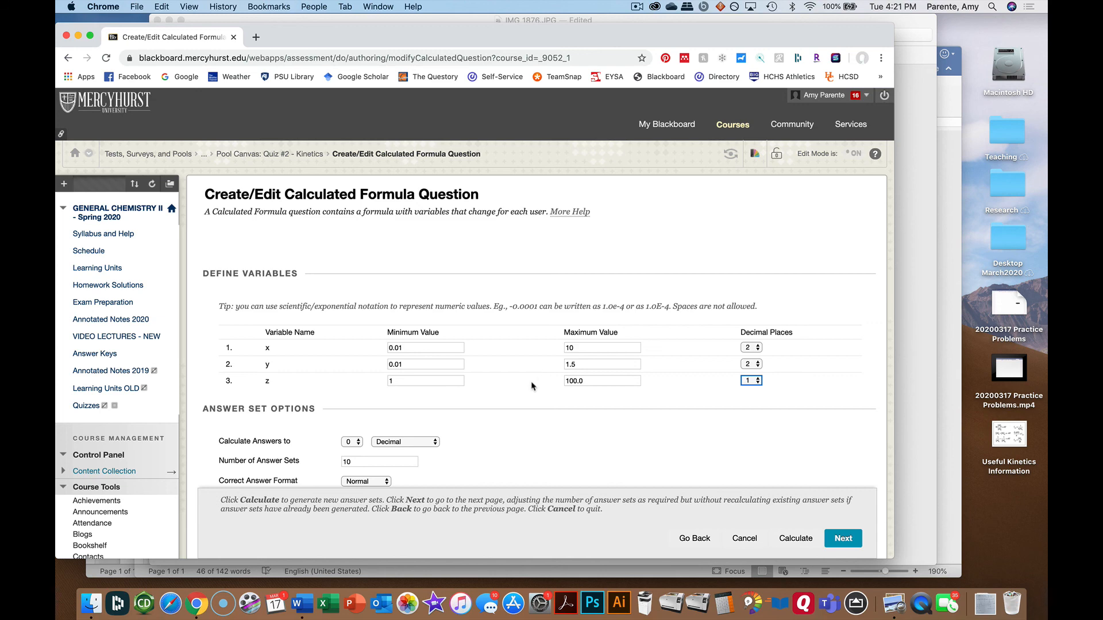
- Set the number of answer sets to 100
scroll(482, 426, "down", 3)
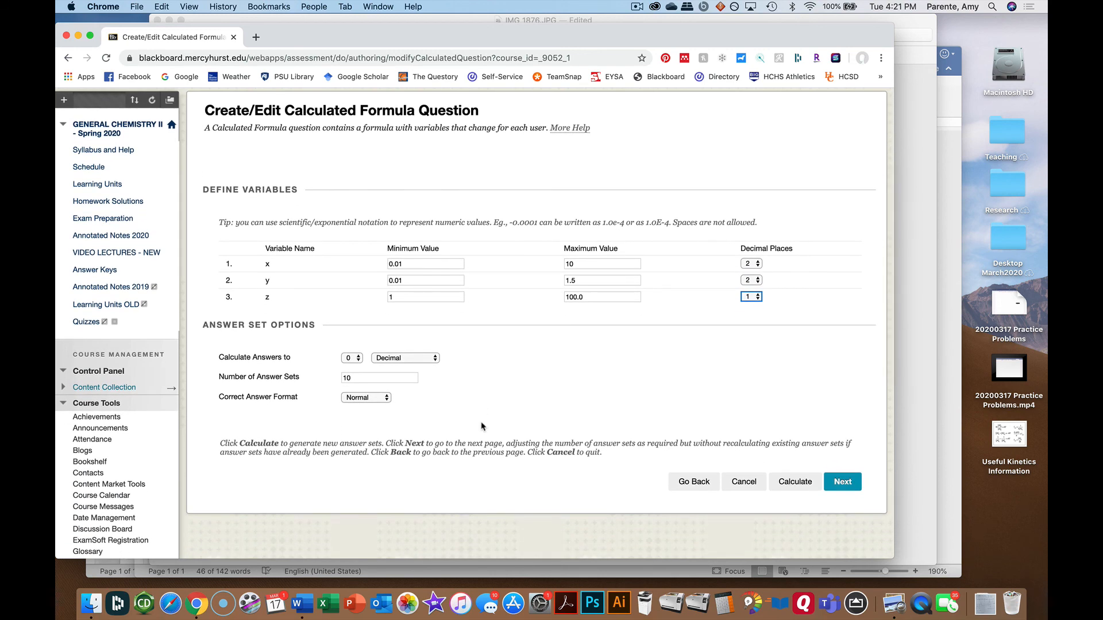
scroll(482, 427, "down", 1)
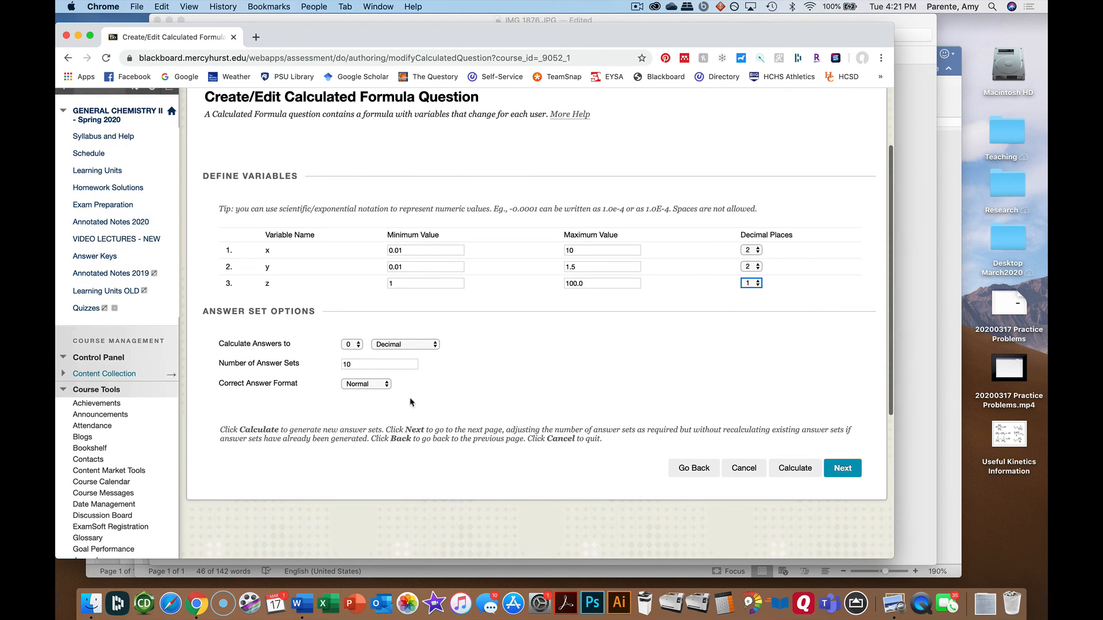
left_click(361, 378)
type("0")
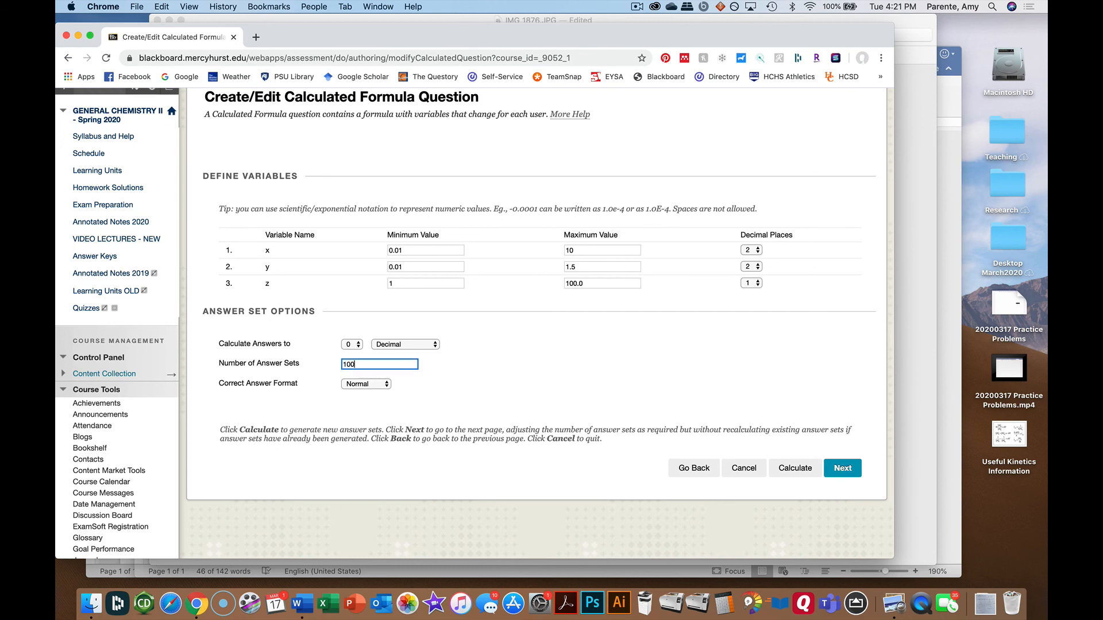
- Have the answers calculated to 3 significant figures and continue to the generated answer sets
left_click(383, 346)
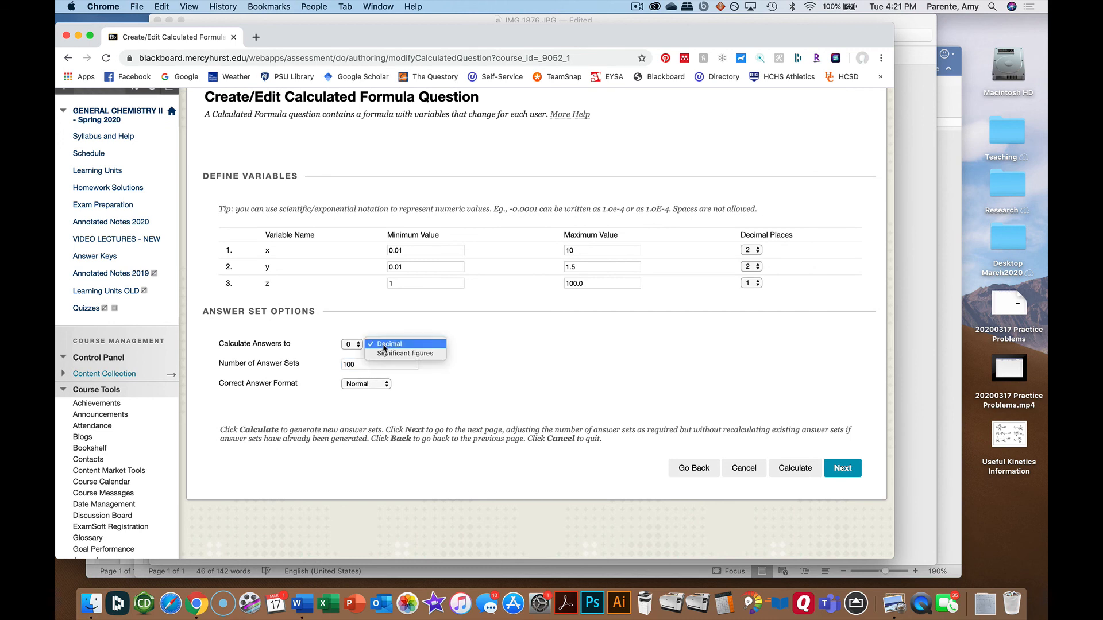
left_click(399, 353)
left_click(355, 344)
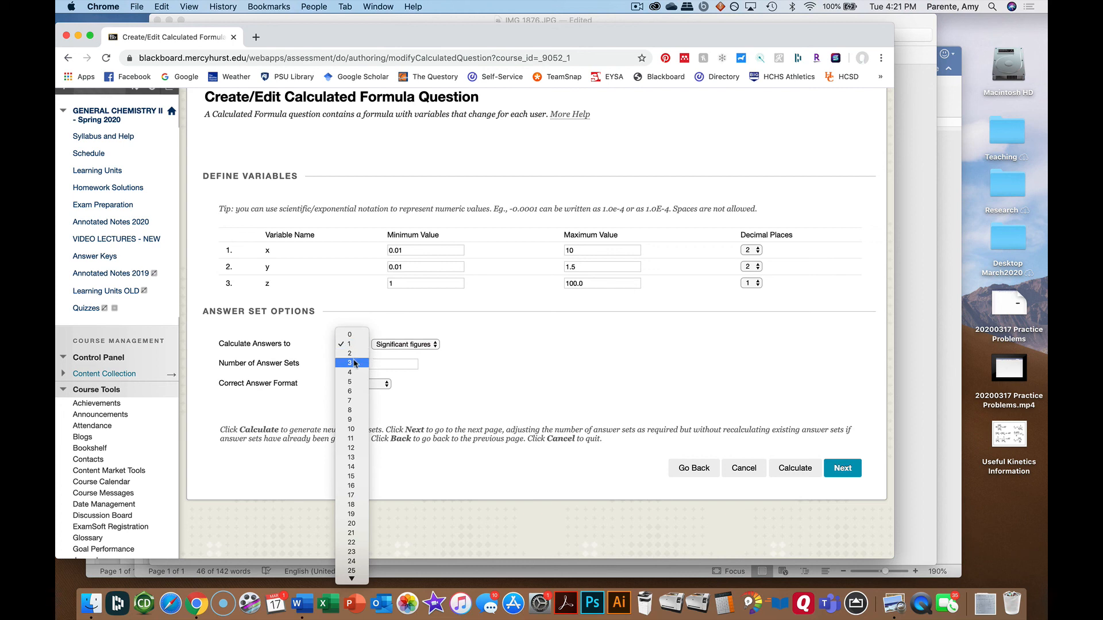
left_click(352, 367)
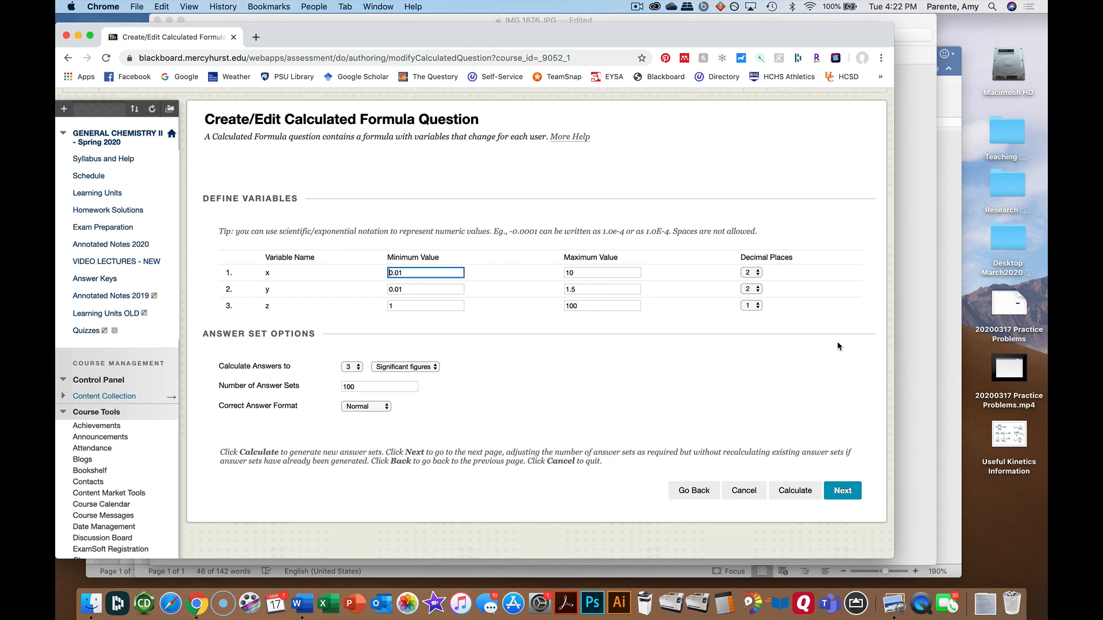
left_click(843, 491)
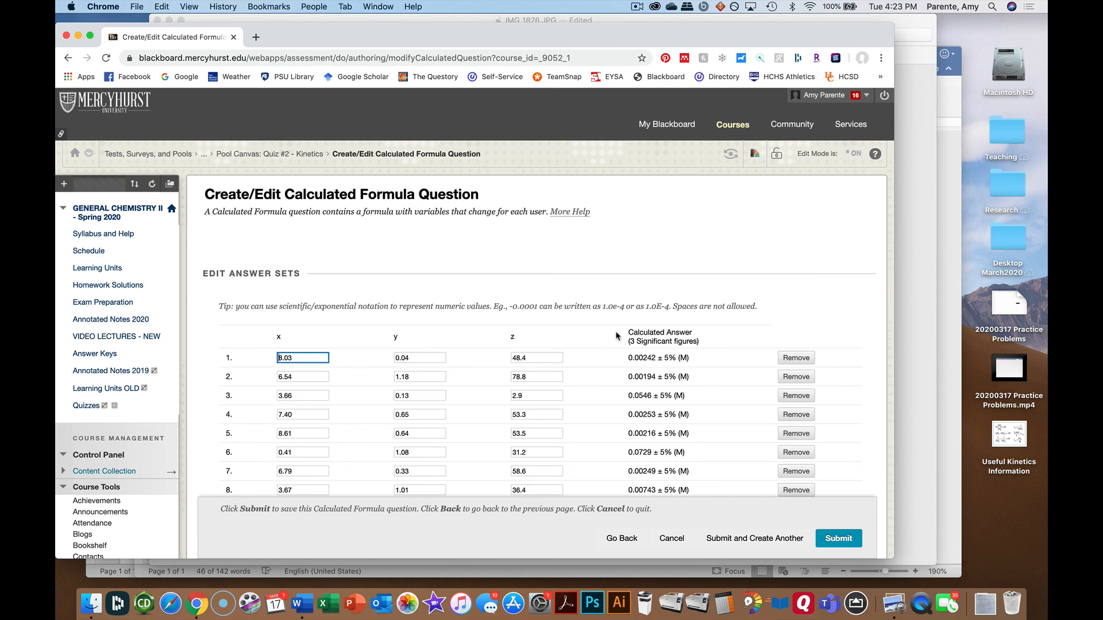
- Review the generated answer sets, examining the x, y and z values and the calculated answers down the whole list
scroll(697, 445, "down", 5)
scroll(696, 445, "down", 20)
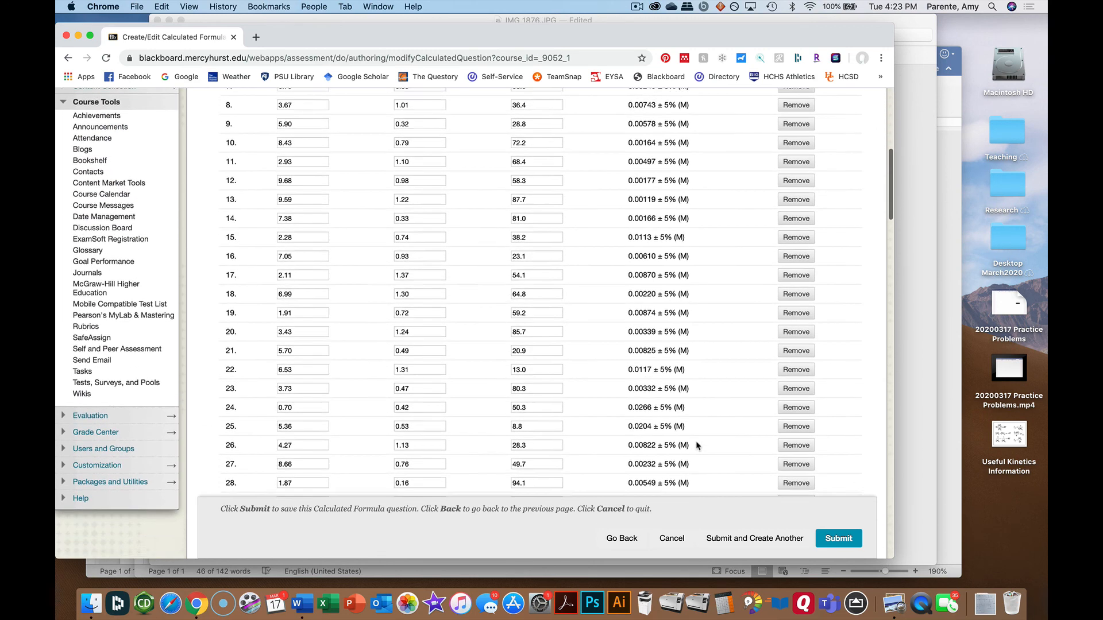
scroll(697, 446, "down", 15)
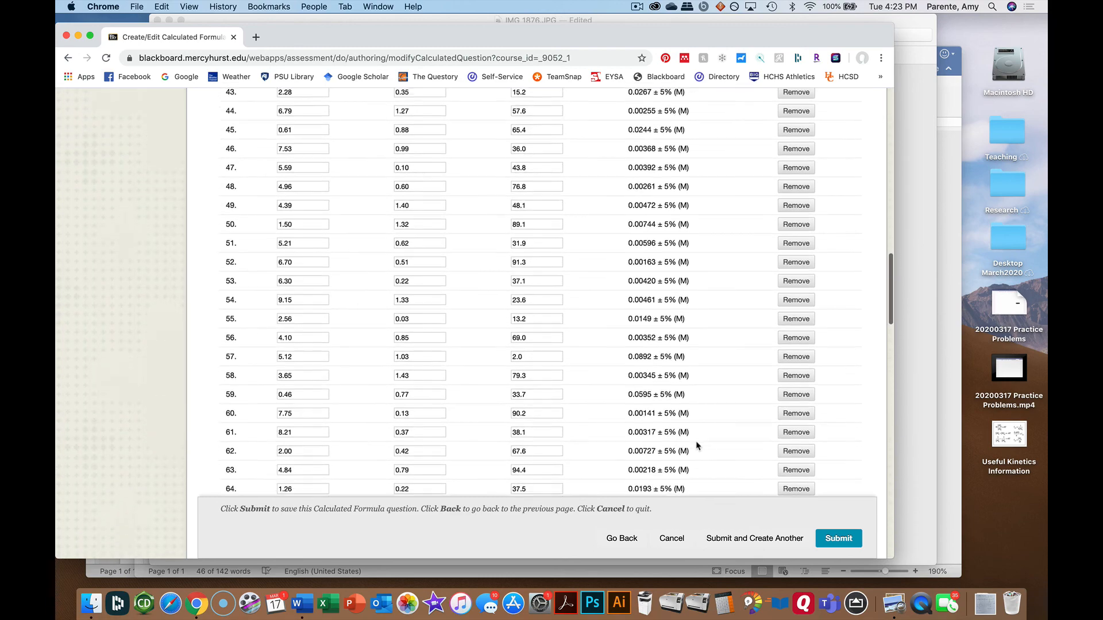
scroll(697, 445, "down", 10)
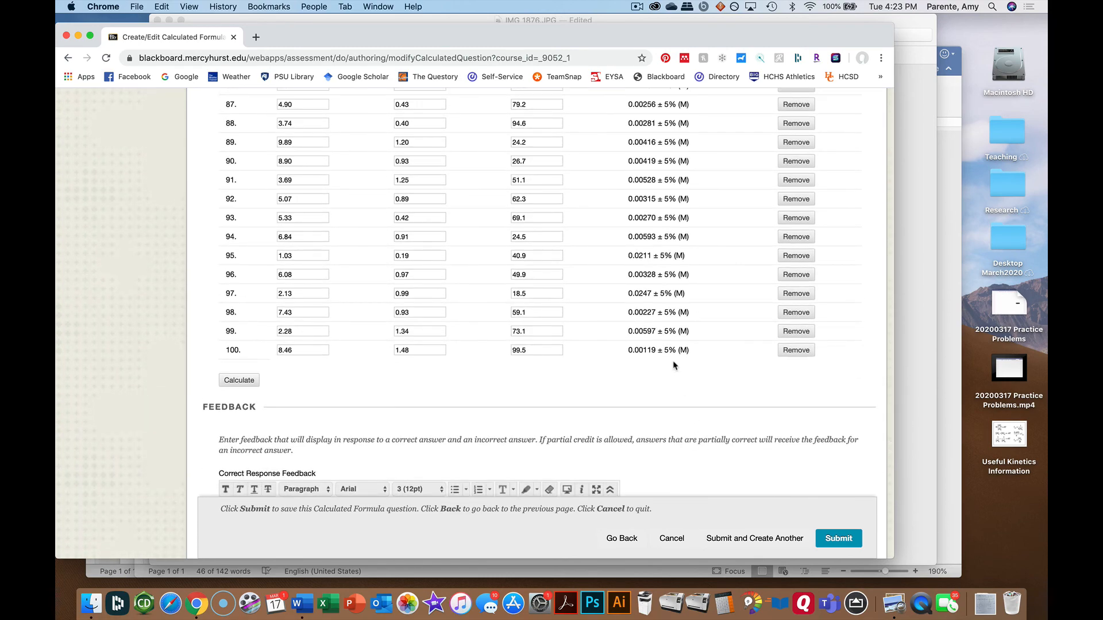
scroll(673, 345, "up", 12)
scroll(672, 341, "up", 10)
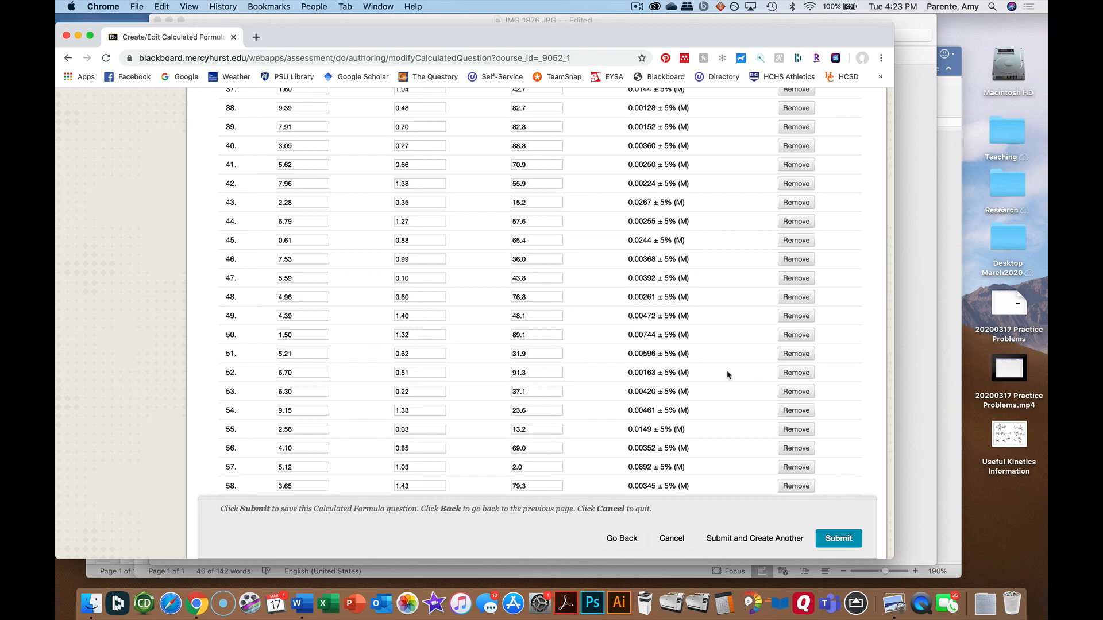
scroll(730, 385, "down", 7)
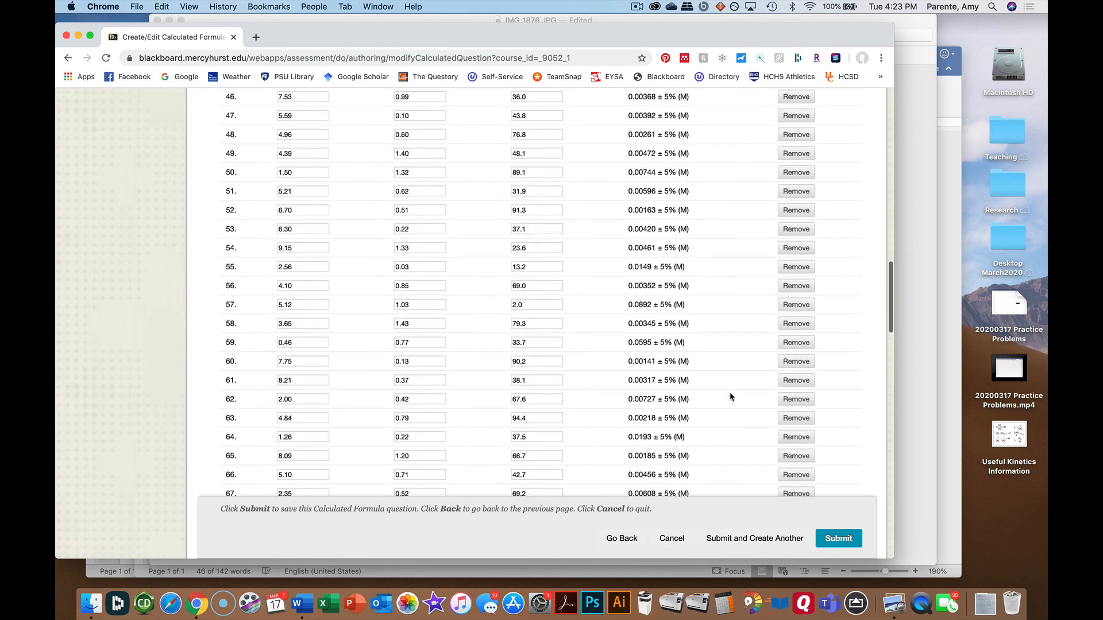
scroll(729, 396, "down", 20)
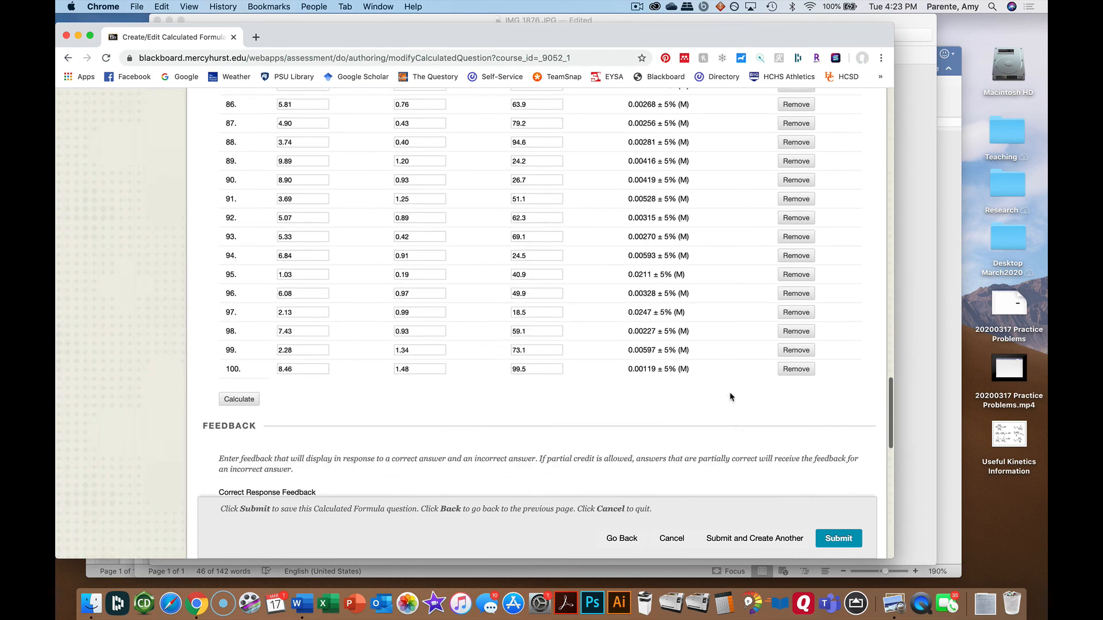
- Copy the congratulations message about passing the kinetics quiz from the Pass vs. Fail Word document into the question's Correct Response Feedback
scroll(730, 396, "down", 5)
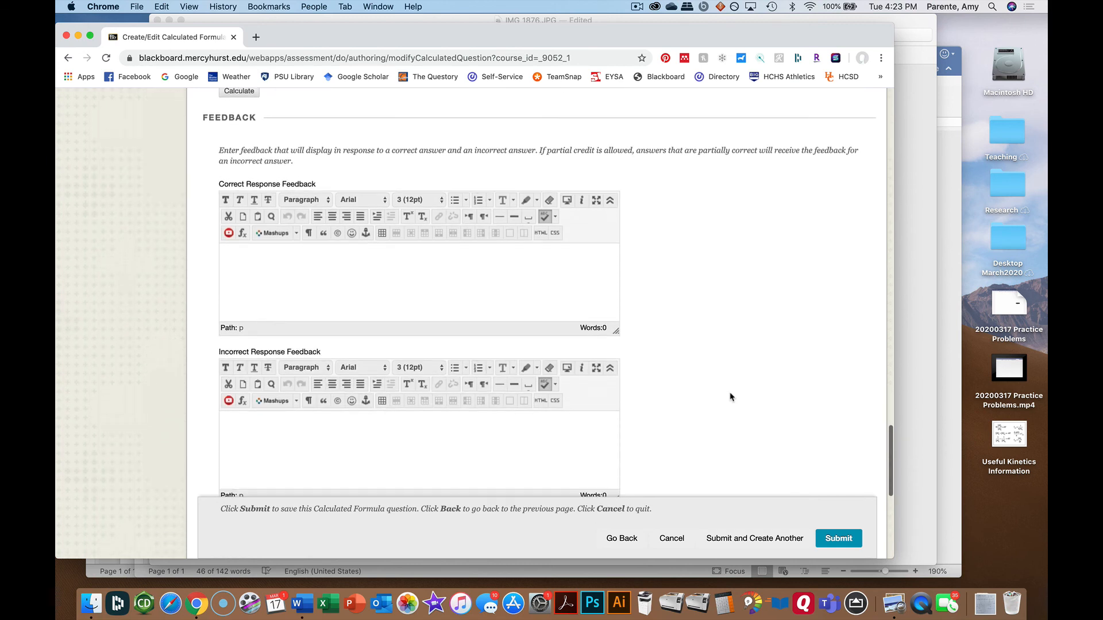
scroll(731, 396, "down", 1)
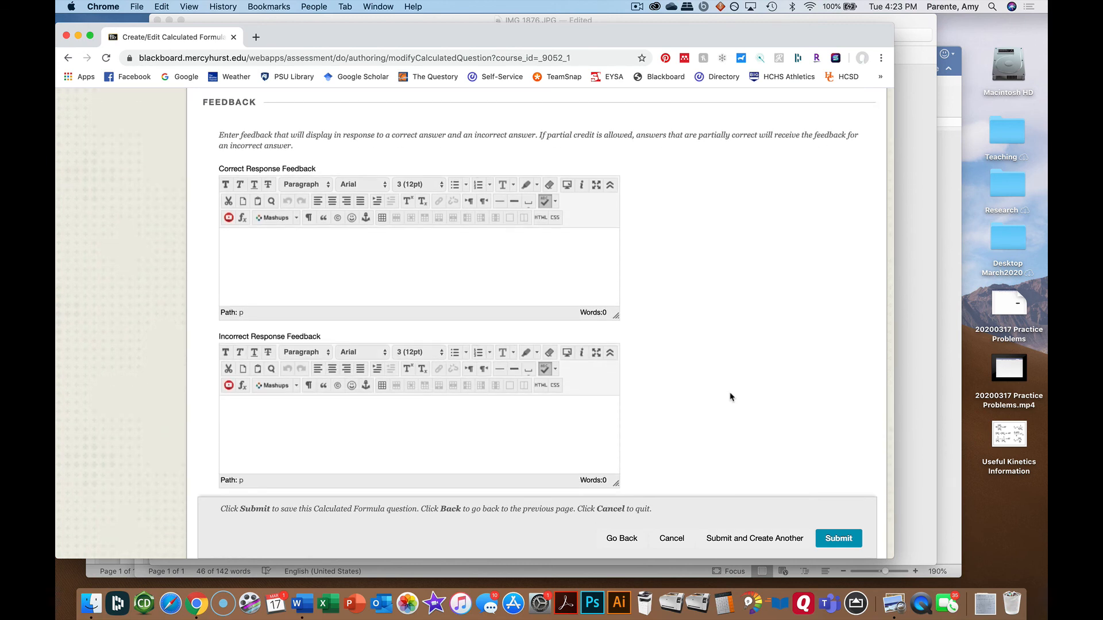
key("super+Tab")
key("super+Tab")
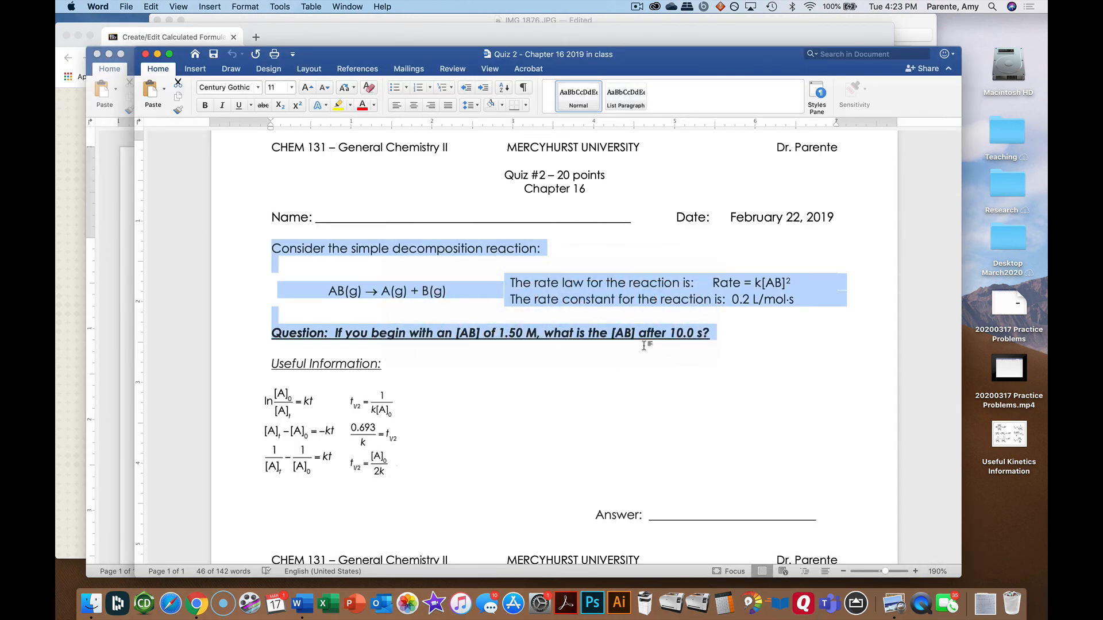
key("super+grave")
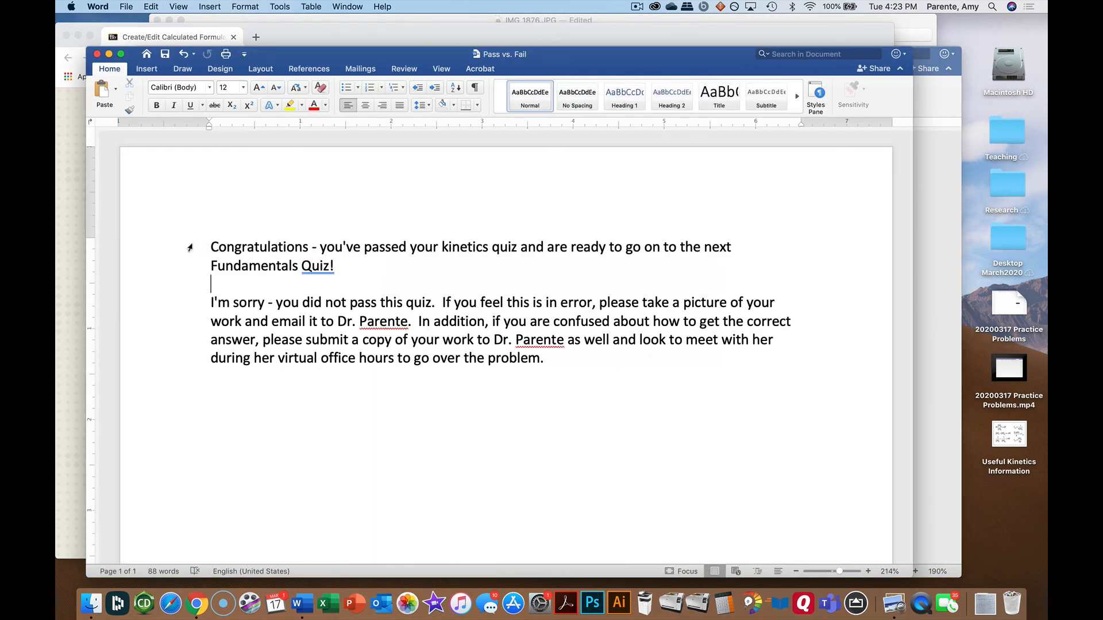
left_click_drag(190, 247, 190, 264)
key("super+c")
key("super+Tab")
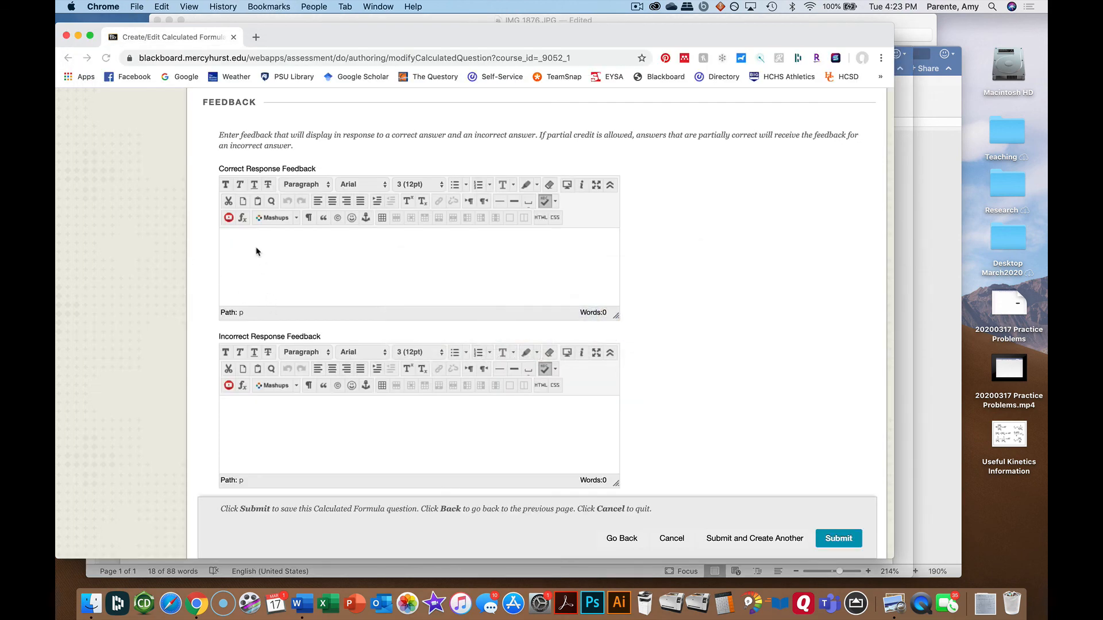
left_click(256, 248)
key("super+v")
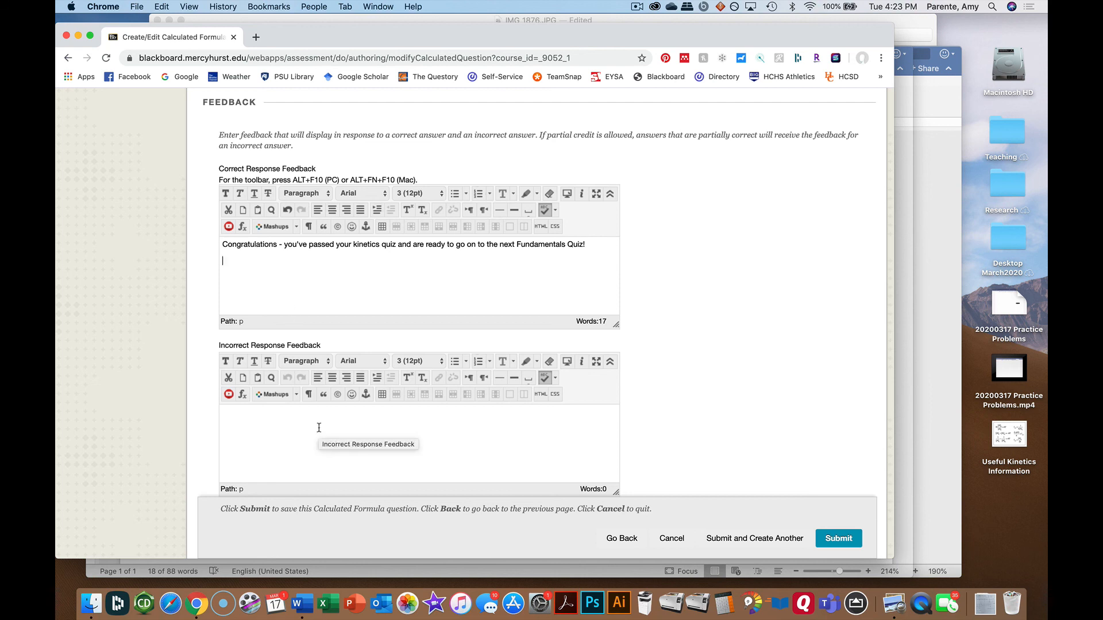
- Copy the "I'm sorry - you did not pass this quiz" paragraph from the Pass vs. Fail Word document into the Incorrect Response Feedback
key("super+Tab")
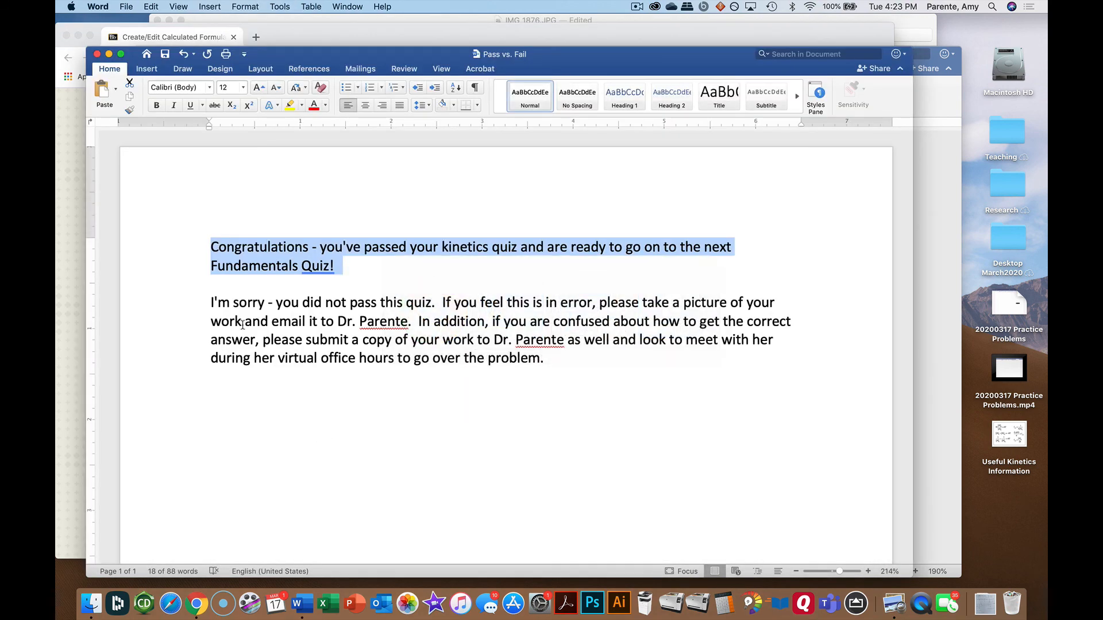
left_click_drag(182, 301, 182, 357)
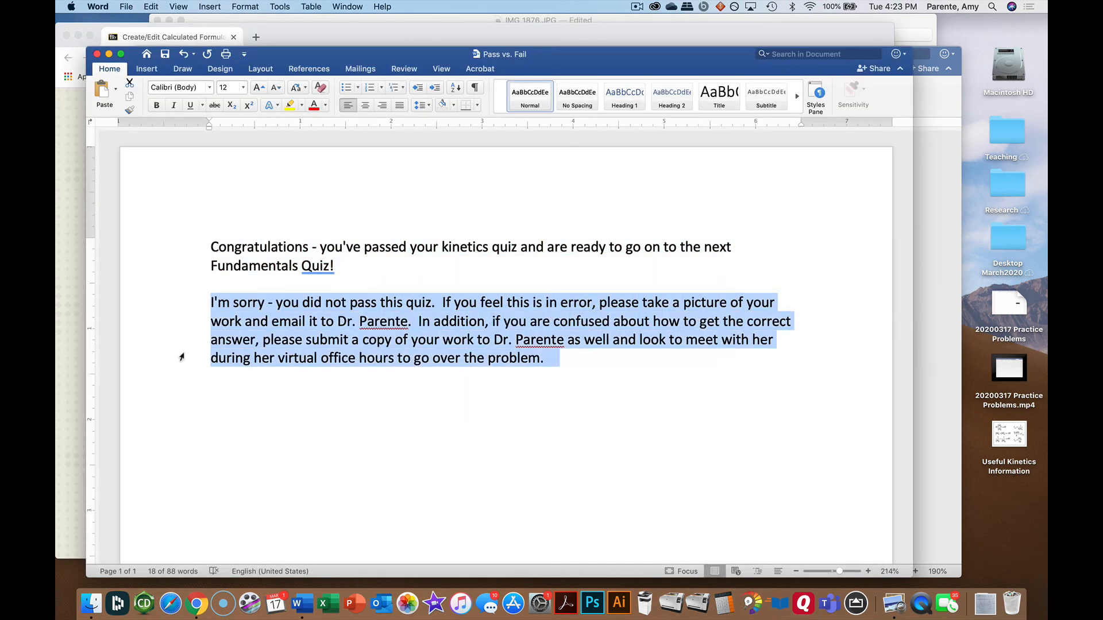
key("super+c")
key("super+Tab")
left_click(270, 421)
key("super+v")
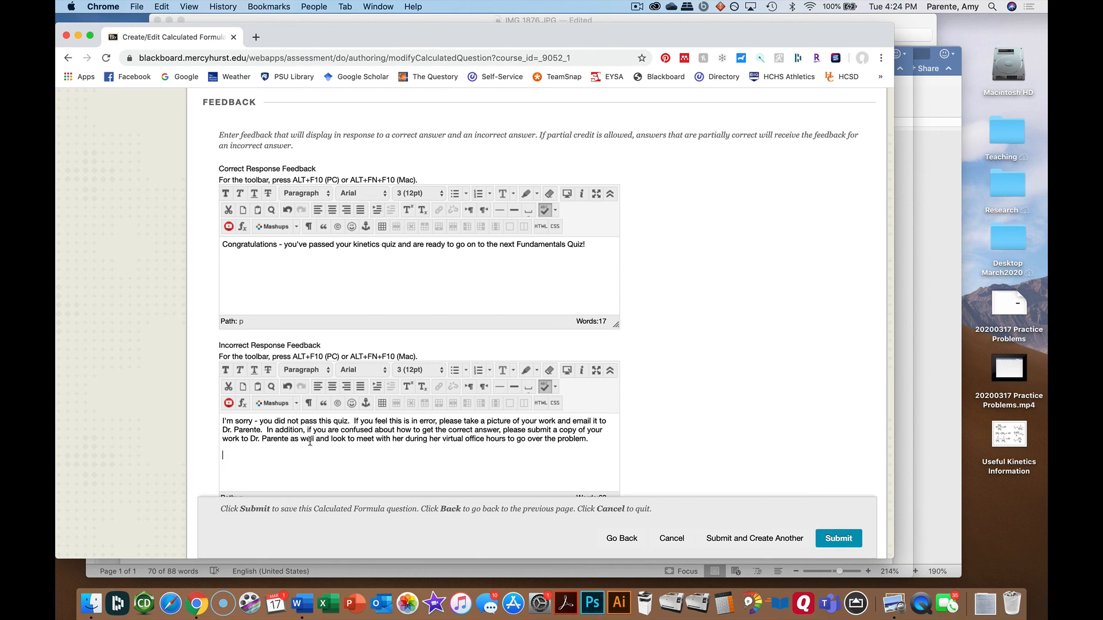
left_click(367, 451)
scroll(673, 473, "down", 1)
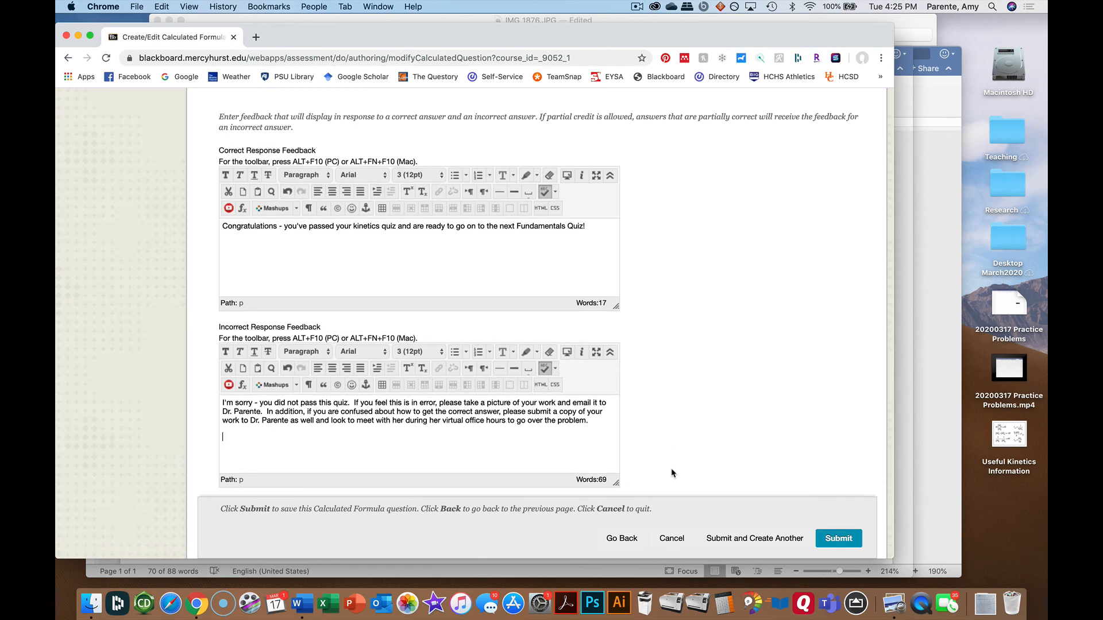
scroll(673, 473, "down", 10)
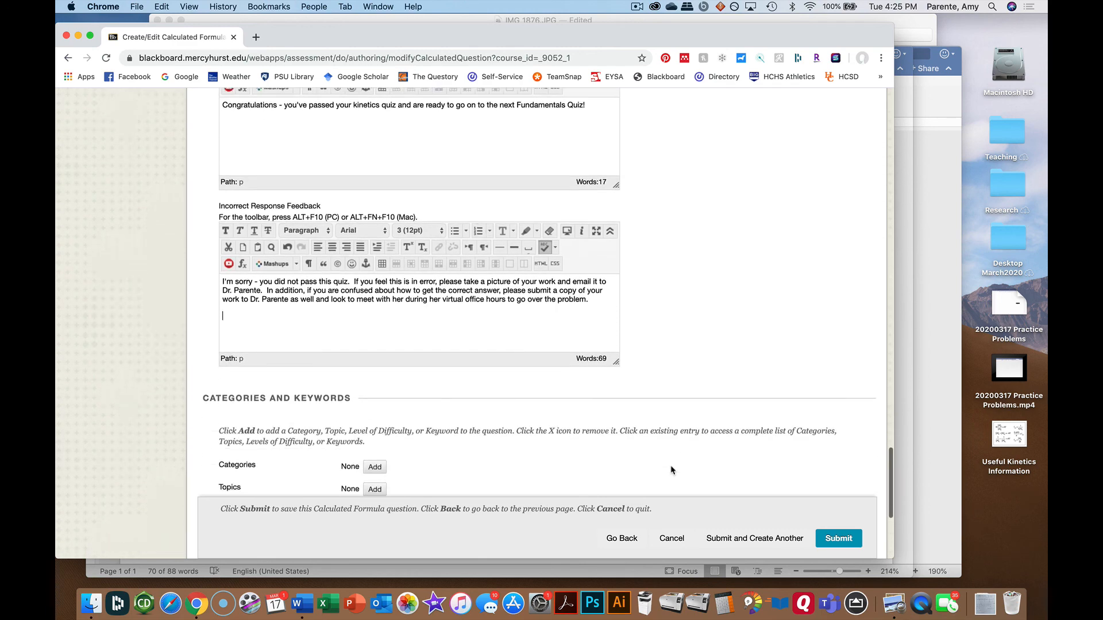
scroll(672, 470, "down", 9)
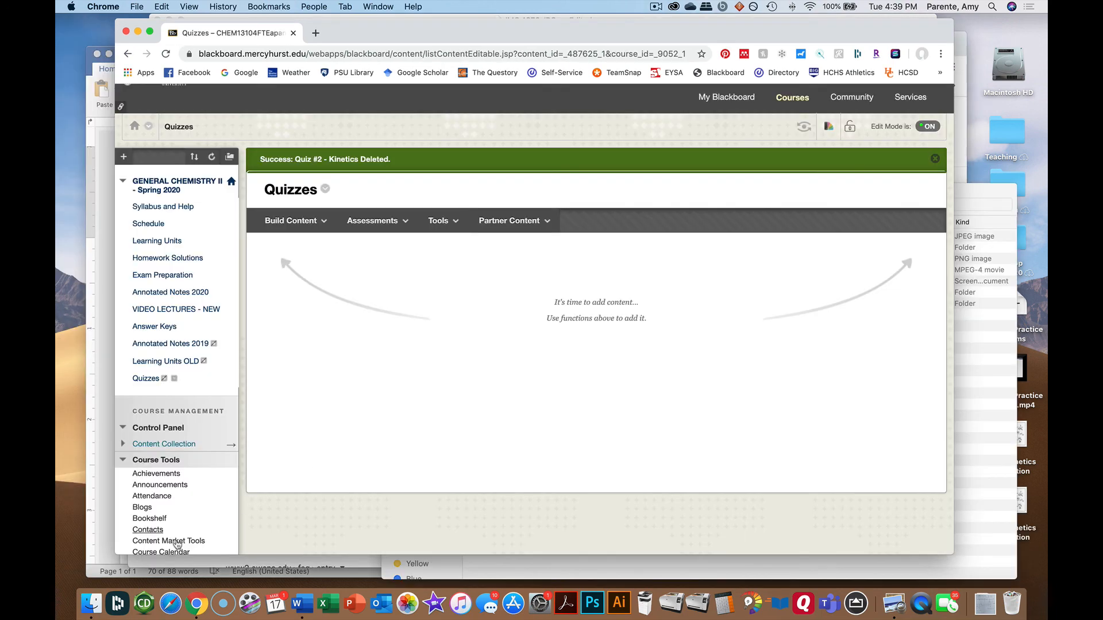
- Open the course's Quizzes content area and start creating a new test there
scroll(178, 543, "down", 5)
scroll(187, 519, "down", 1)
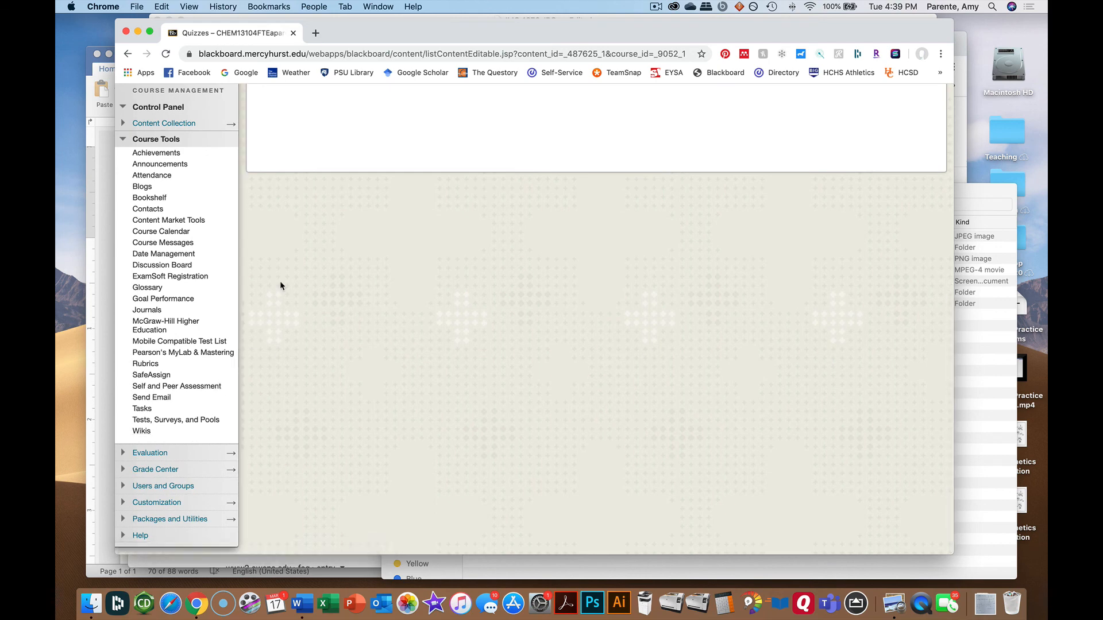
scroll(280, 285, "up", 6)
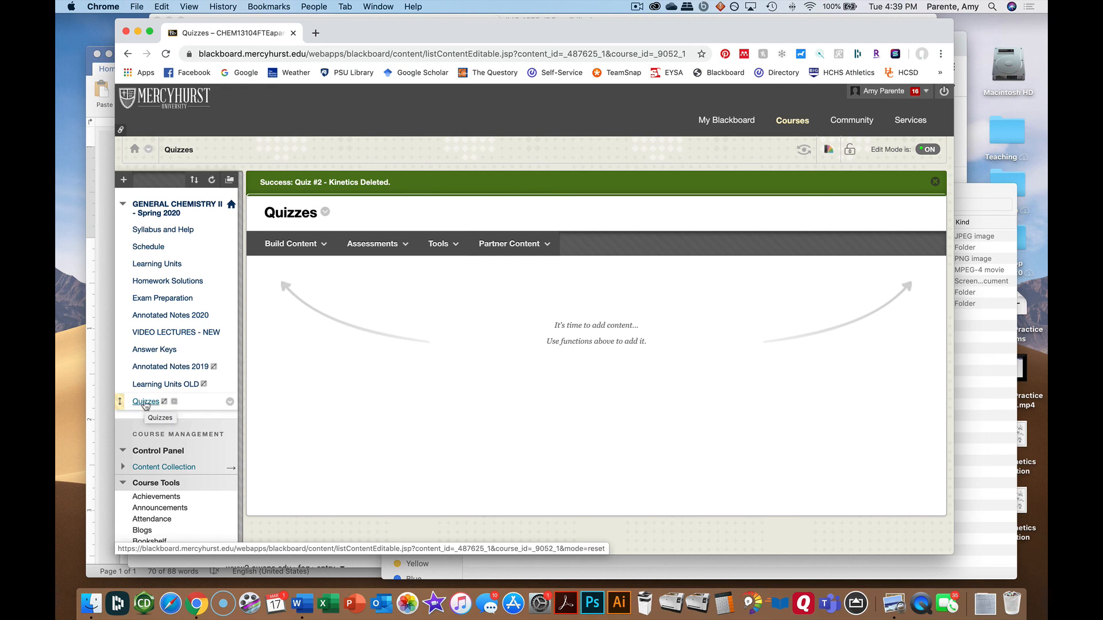
left_click(145, 404)
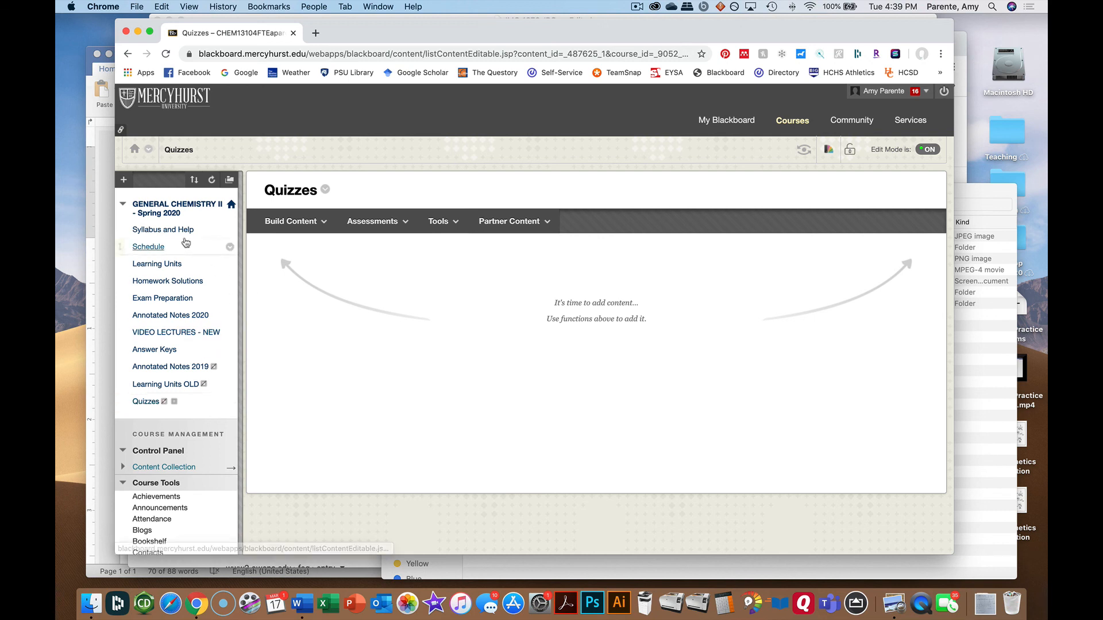
left_click(387, 229)
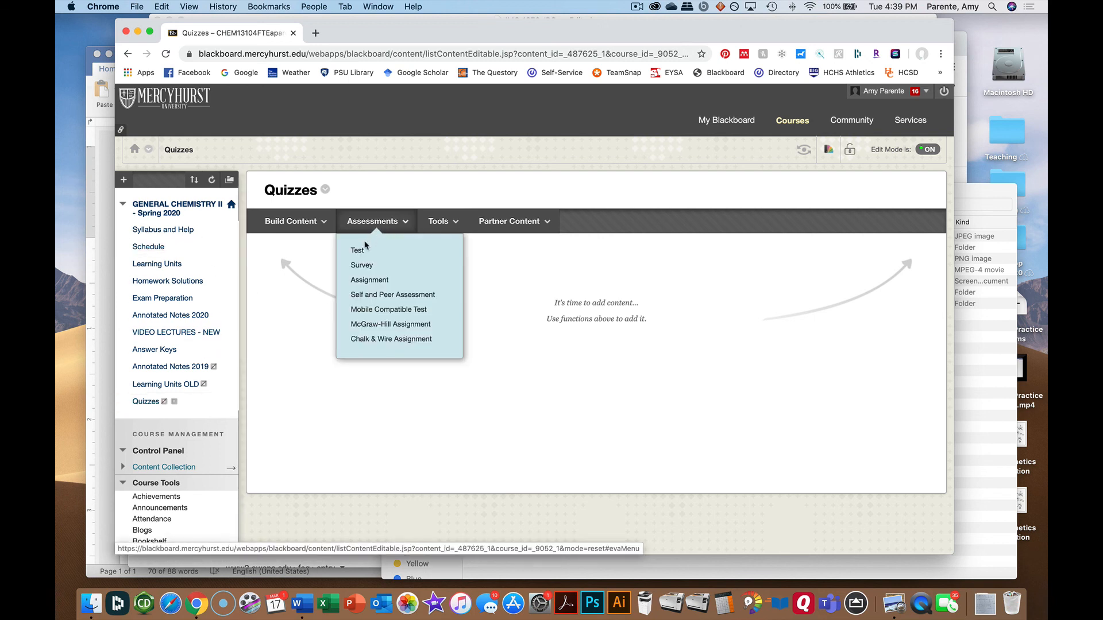
left_click(357, 252)
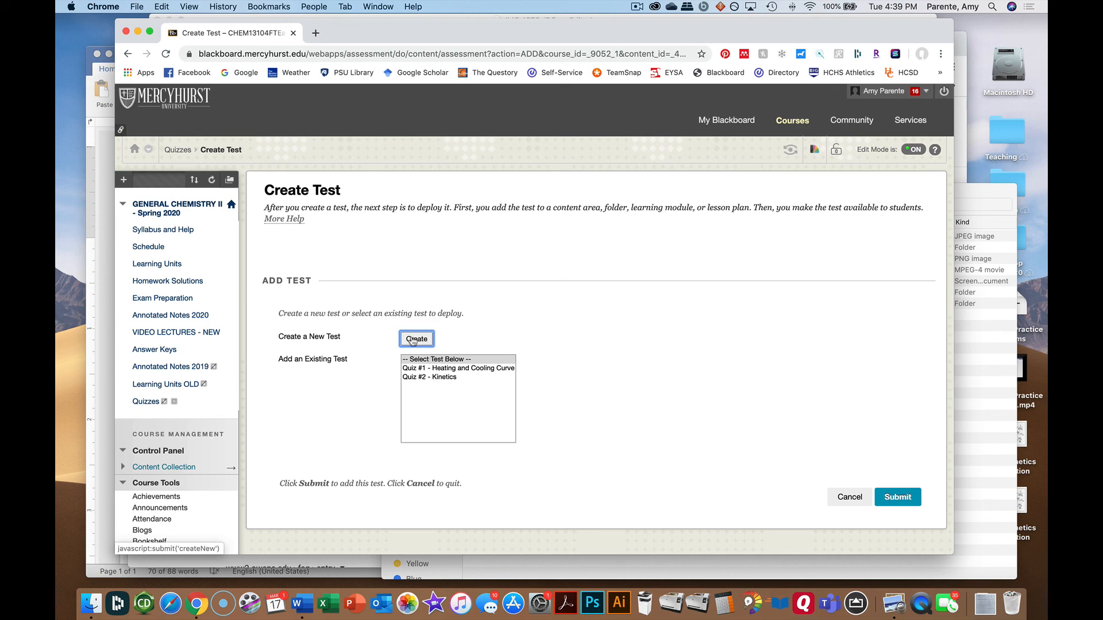
left_click(415, 340)
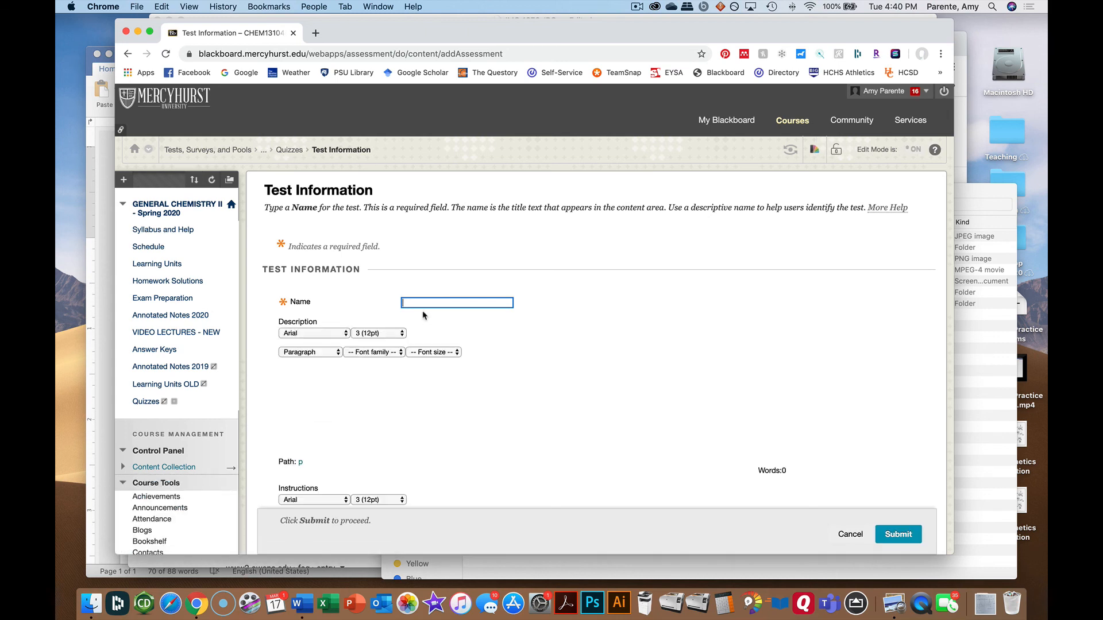
- Name the test "Quiz #2 - Kinetics" and enter "Helpful information:" in its description
type("Qu")
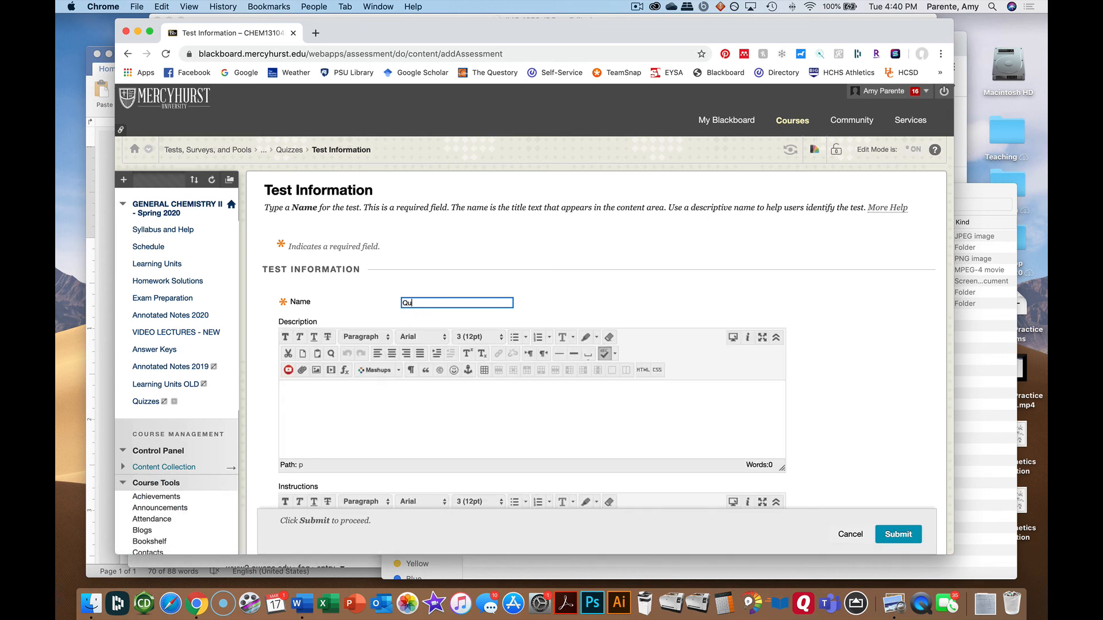
type("ic ##2 - Kinetics")
left_click(844, 404)
scroll(843, 404, "down", 2)
scroll(843, 404, "down", 1)
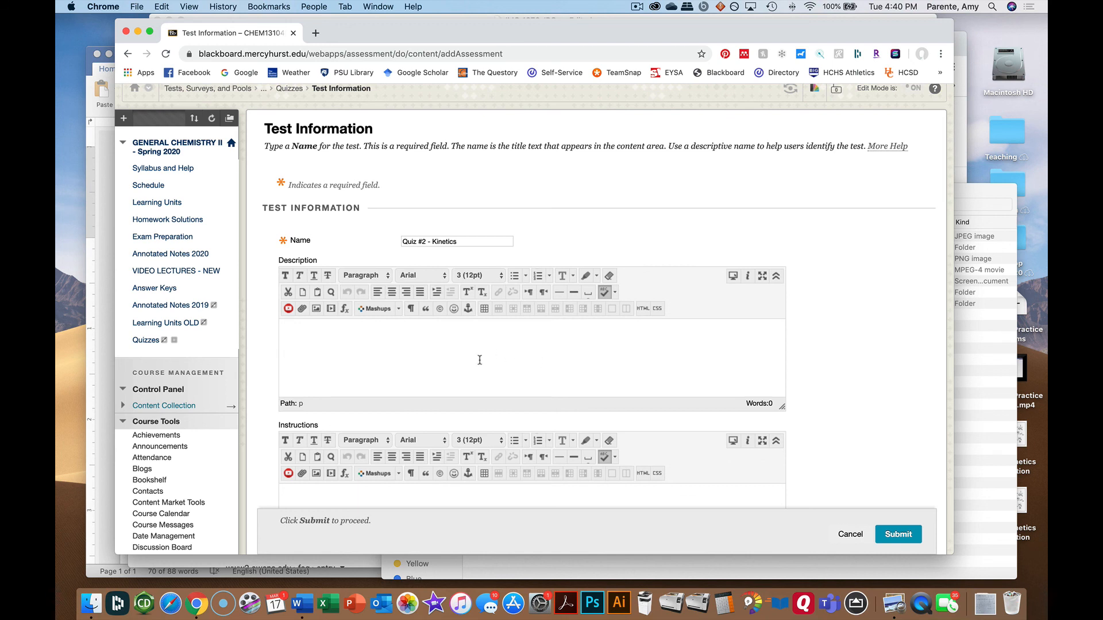
left_click(318, 337)
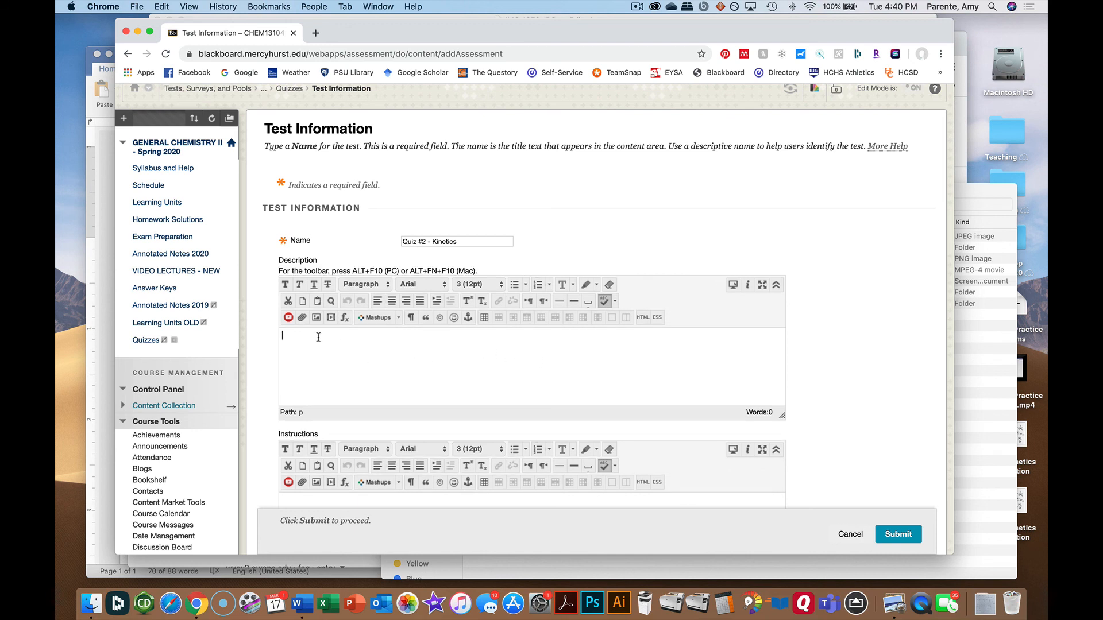
type("Helpful information:")
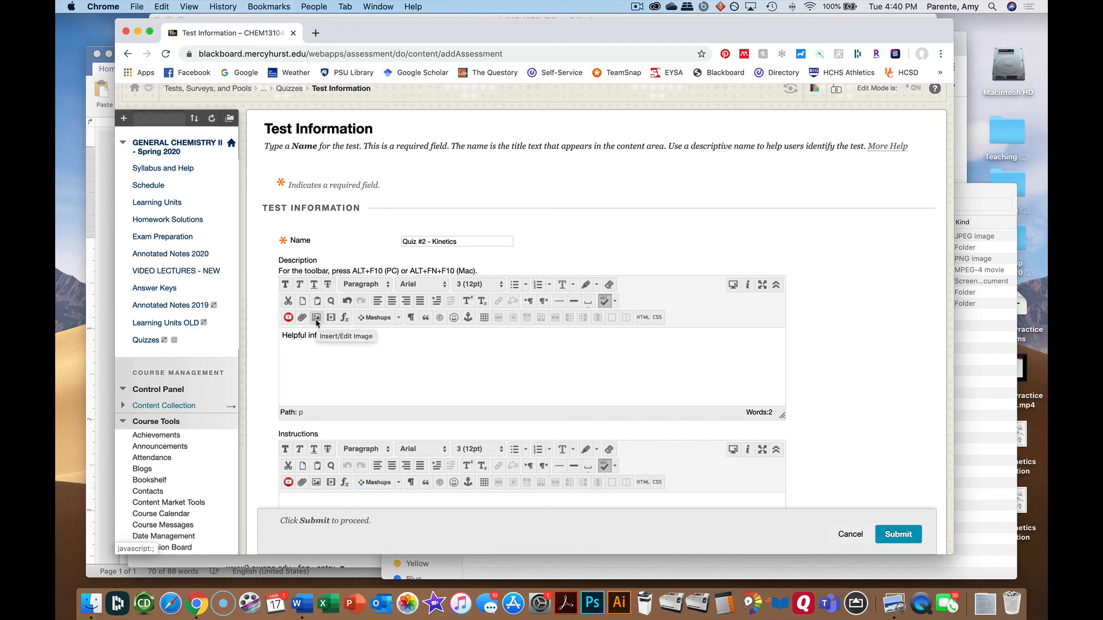
- Examine the two equation images under Useful Information in the Quiz 2 - Chapter 16 Word document, then return to the test form in Chrome
key("super+Tab")
key("super+Tab")
key("super+Tab")
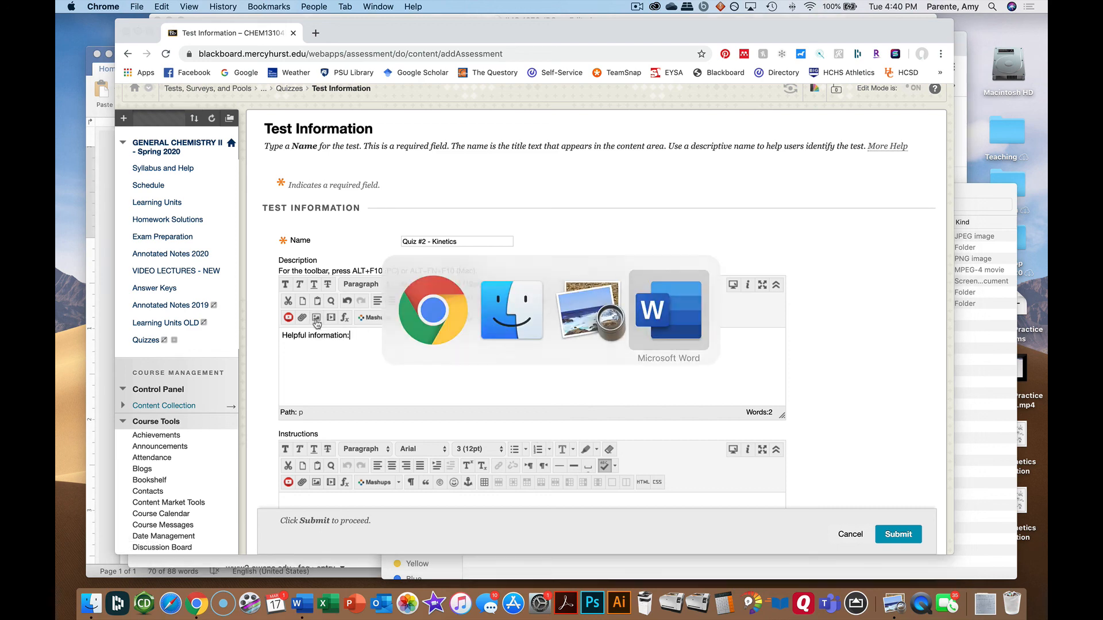
key("super+grave")
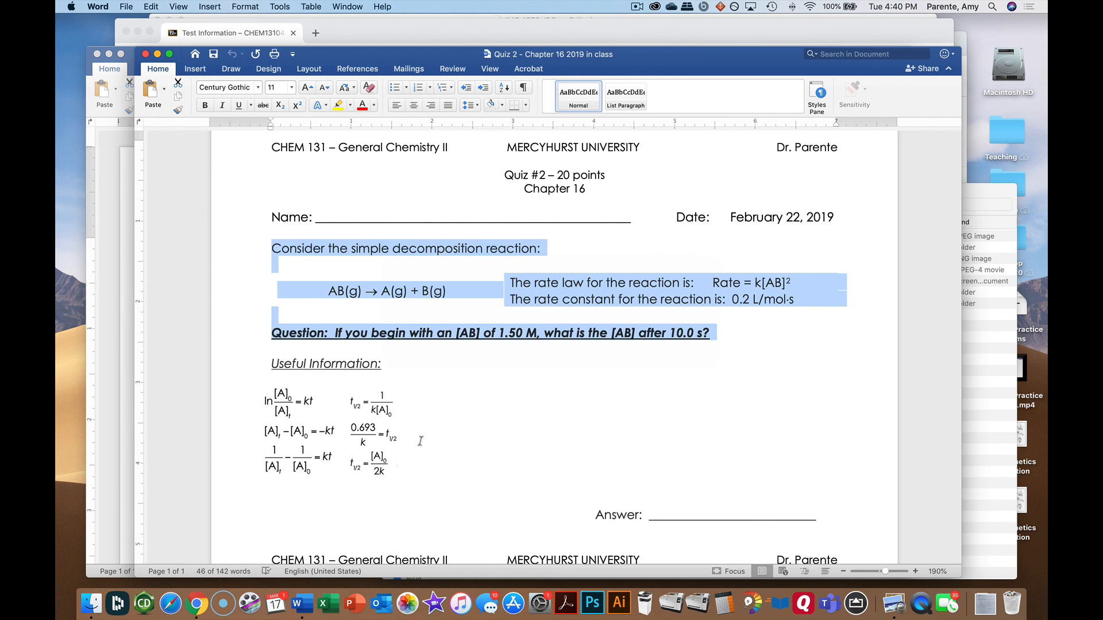
left_click(299, 441)
left_click(373, 434)
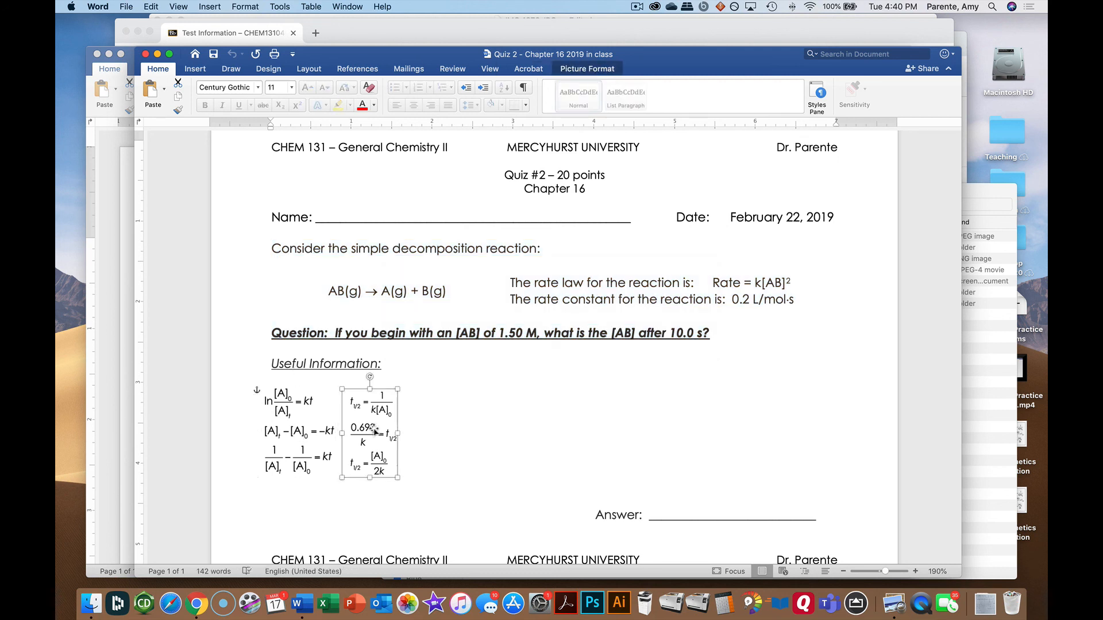
left_click(284, 432)
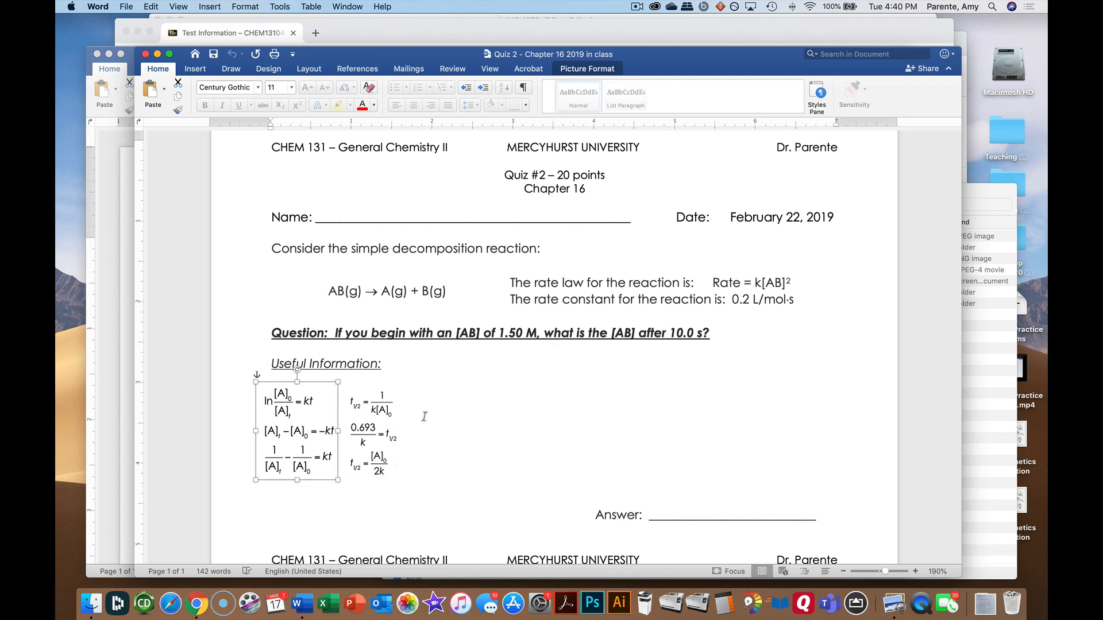
key("super+Tab")
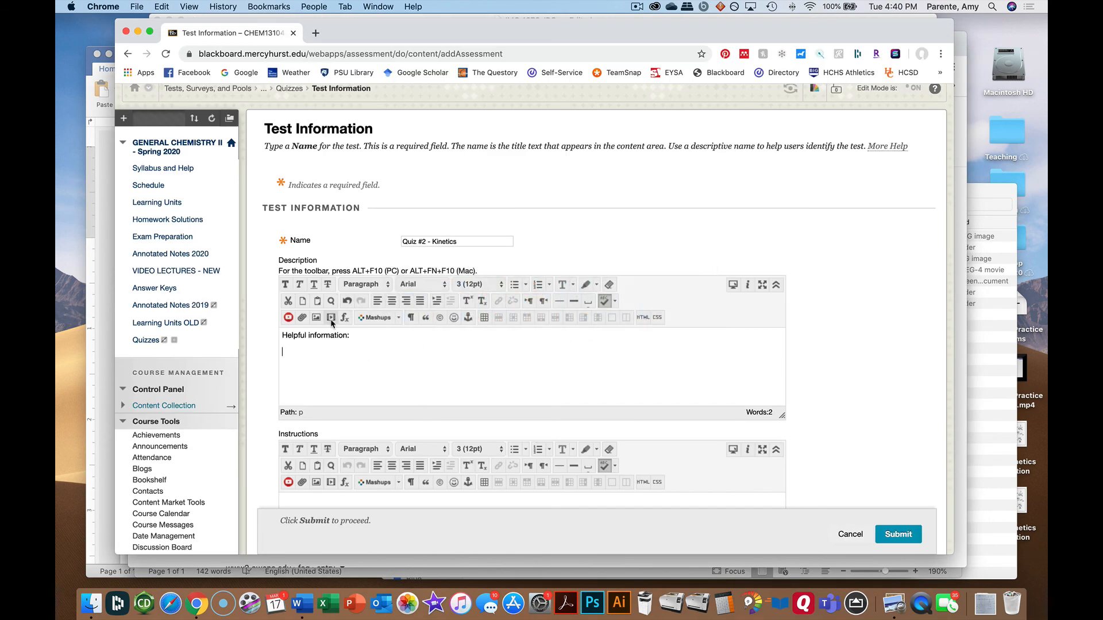
- Find Useful Kinetics Information.jpg in the course files by searching for "kinetics" and choose it as the description's image
left_click(317, 318)
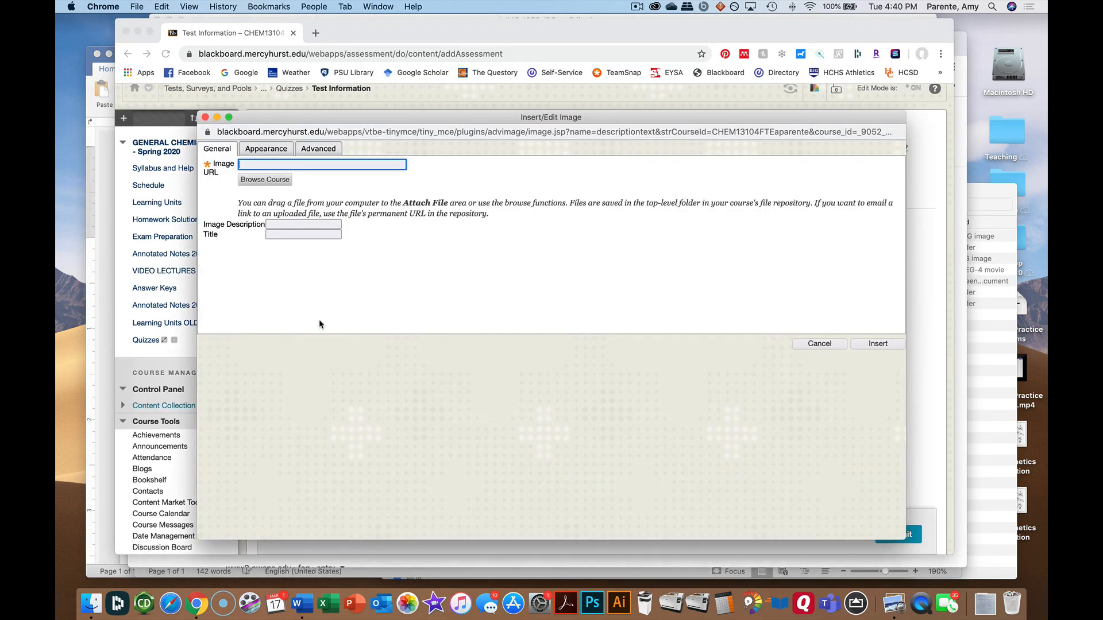
left_click(273, 179)
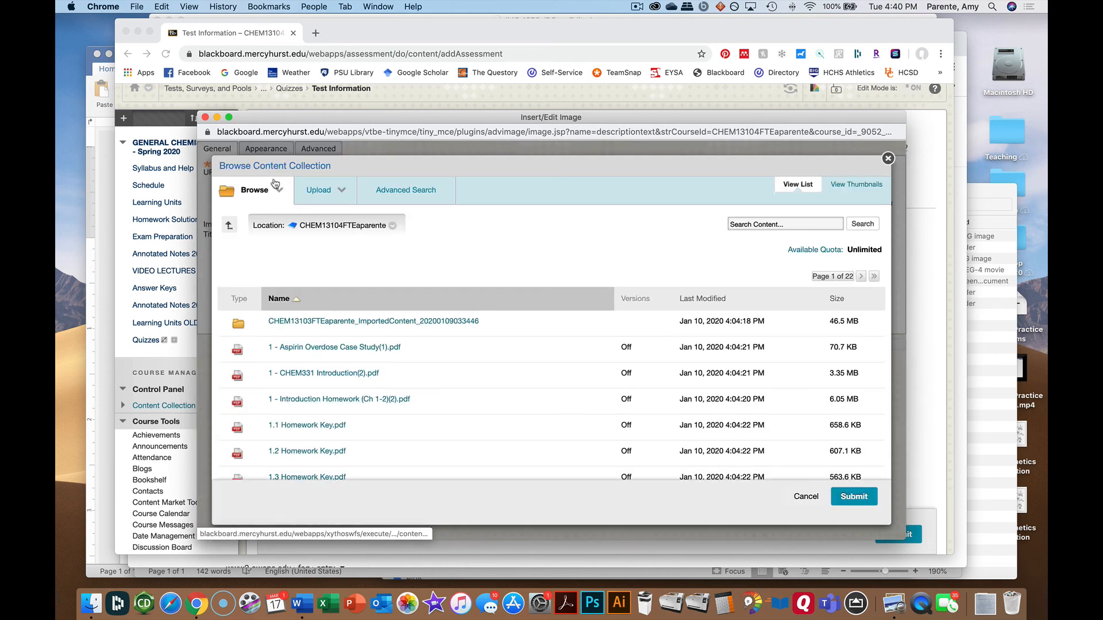
left_click(753, 224)
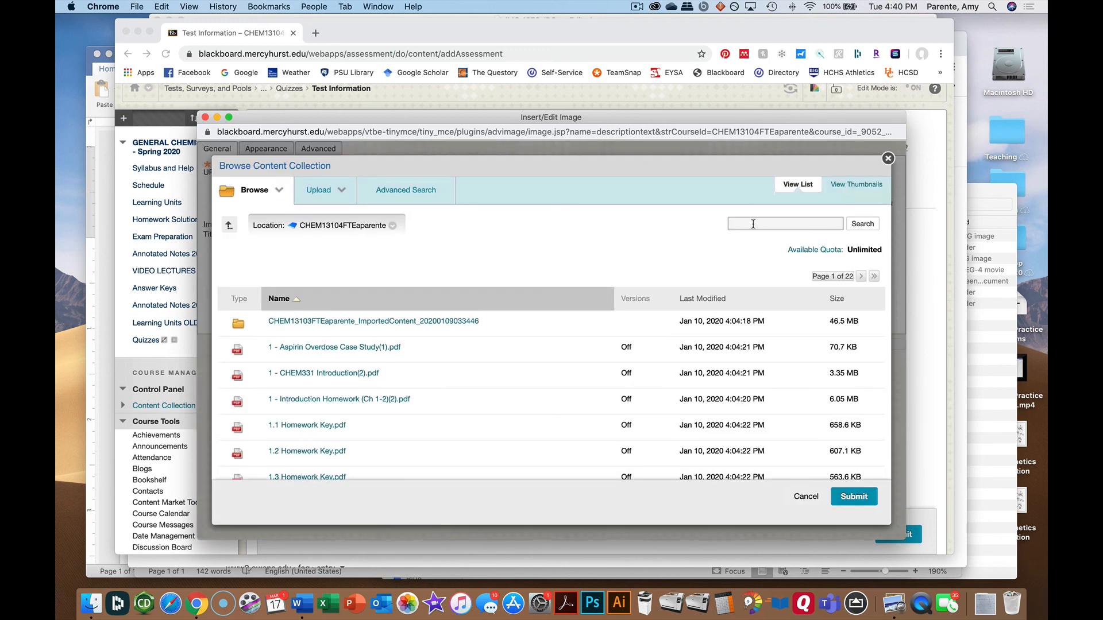
type("kinetics")
key("Return")
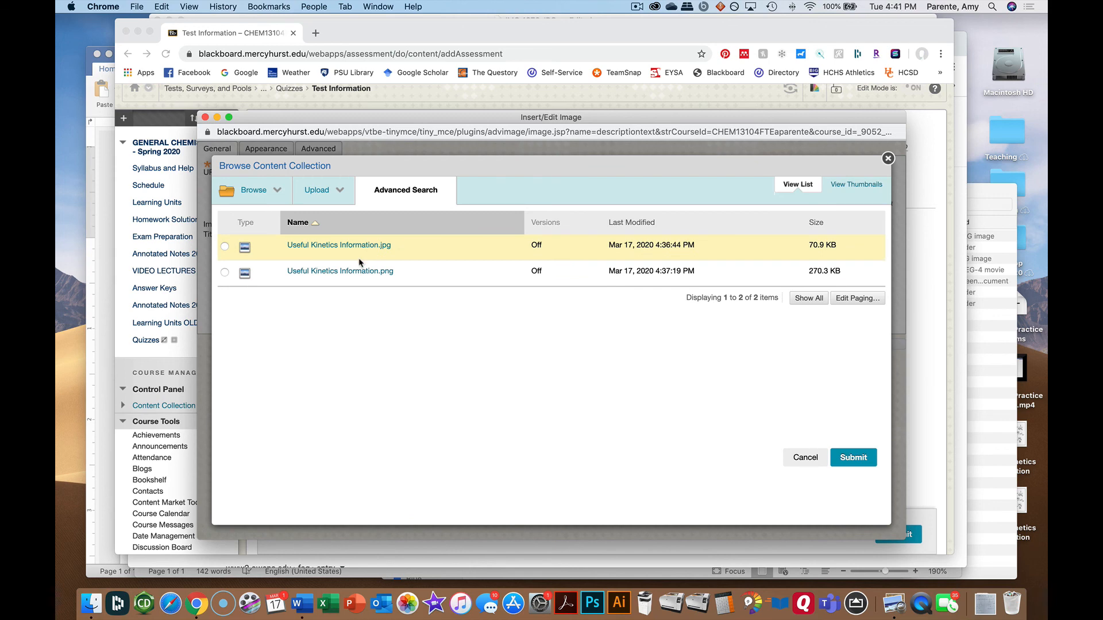
left_click(225, 248)
left_click(861, 459)
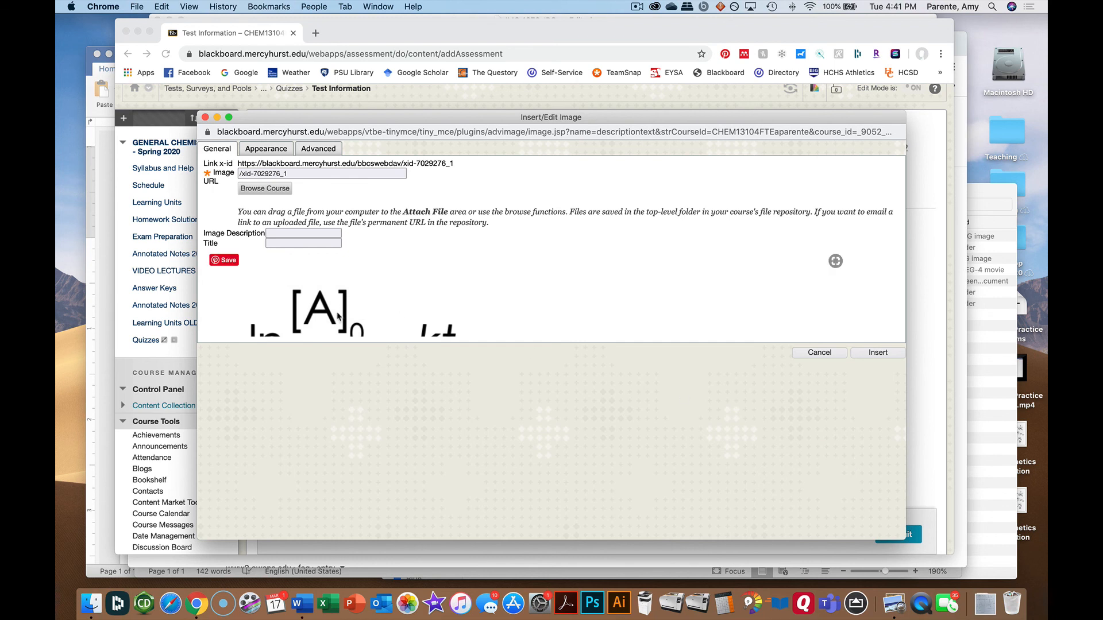
- Set the image width to 500 px with constrained proportions and check the image preview
left_click(282, 153)
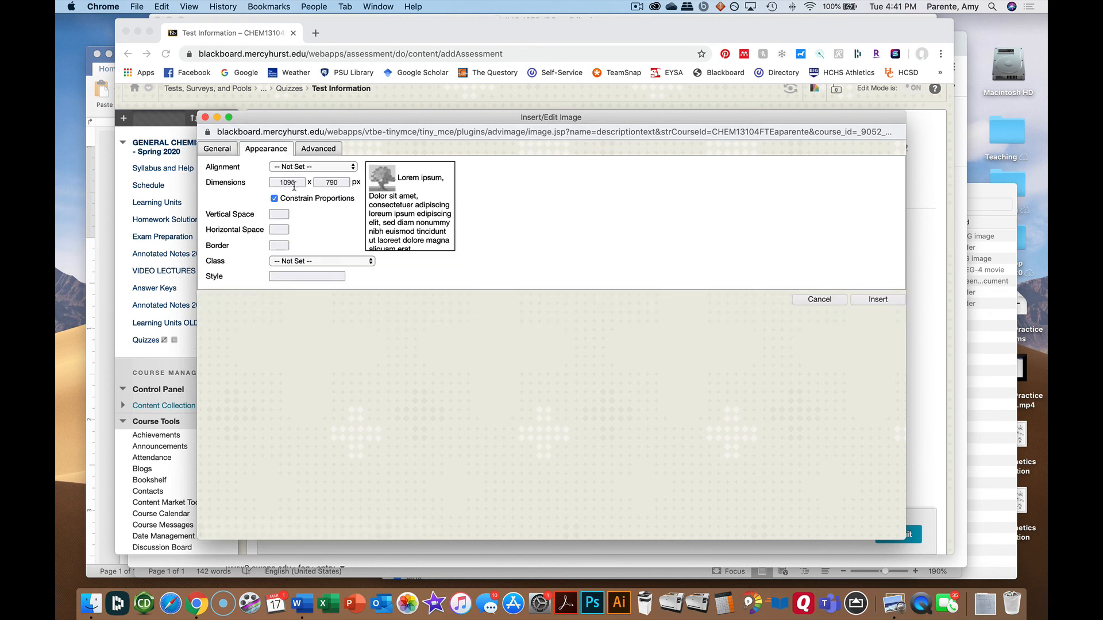
left_click_drag(298, 185, 261, 185)
type("500")
key("Tab")
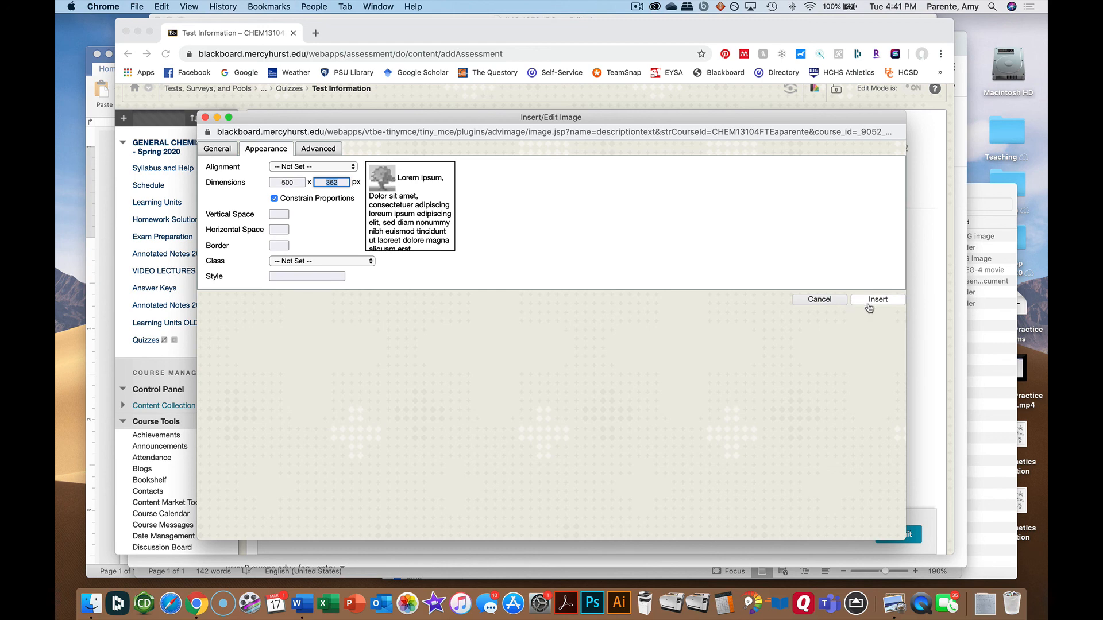
left_click(223, 153)
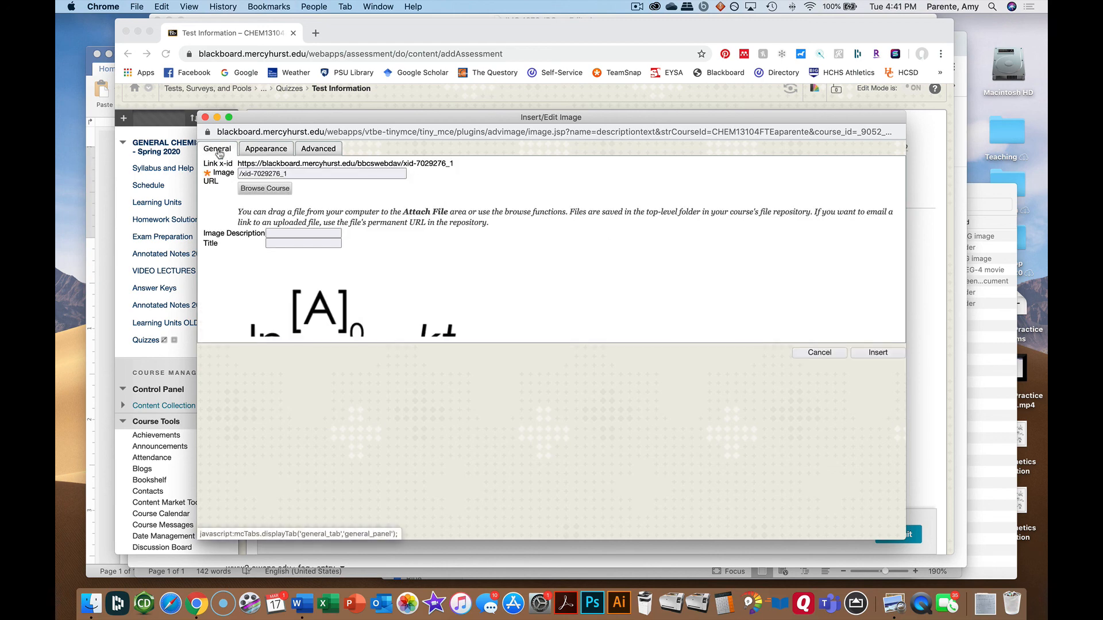
- Set the kinetics image's width to 250 px with constrained proportions and check its preview
left_click(281, 148)
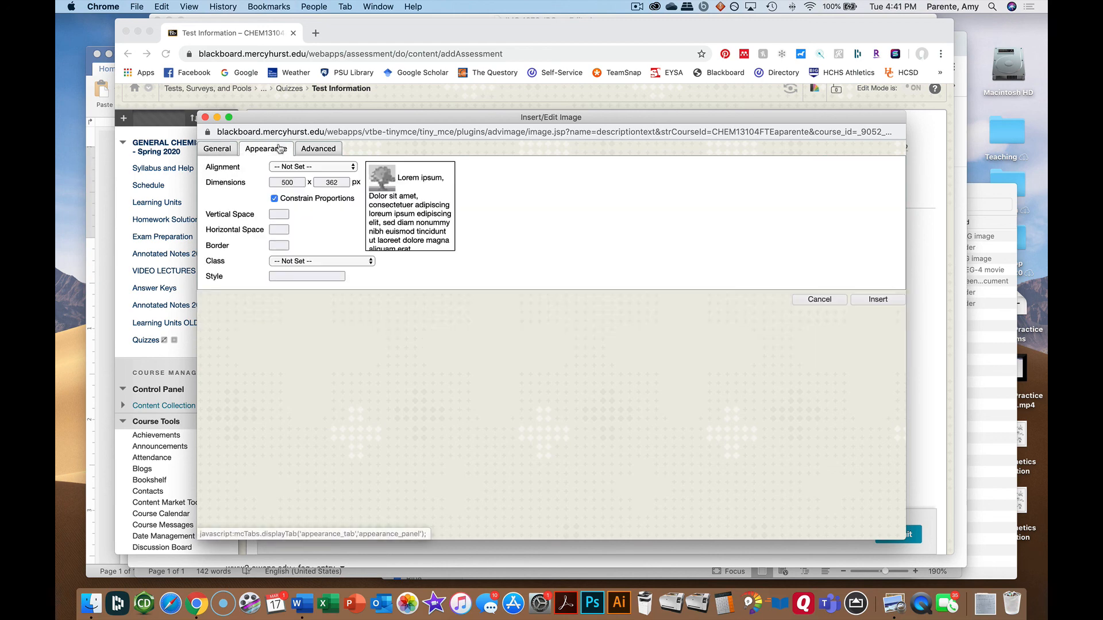
left_click(284, 182)
double_click(283, 182)
type("250")
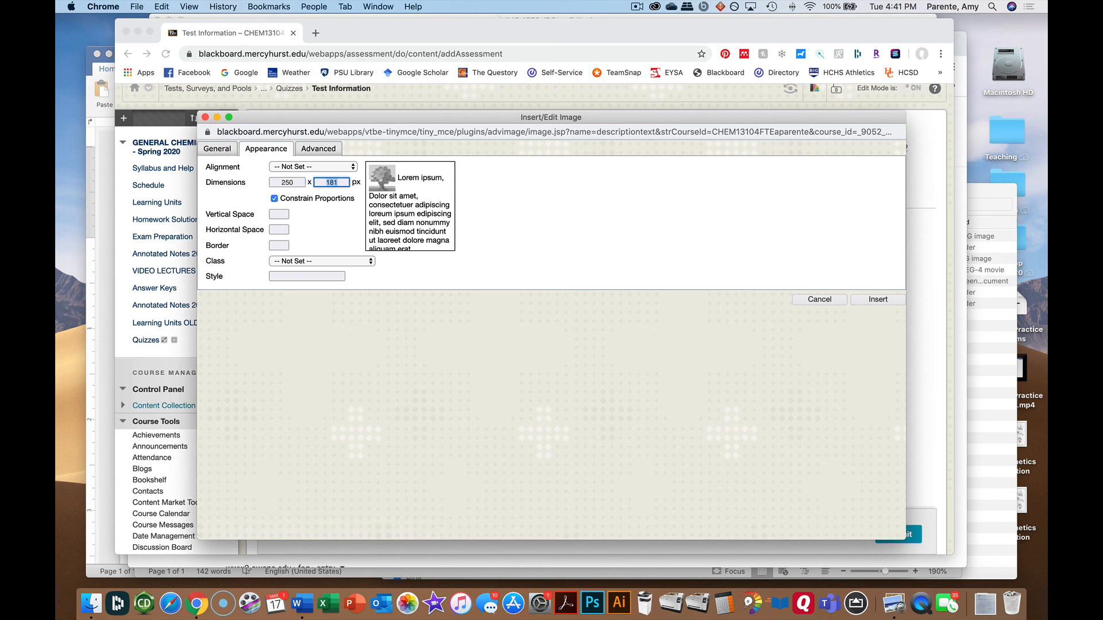
key("Tab")
left_click(217, 149)
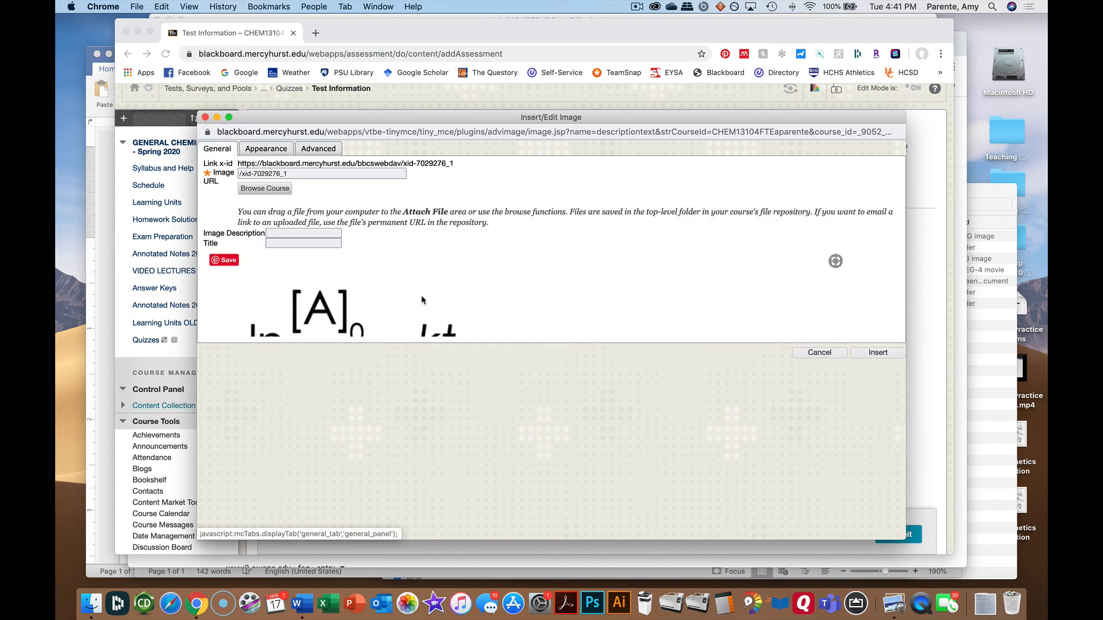
- Insert the kinetics image into the description without an image description, and submit the test information
left_click(878, 352)
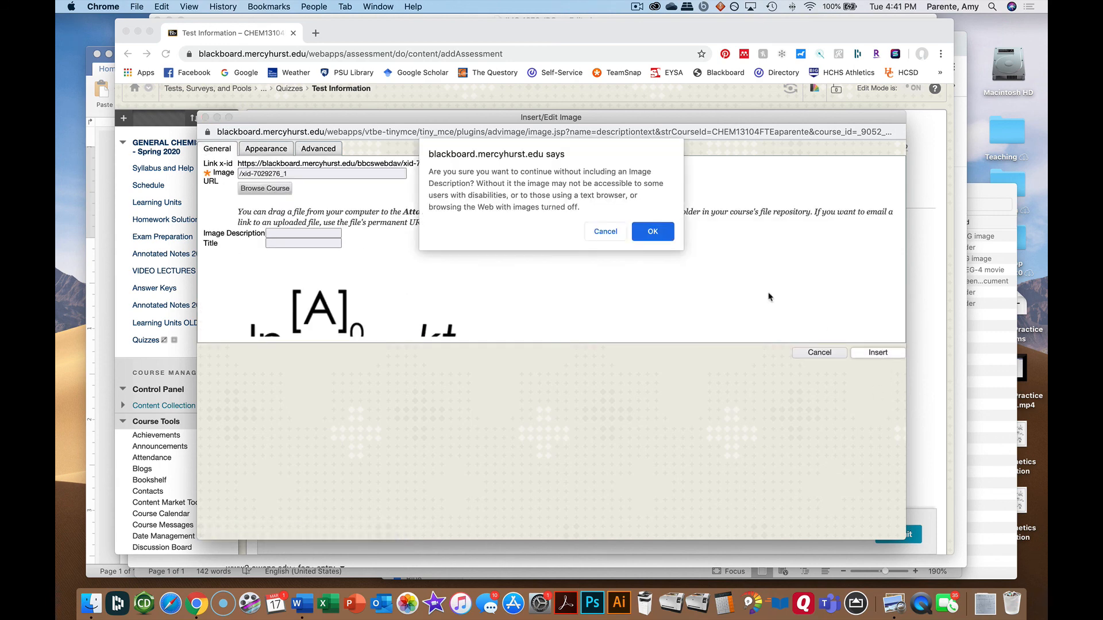
left_click(659, 236)
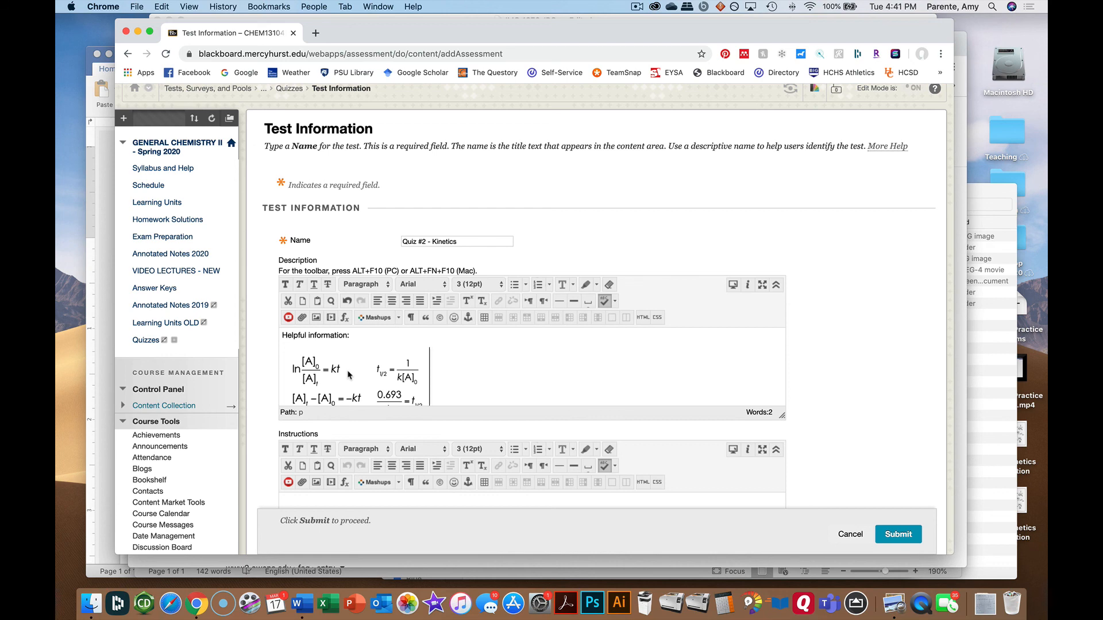
scroll(861, 430, "down", 5)
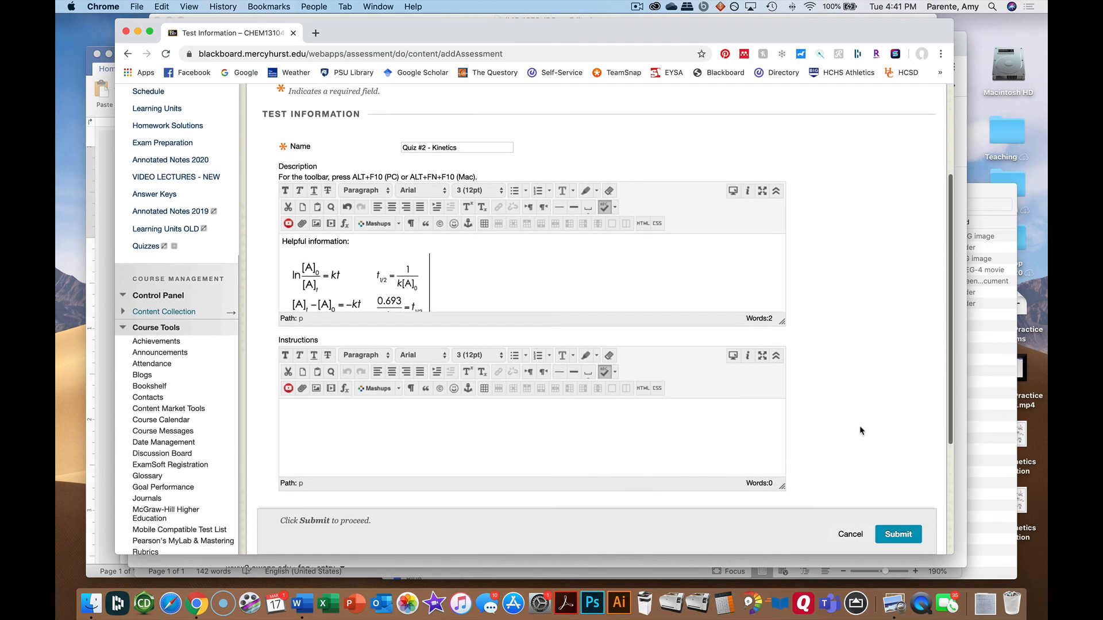
left_click(894, 449)
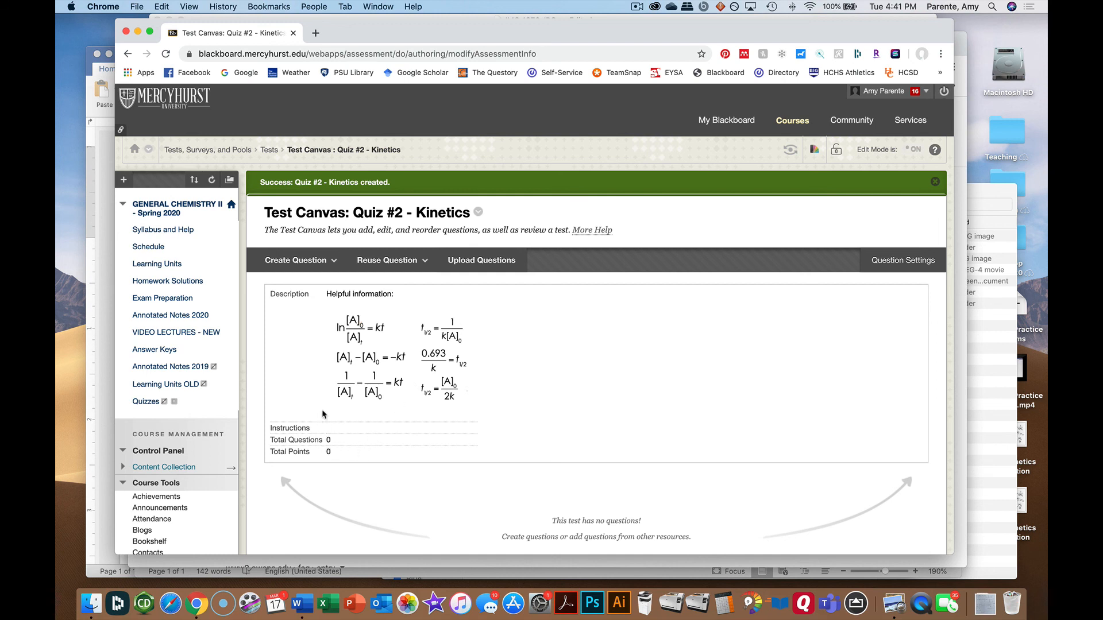
- Create a question set for the test from the Quiz #2 - Kinetics pool, containing Kinetics Question A
left_click(392, 260)
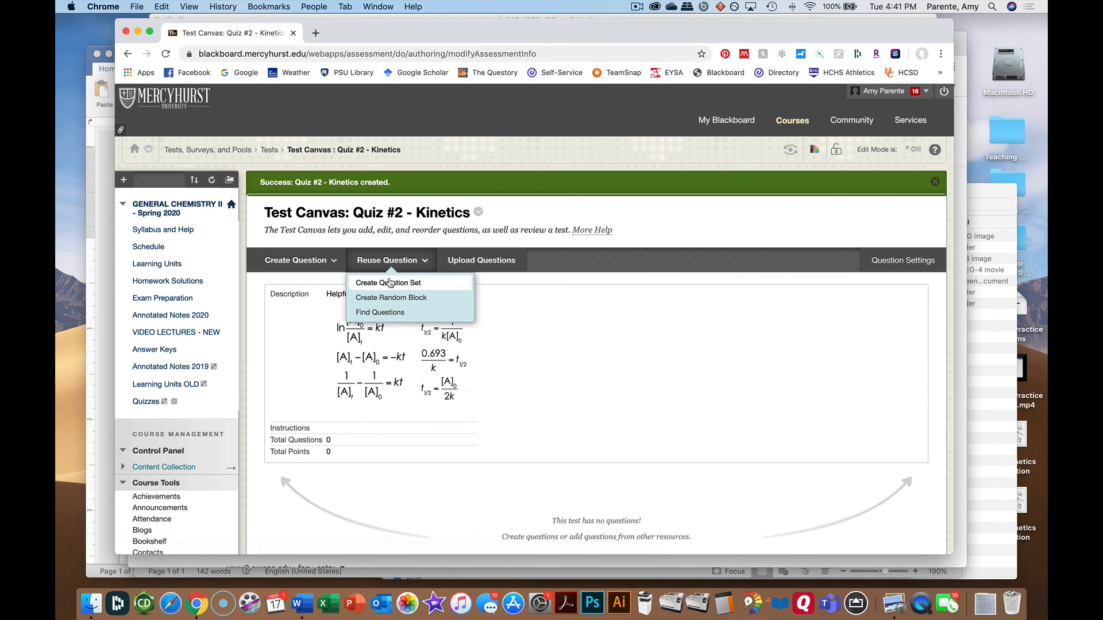
left_click(389, 282)
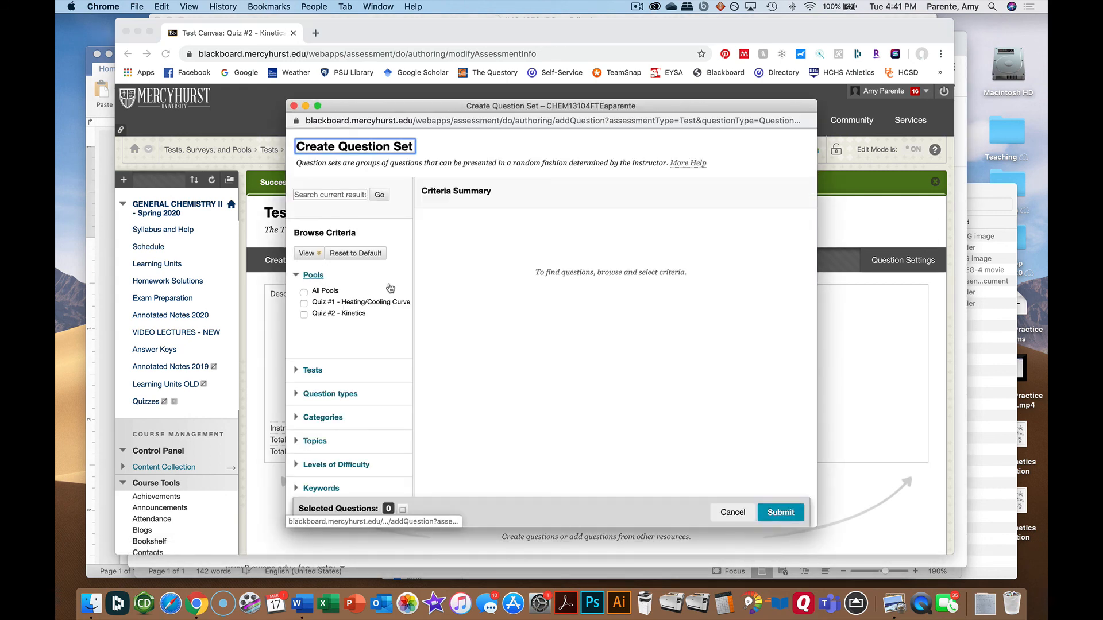
left_click(303, 314)
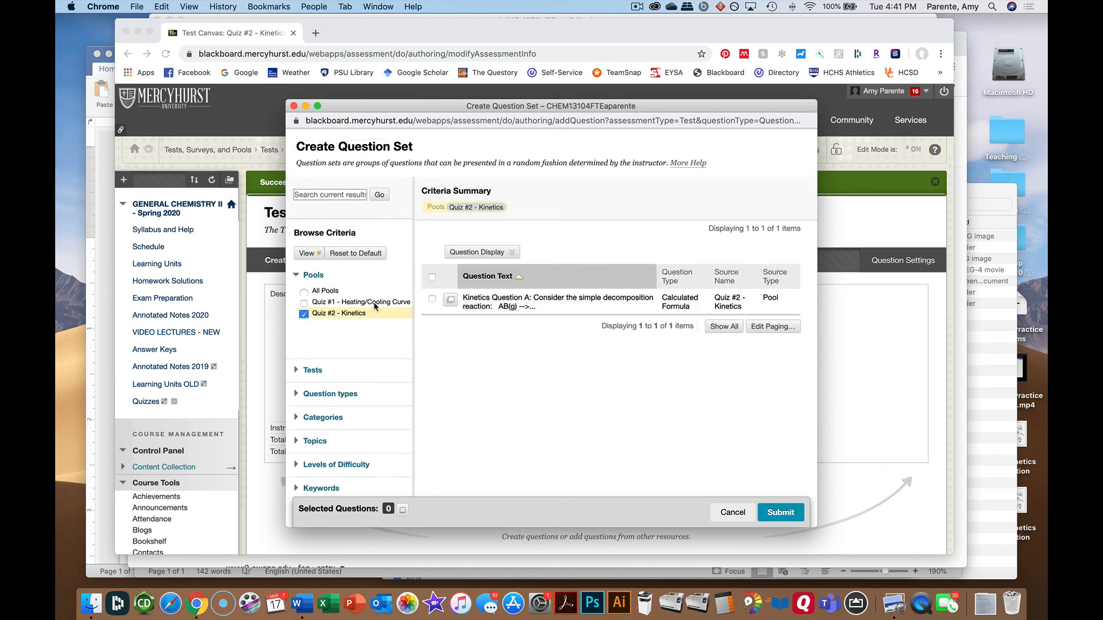
left_click(305, 304)
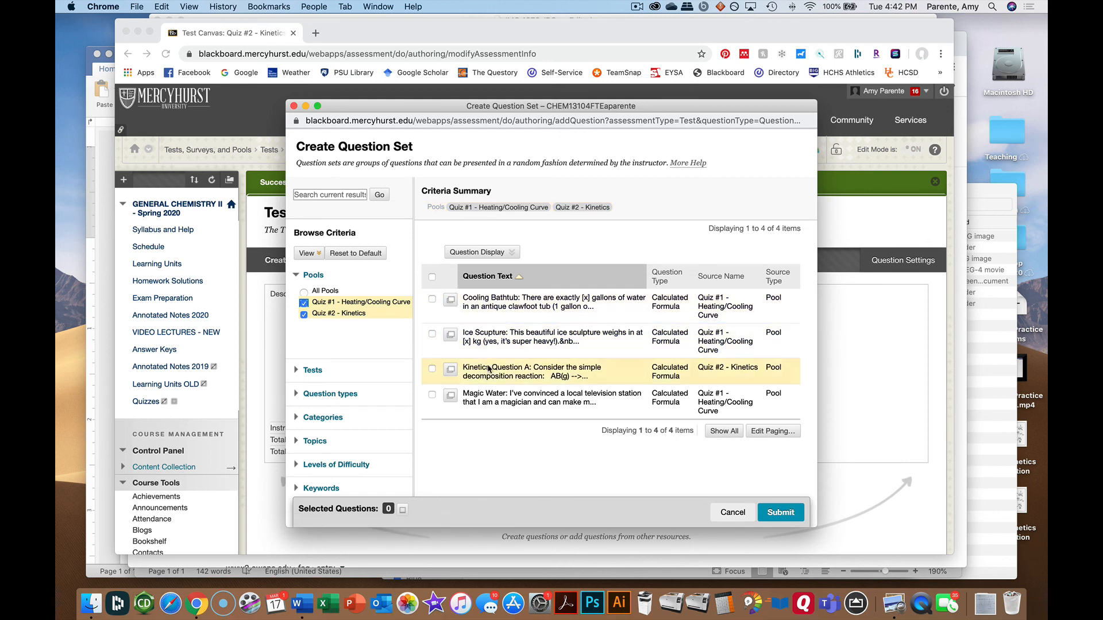
left_click(304, 303)
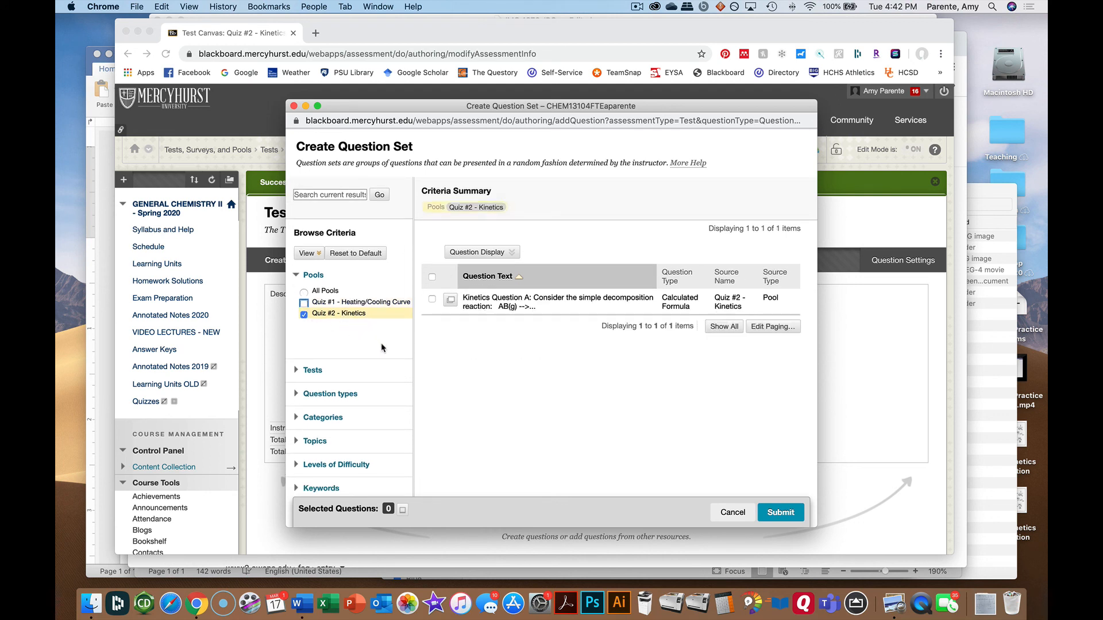
left_click(431, 299)
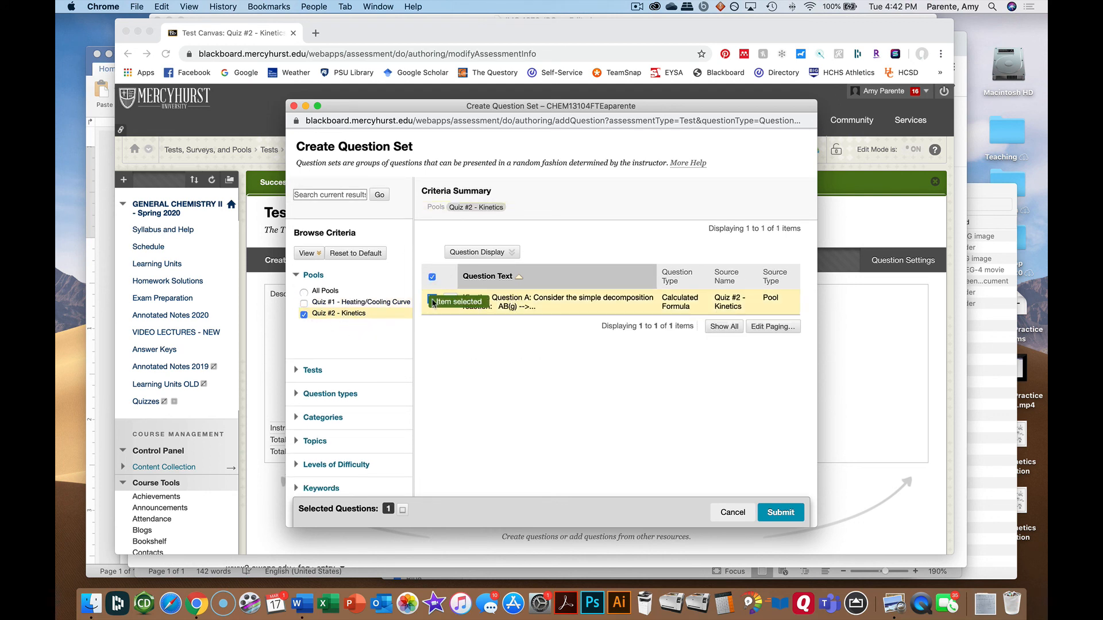
left_click(782, 512)
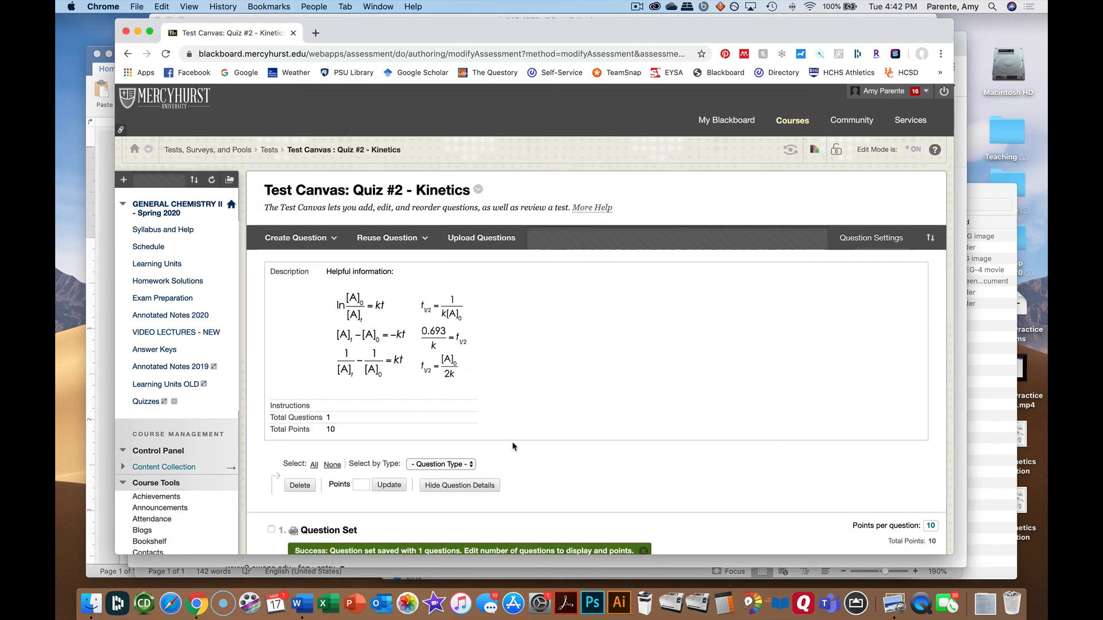
- Set the question set to 25 points per question and check which questions it contains
scroll(443, 434, "down", 5)
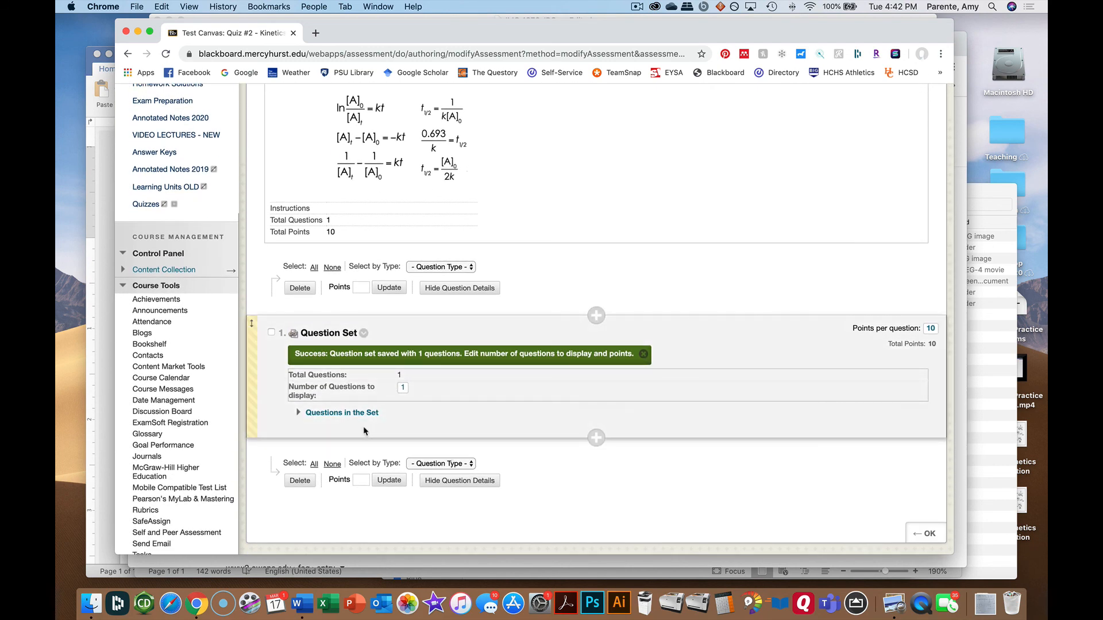
left_click(930, 330)
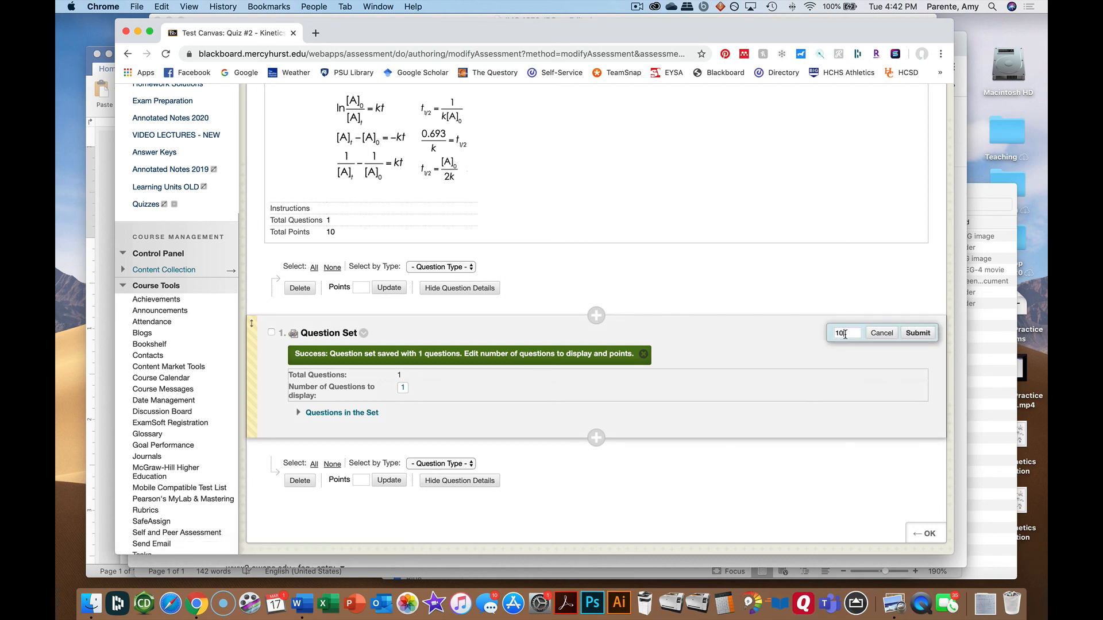
key("Return")
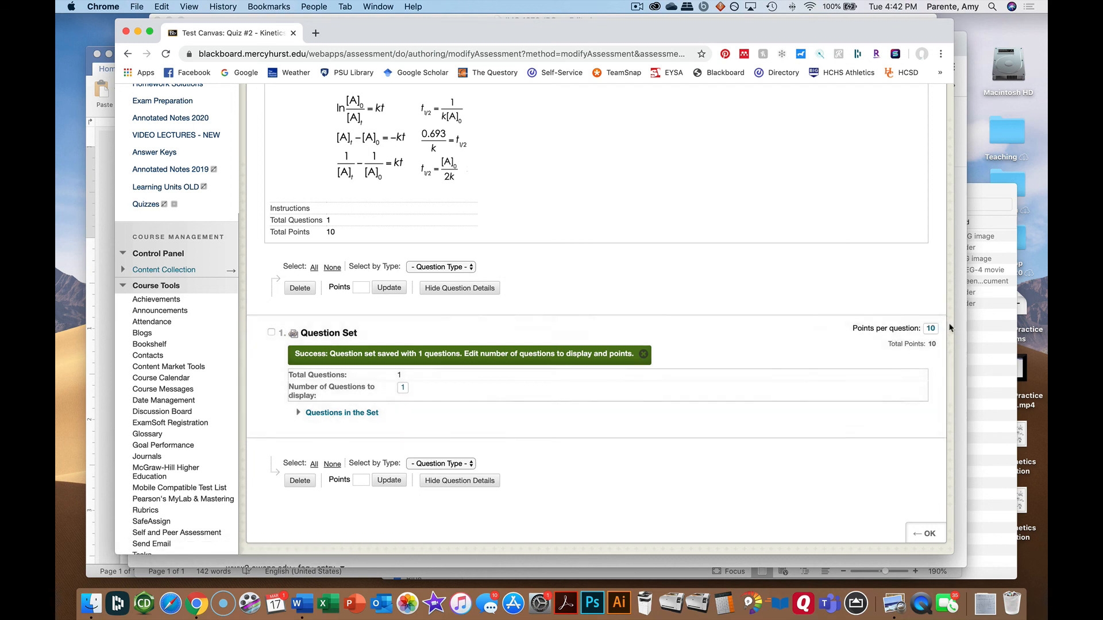
left_click(932, 330)
type("25")
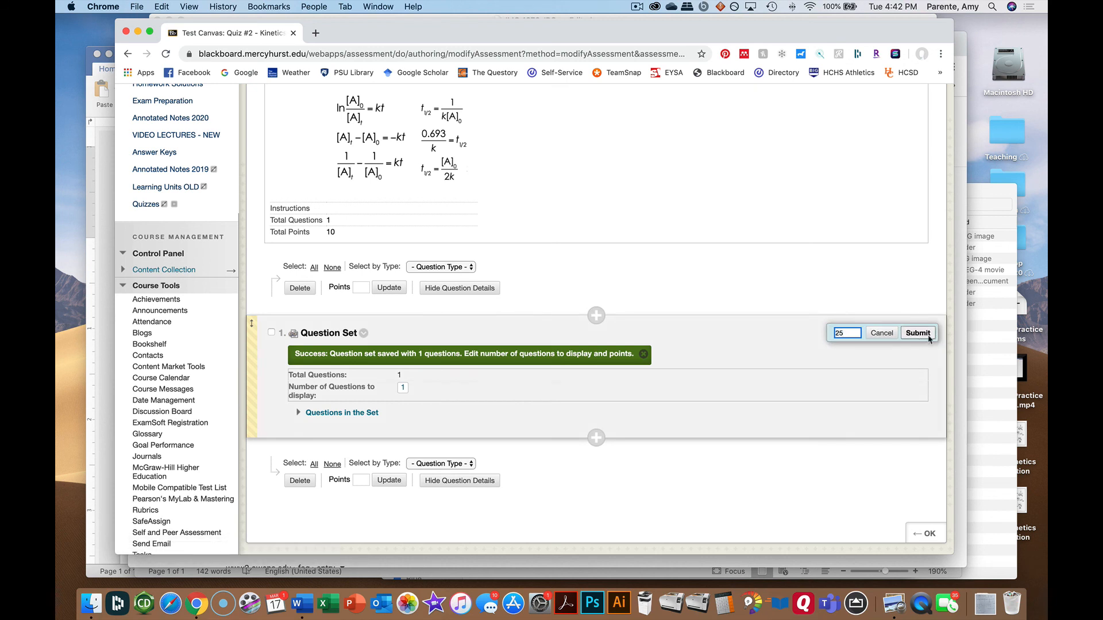
left_click(928, 338)
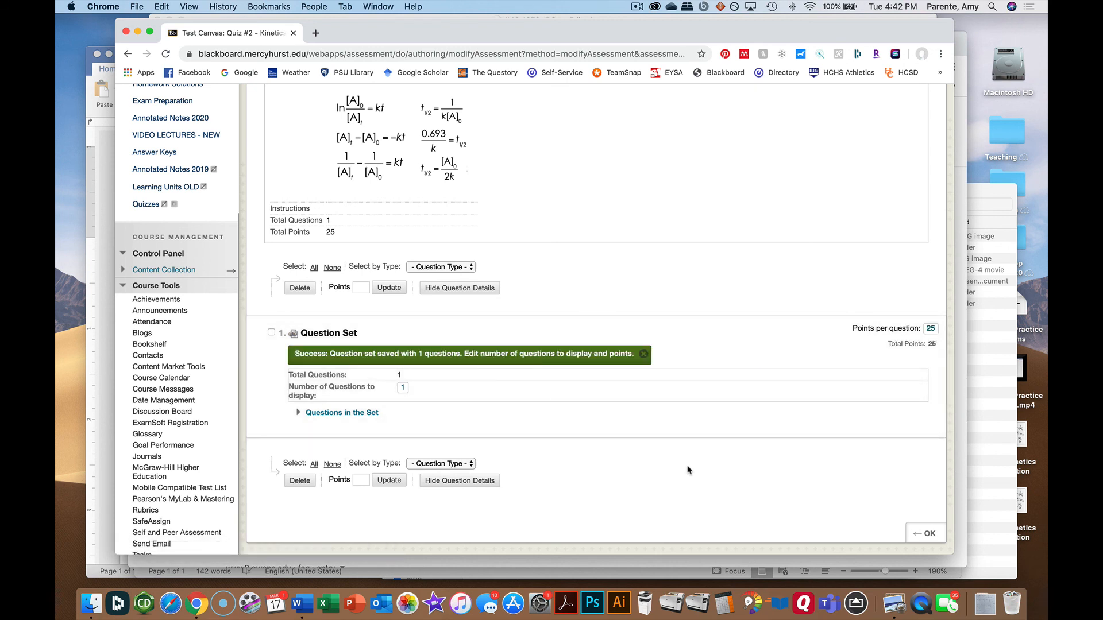
scroll(684, 465, "down", 3)
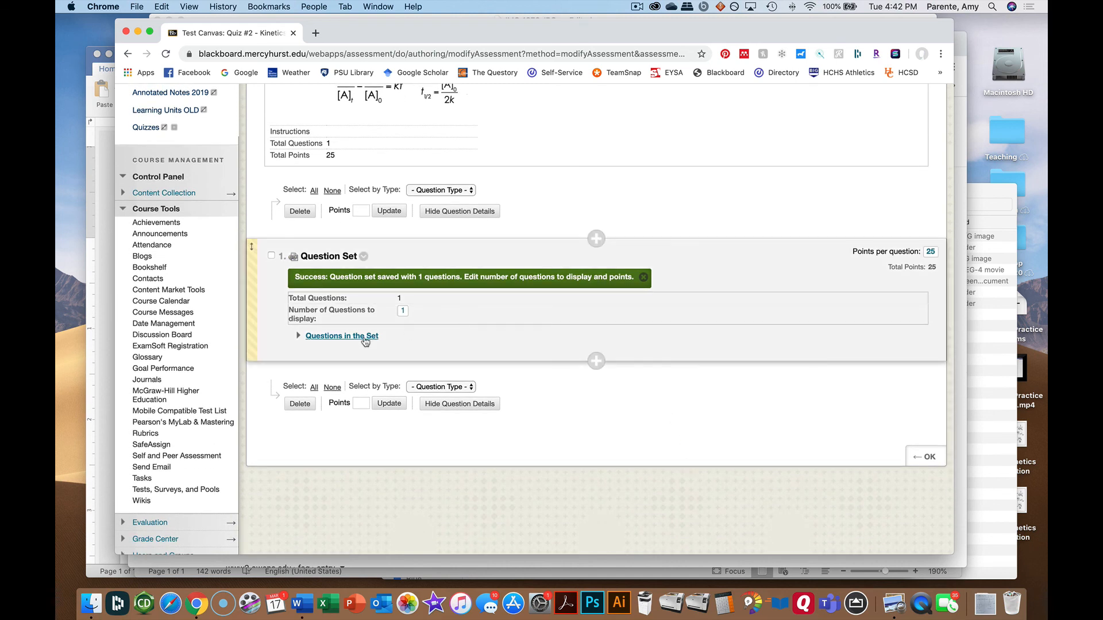
left_click(299, 336)
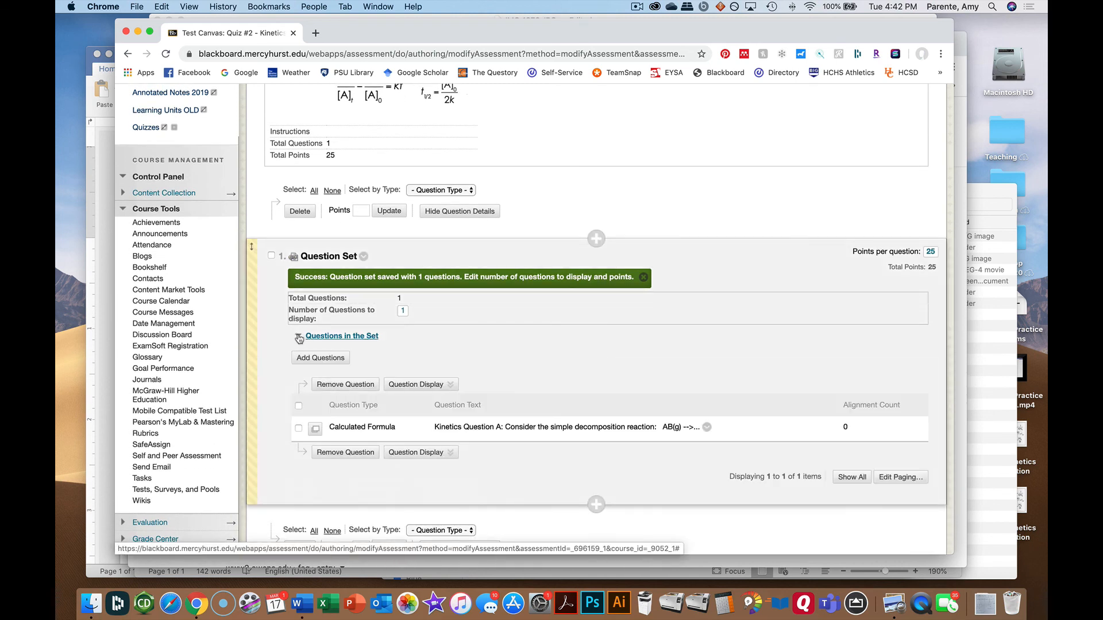
left_click(299, 338)
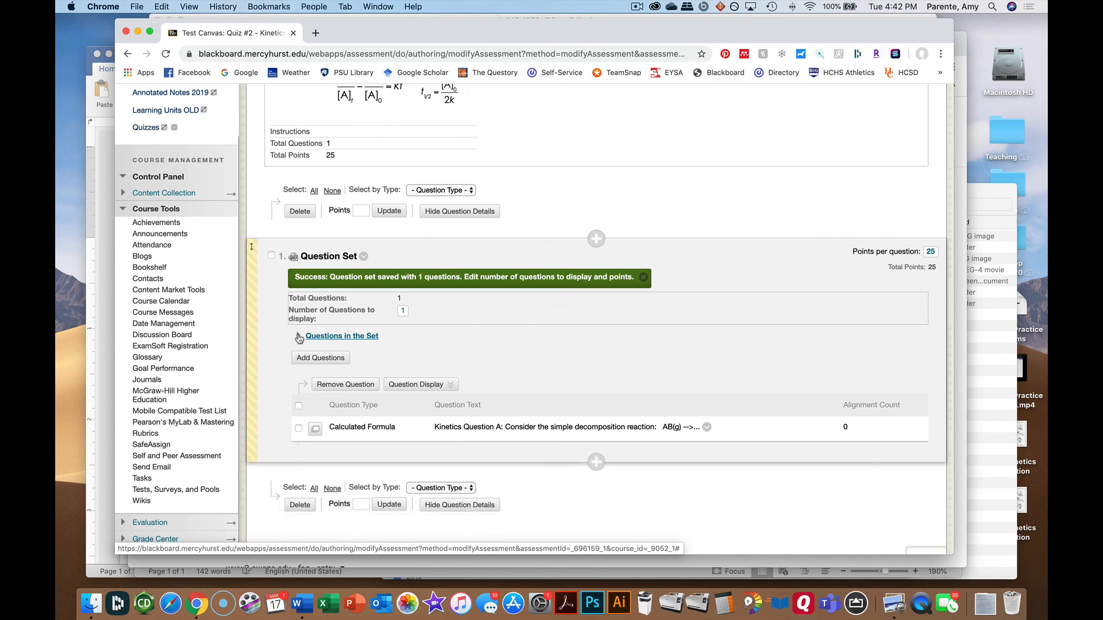
- Finish the test canvas and add the last-listed existing test, Quiz #2 - Kinetics, to the Quizzes area
left_click(924, 458)
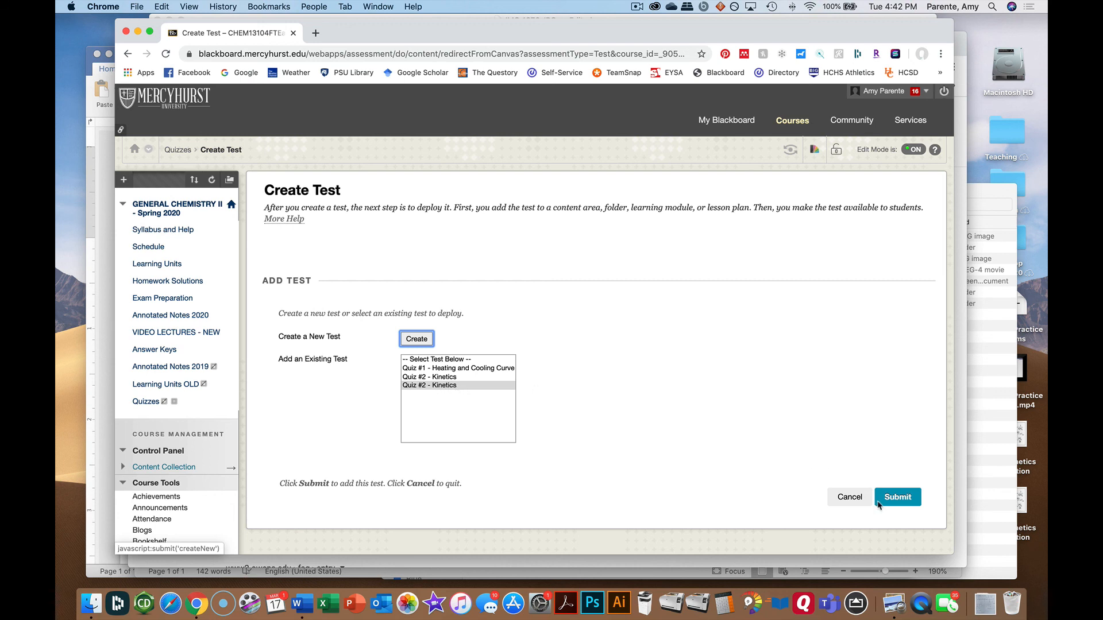
left_click(448, 384)
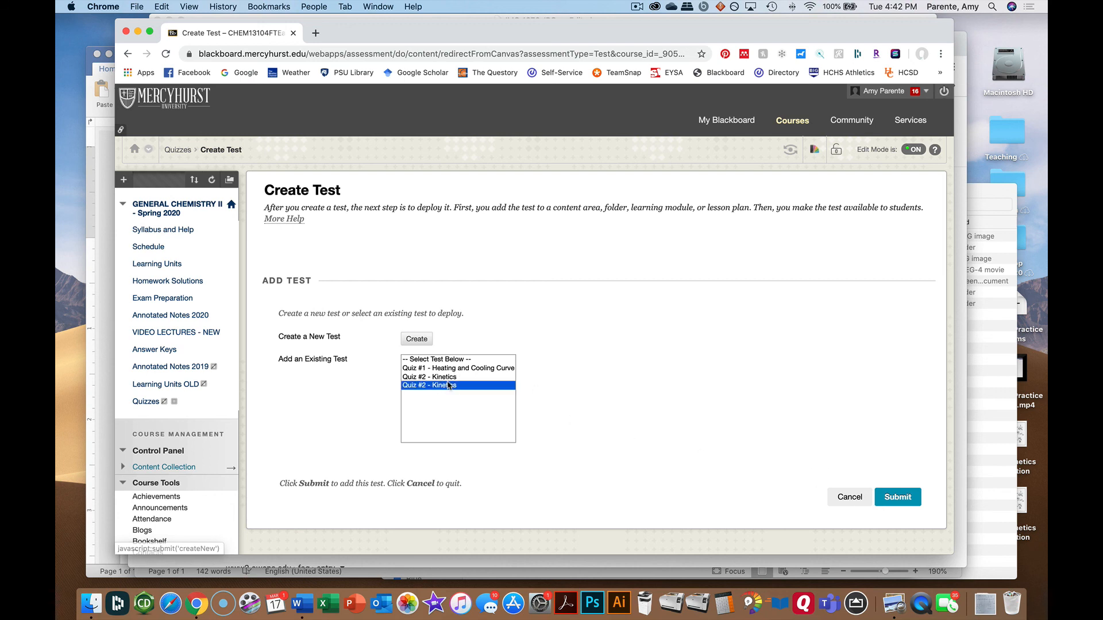
left_click(895, 499)
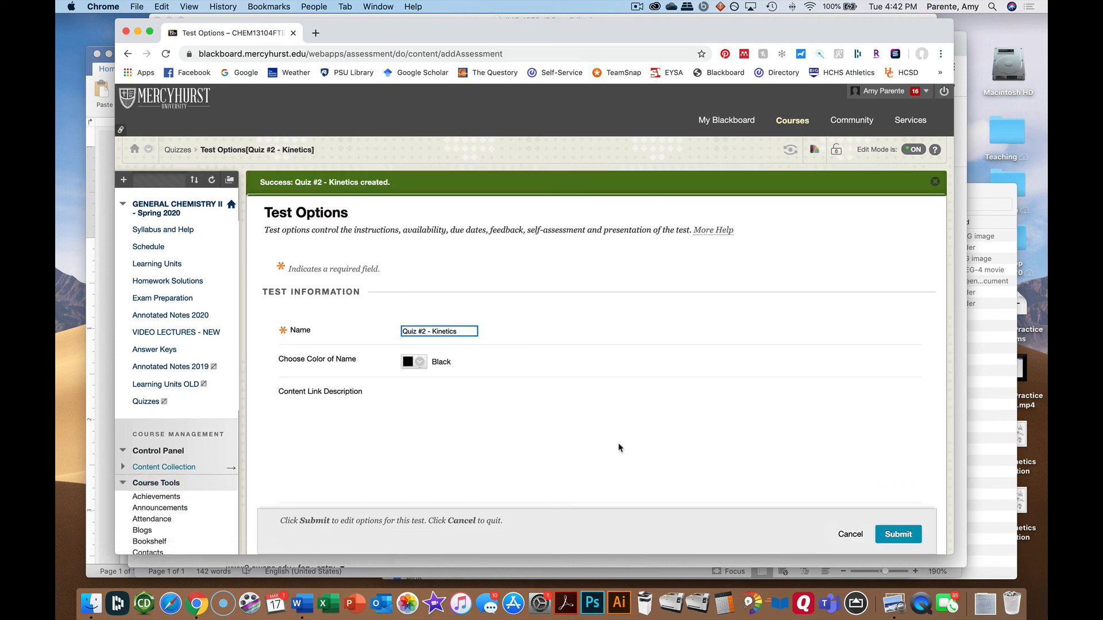
- Make the test open in a new window and allow multiple attempts with no limit on their number
scroll(844, 443, "down", 10)
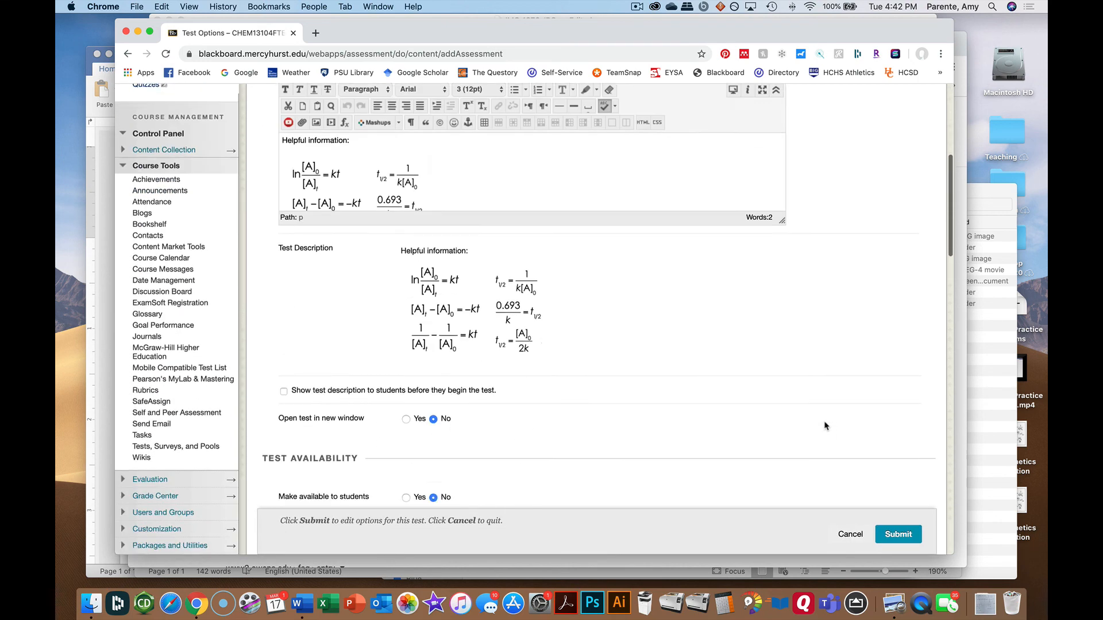
scroll(824, 426, "down", 10)
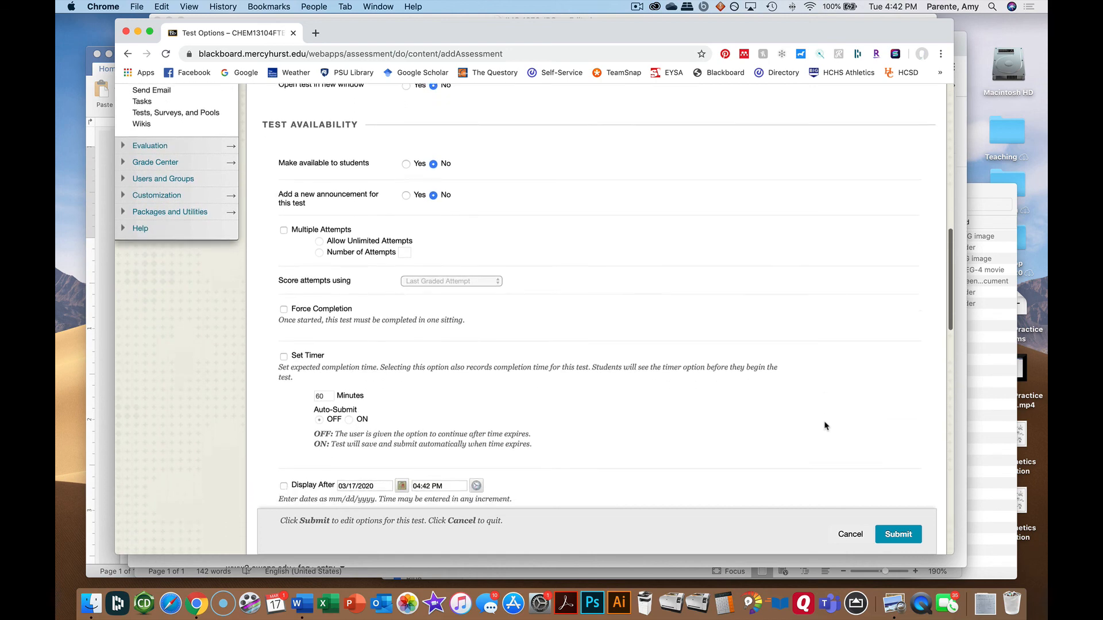
scroll(824, 426, "down", 6)
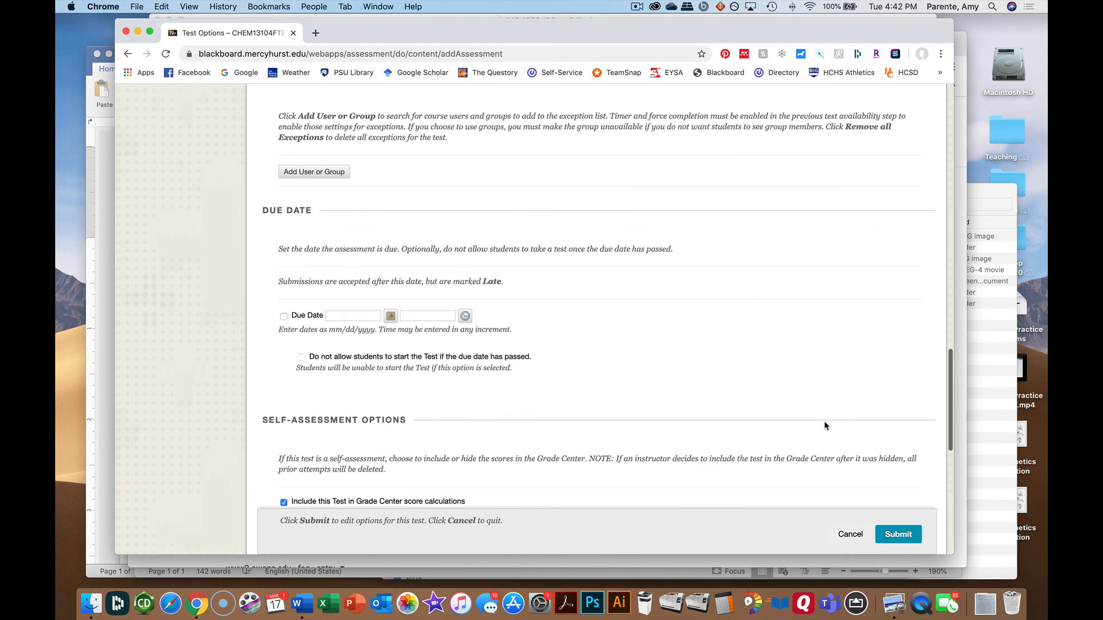
scroll(824, 426, "up", 8)
scroll(824, 426, "up", 10)
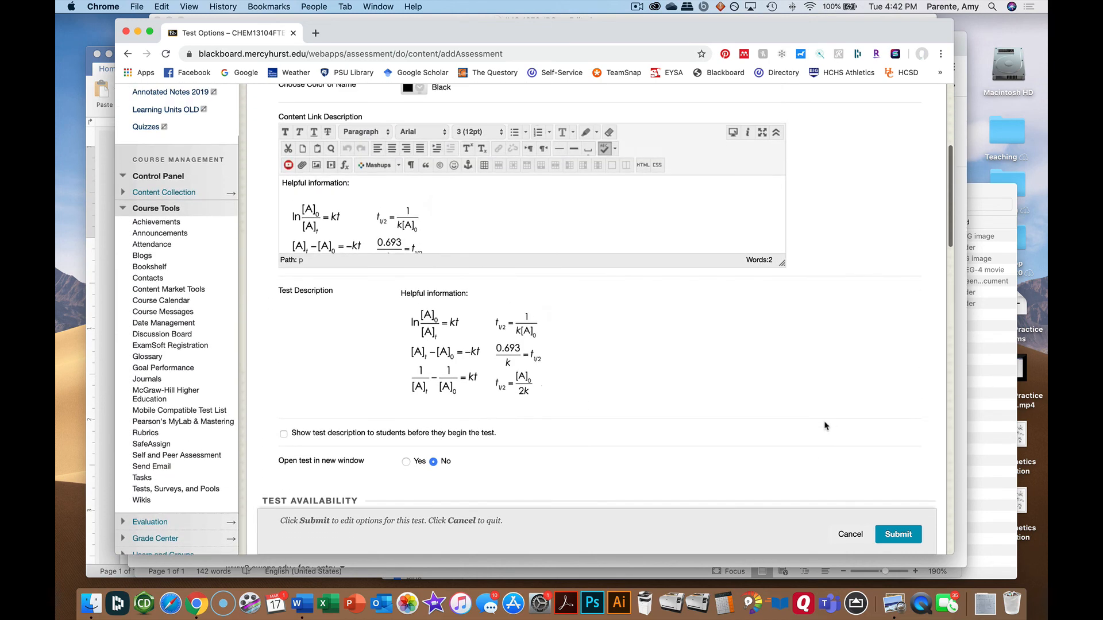
scroll(824, 426, "down", 3)
left_click(406, 377)
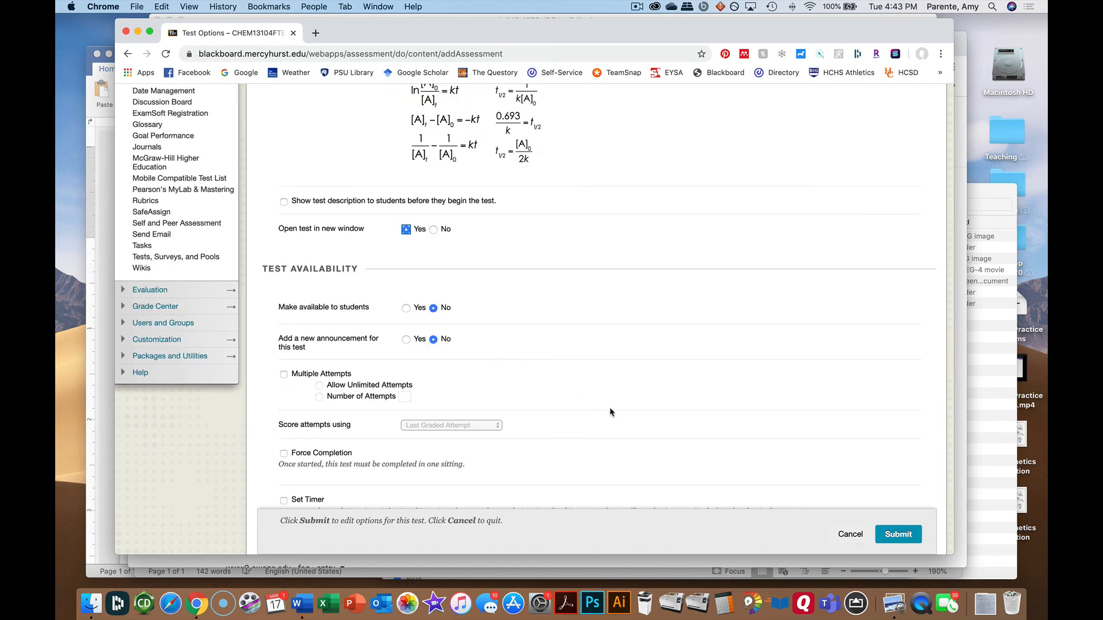
left_click(283, 375)
- Enable the test timer with a limit of 15 minutes, keeping auto-submit off
scroll(620, 444, "down", 4)
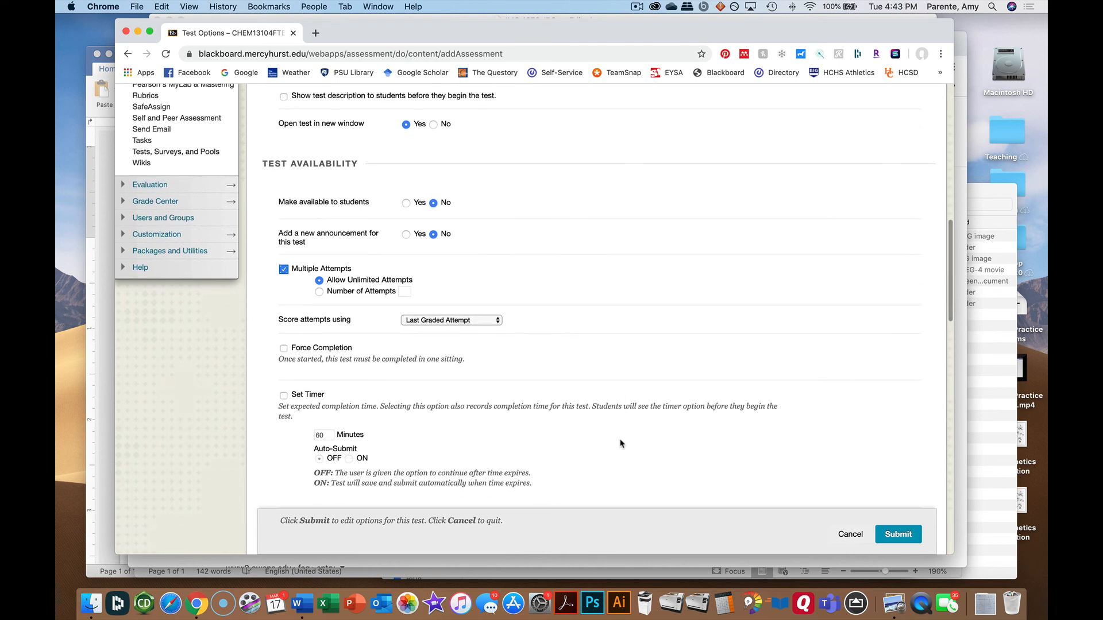
scroll(621, 443, "down", 2)
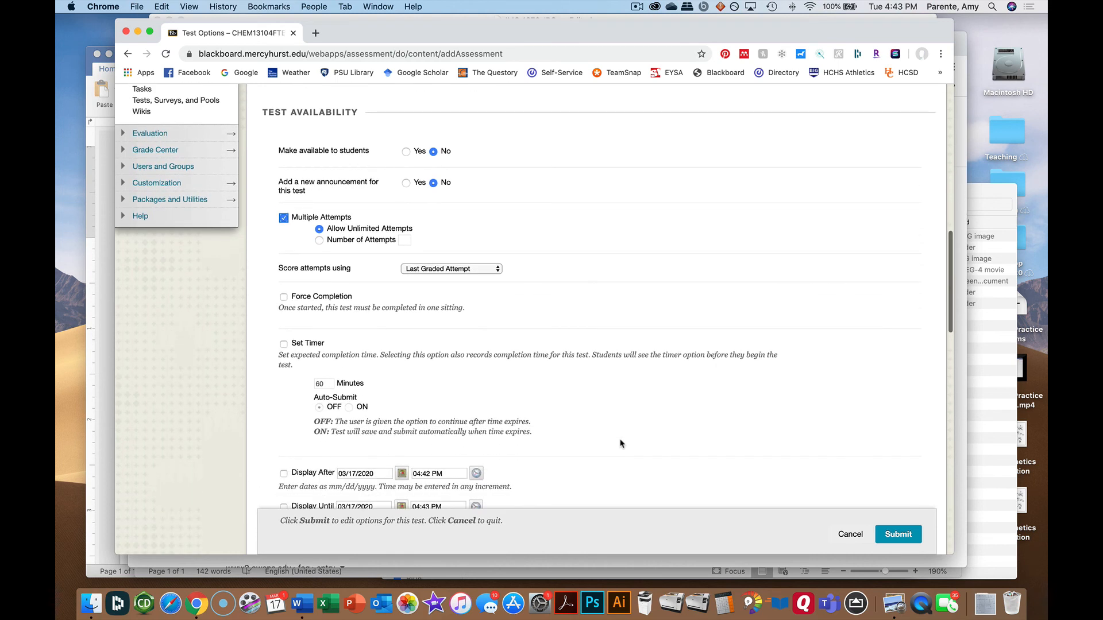
left_click(284, 345)
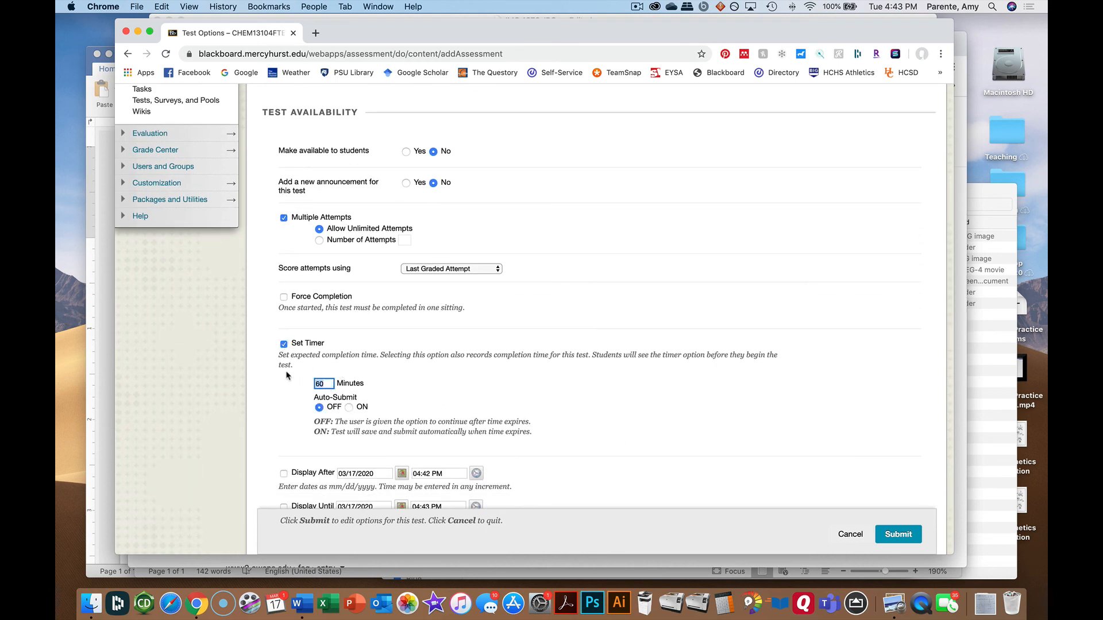
type("15")
left_click(760, 432)
- Show students all answers, correct answers and their submitted answers after submission, and review the test presentation options
scroll(738, 431, "down", 5)
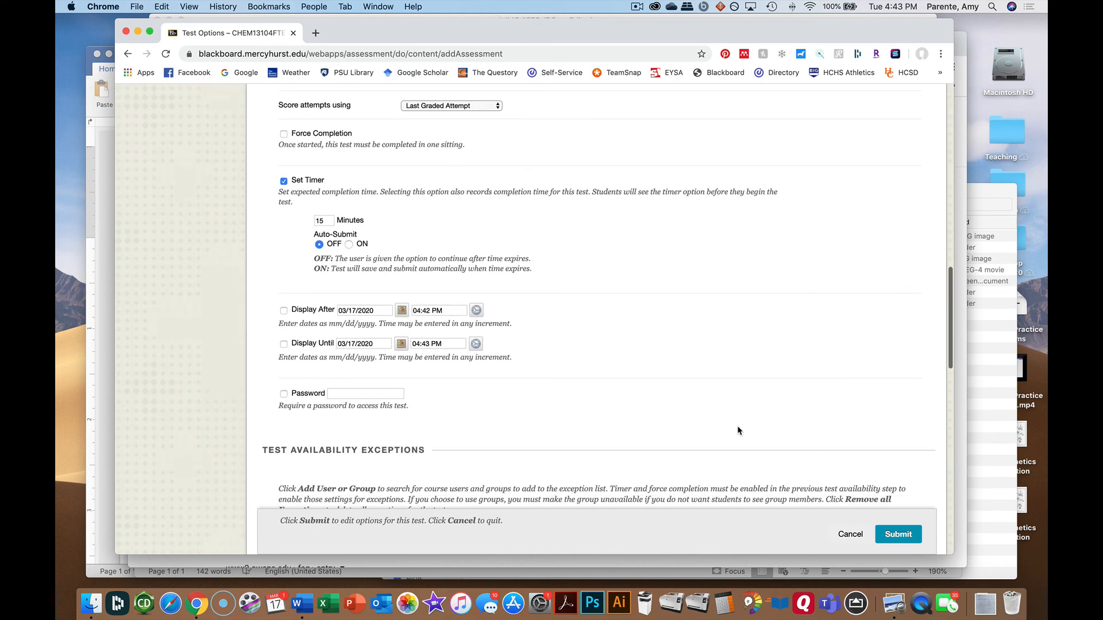
scroll(738, 430, "down", 5)
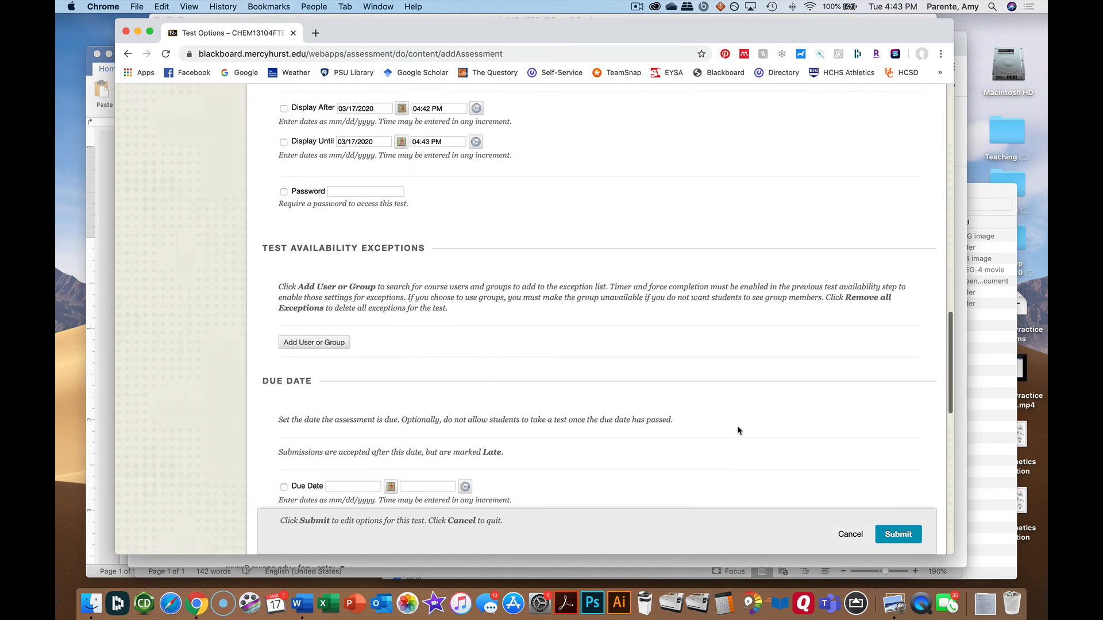
scroll(738, 430, "down", 3)
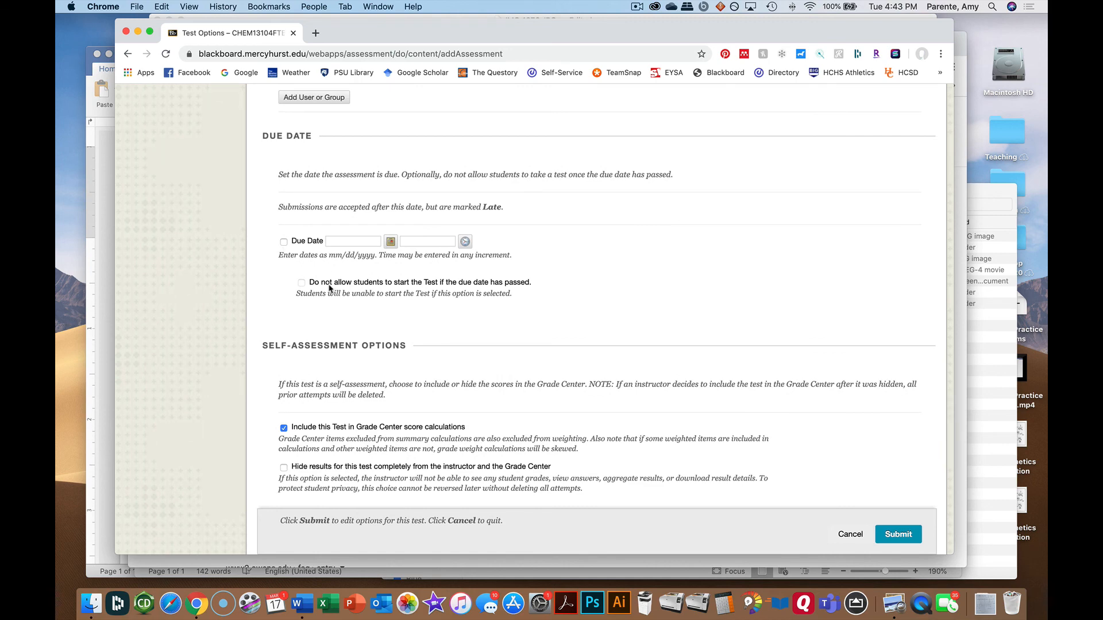
scroll(748, 450, "down", 4)
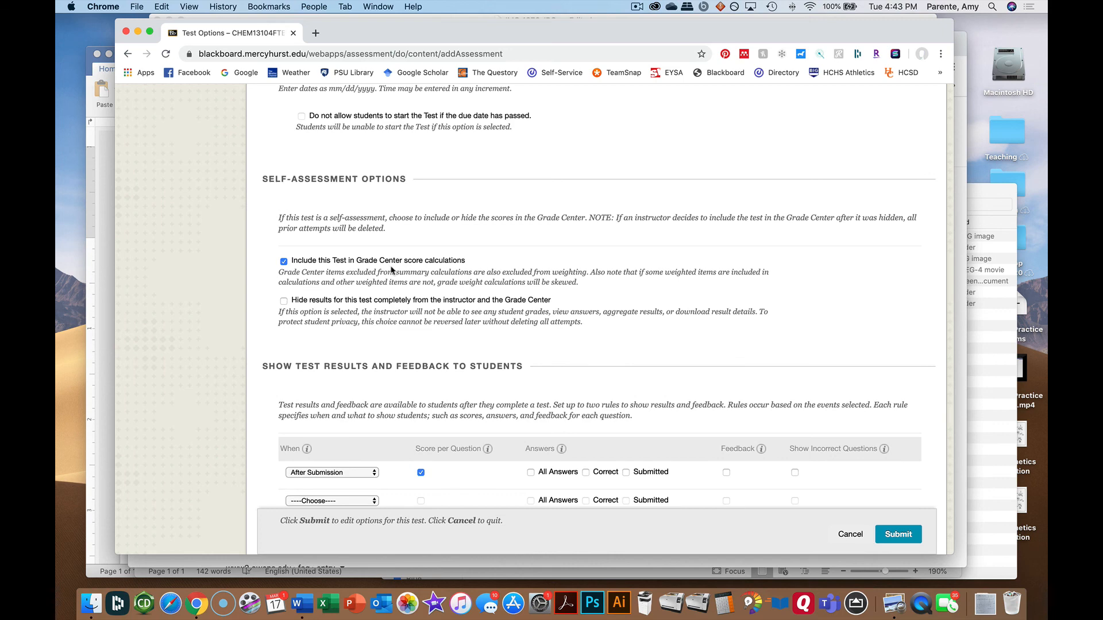
scroll(537, 391, "down", 3)
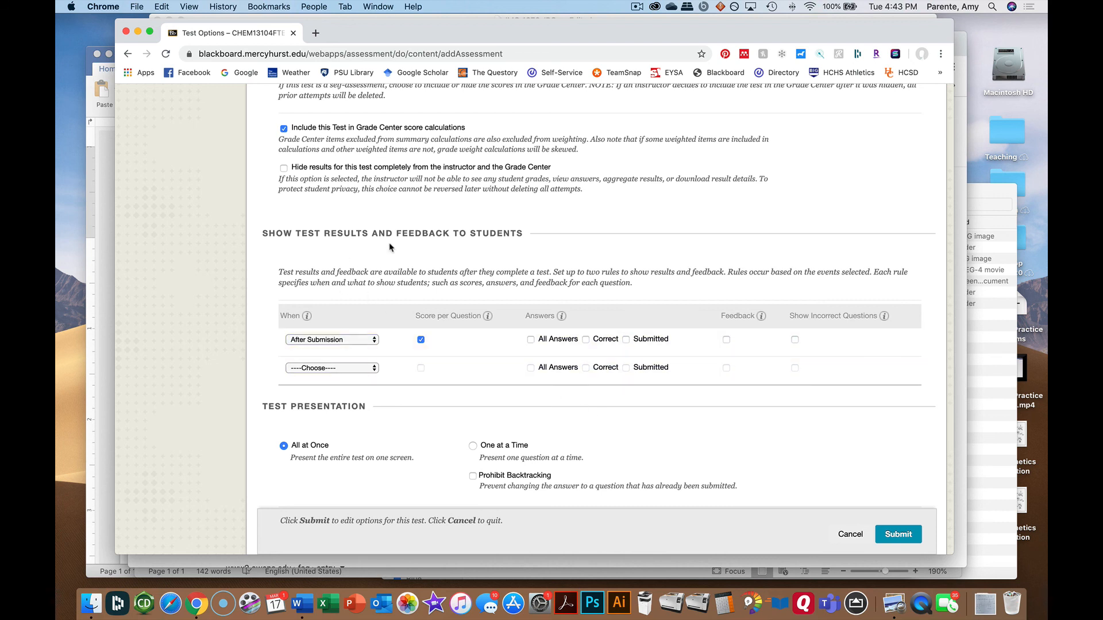
left_click(531, 340)
left_click(586, 340)
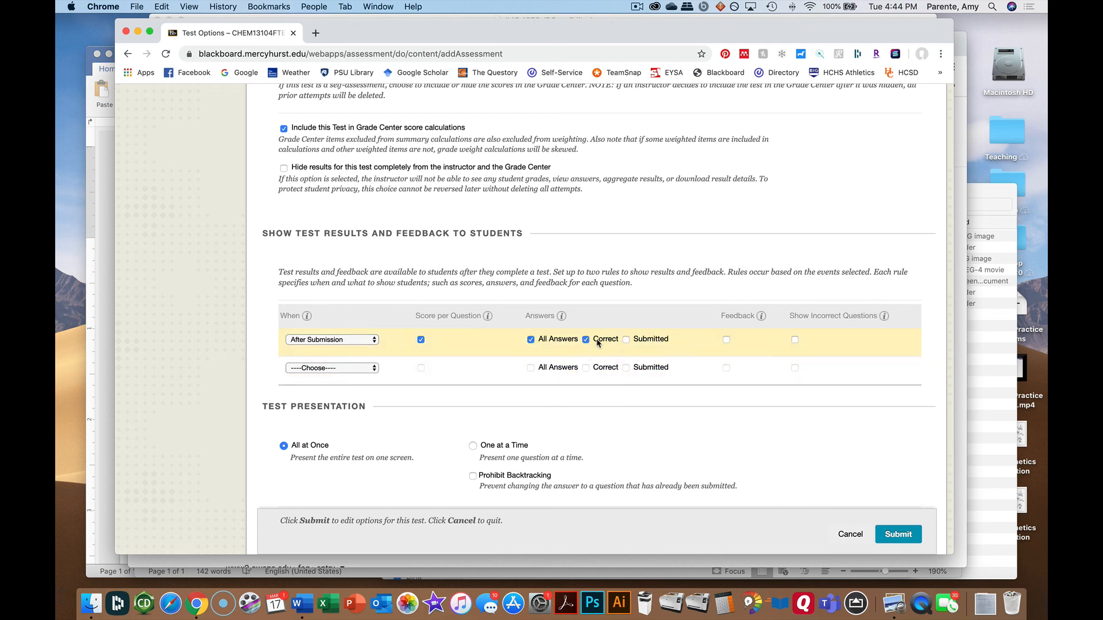
left_click(627, 340)
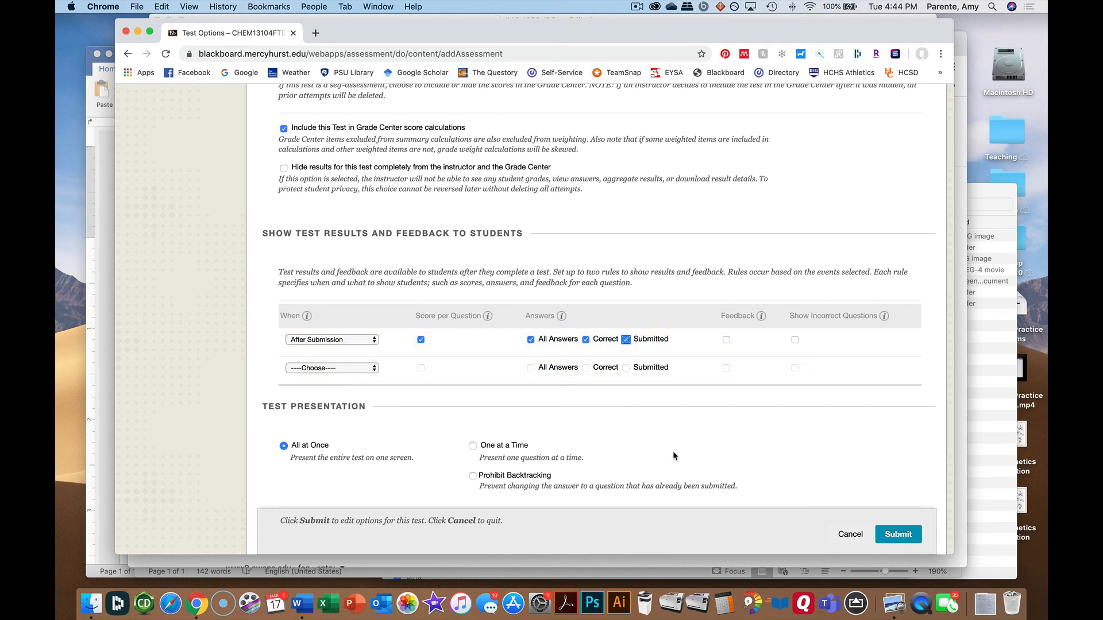
scroll(735, 450, "down", 3)
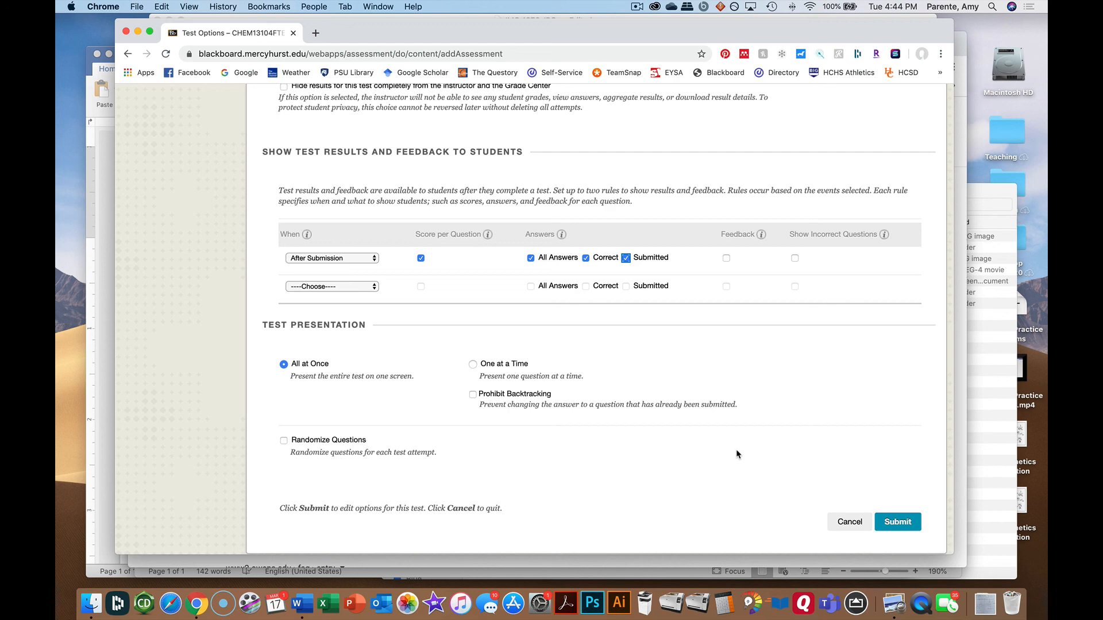
scroll(736, 449, "down", 1)
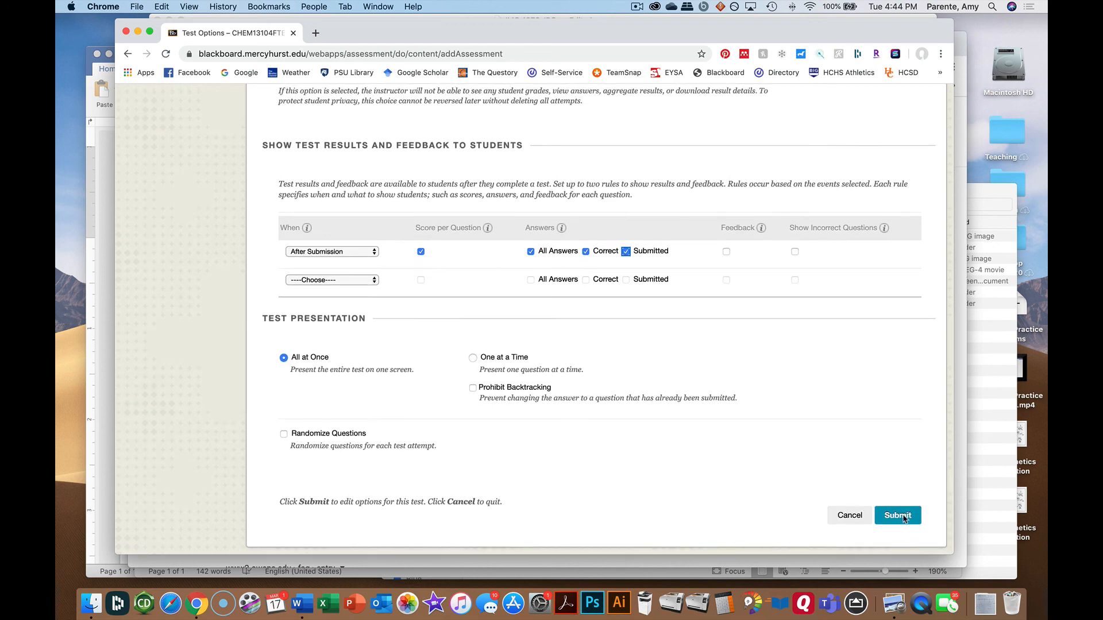
- Submit the test options and begin a preview attempt of Quiz #2 - Kinetics
left_click(903, 517)
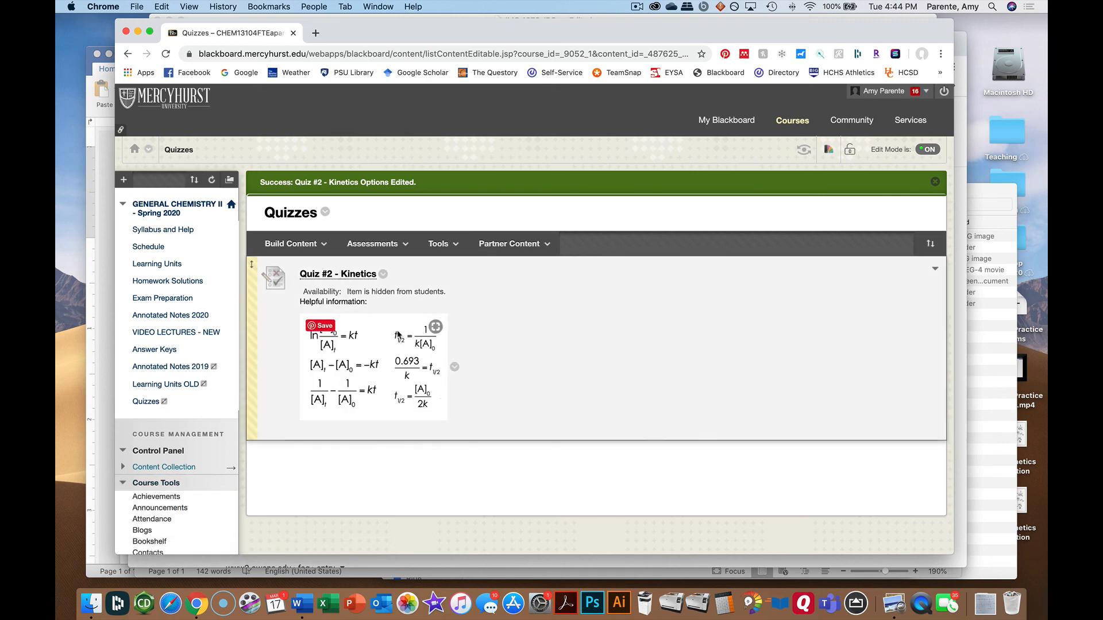
left_click(350, 276)
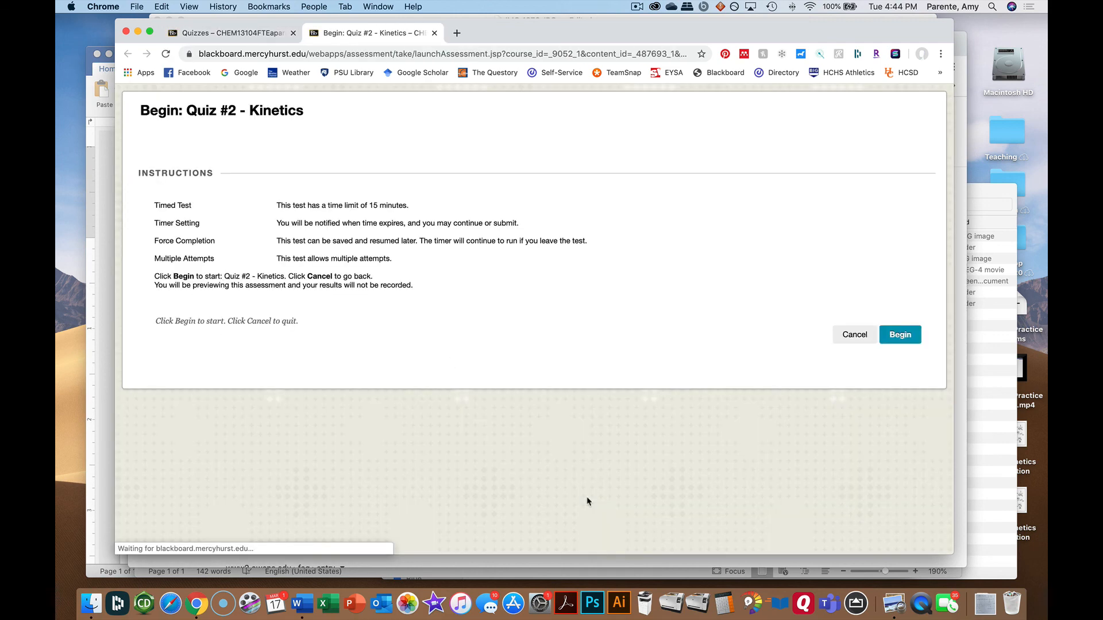
left_click(901, 336)
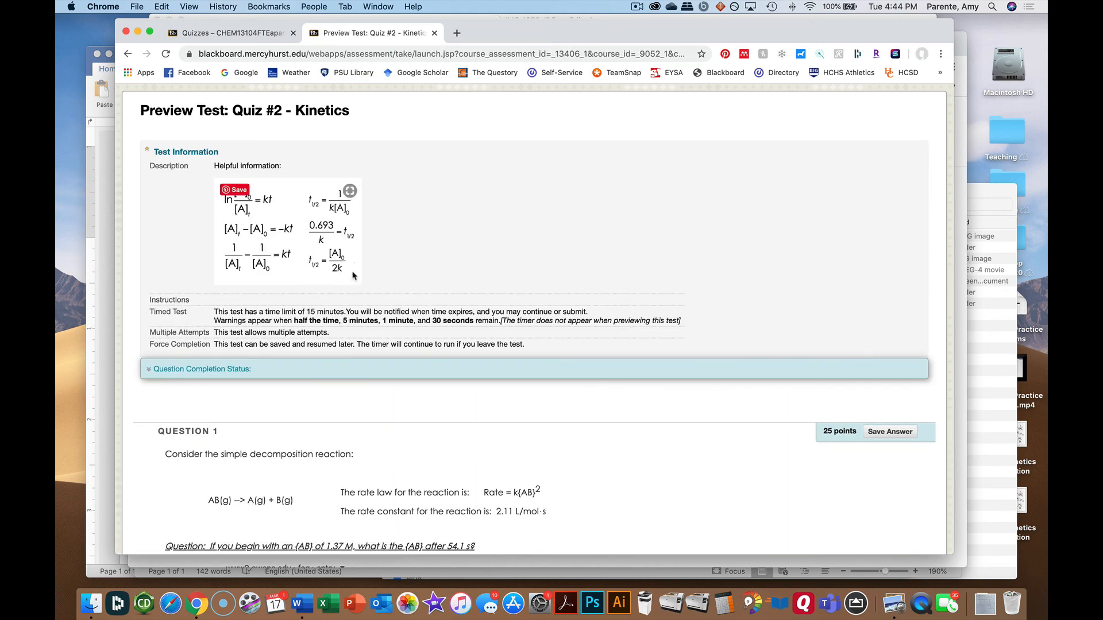
- Answer Question 1 with 0.874 M, then save and submit the preview attempt
scroll(556, 479, "down", 4)
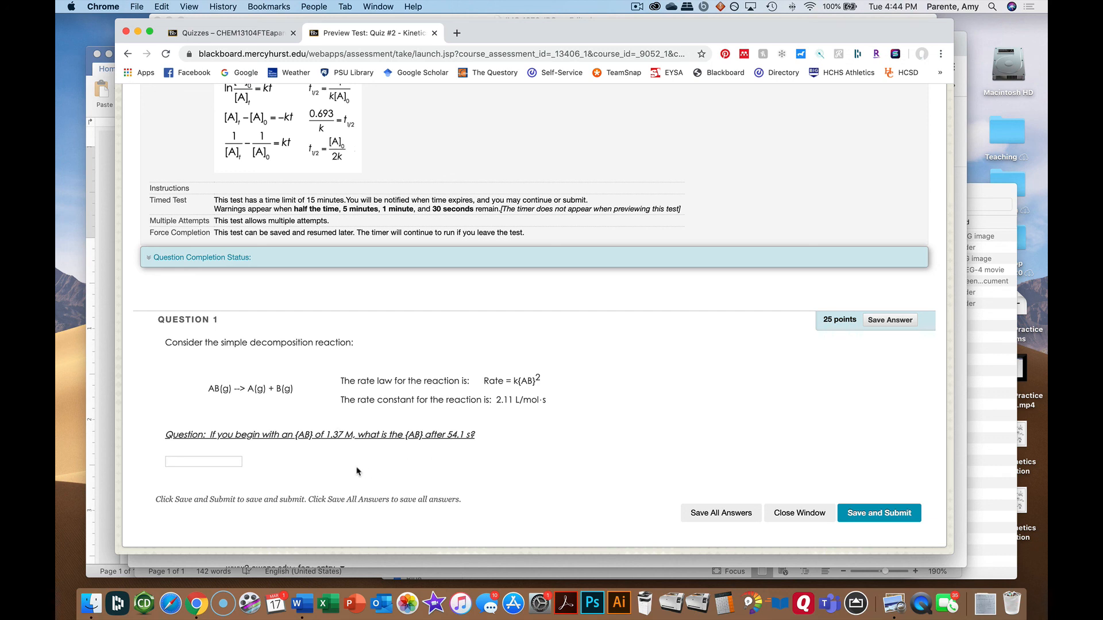
left_click(210, 460)
type("0.874 M")
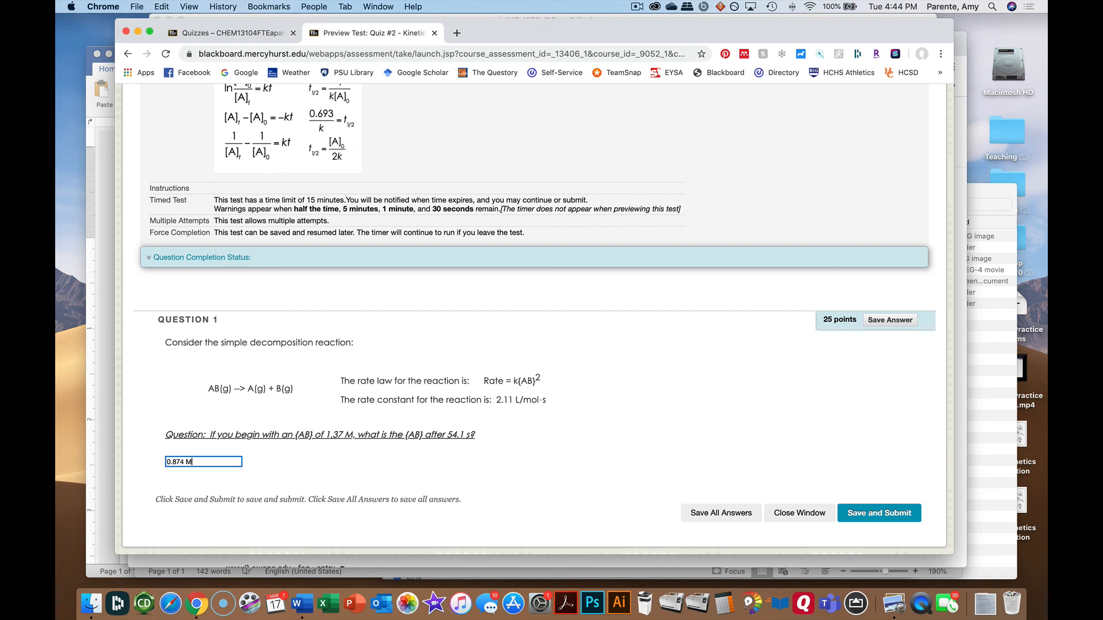
left_click(866, 519)
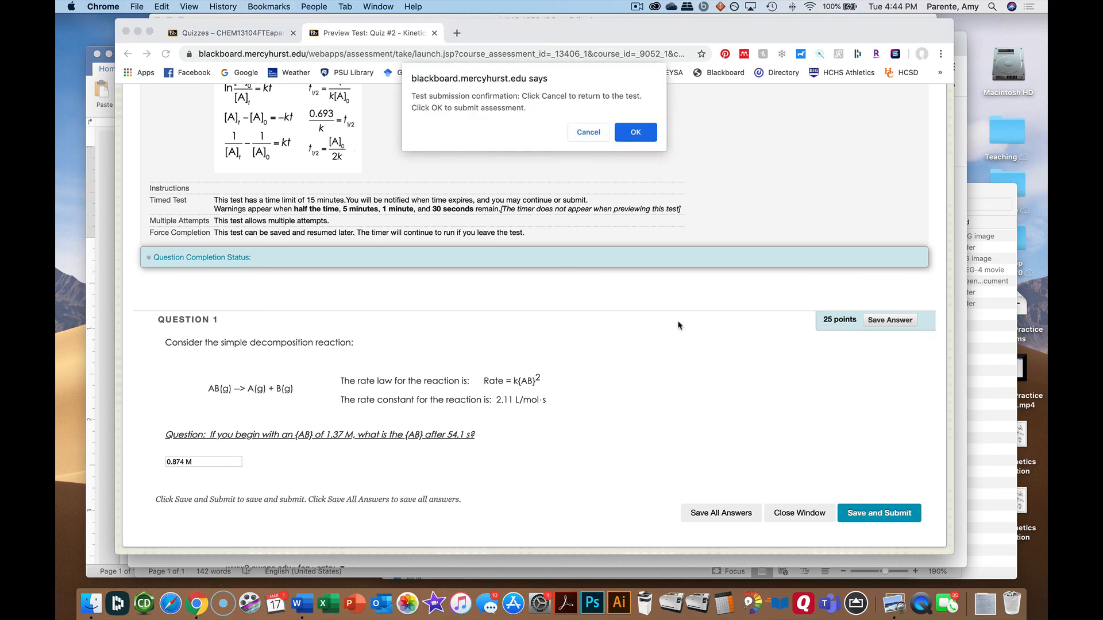
left_click(636, 132)
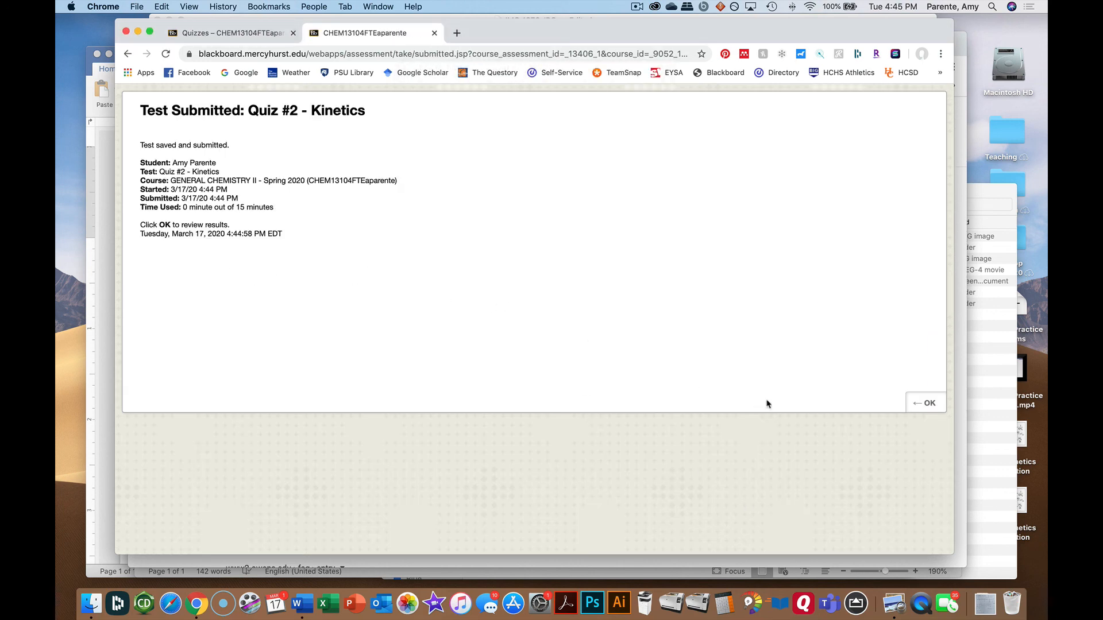
- Review the submitted attempt's score, selected answer and correct answer, and return to the Quizzes area
left_click(923, 403)
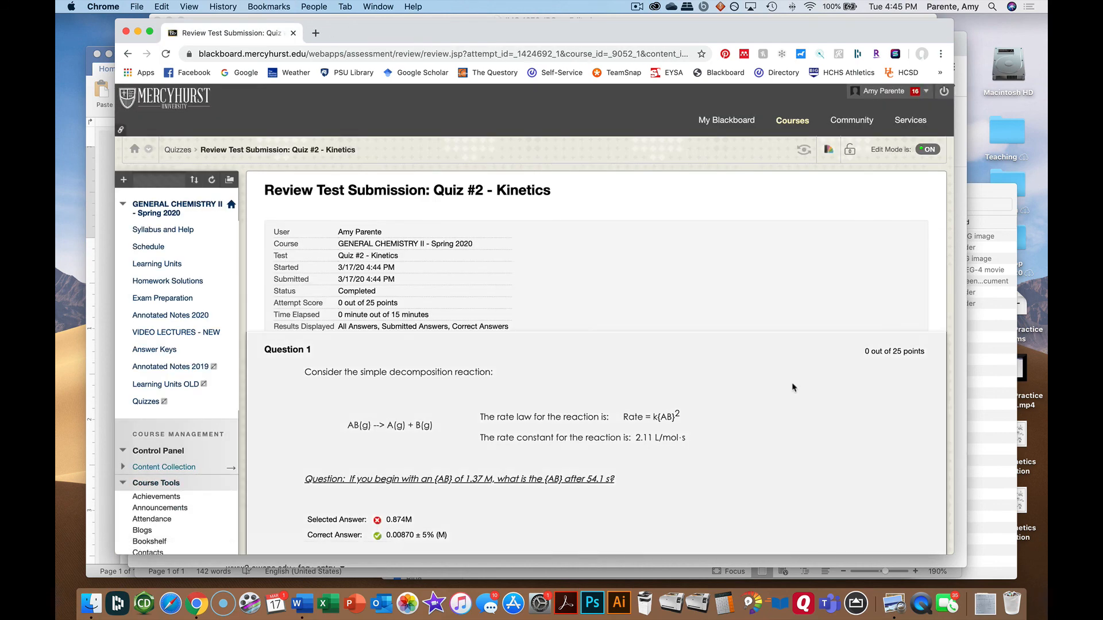
scroll(704, 465, "down", 3)
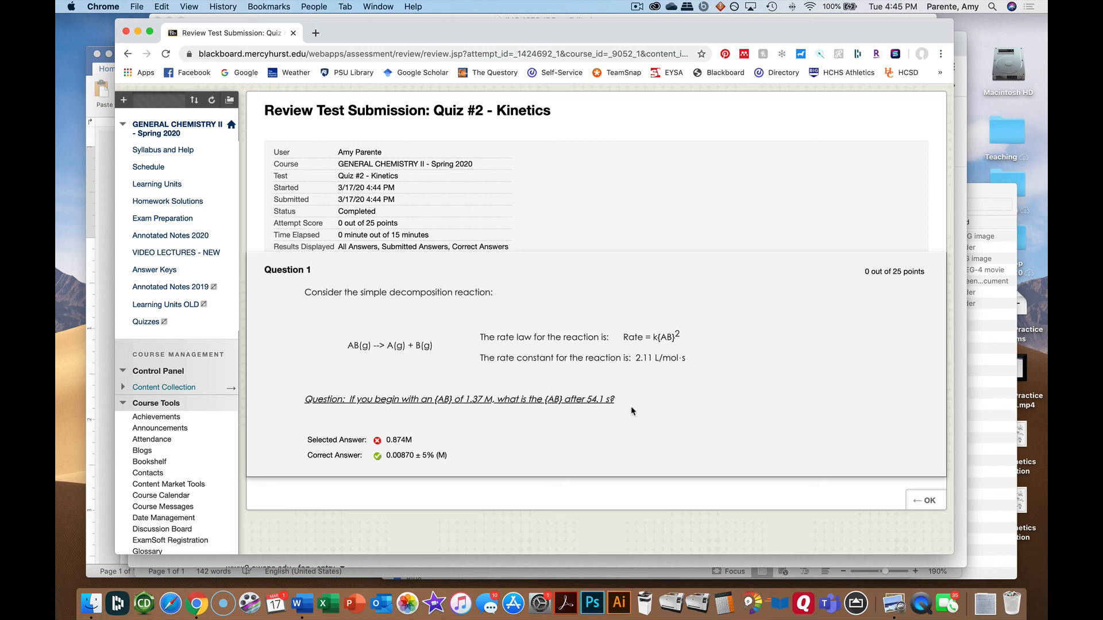
left_click(922, 501)
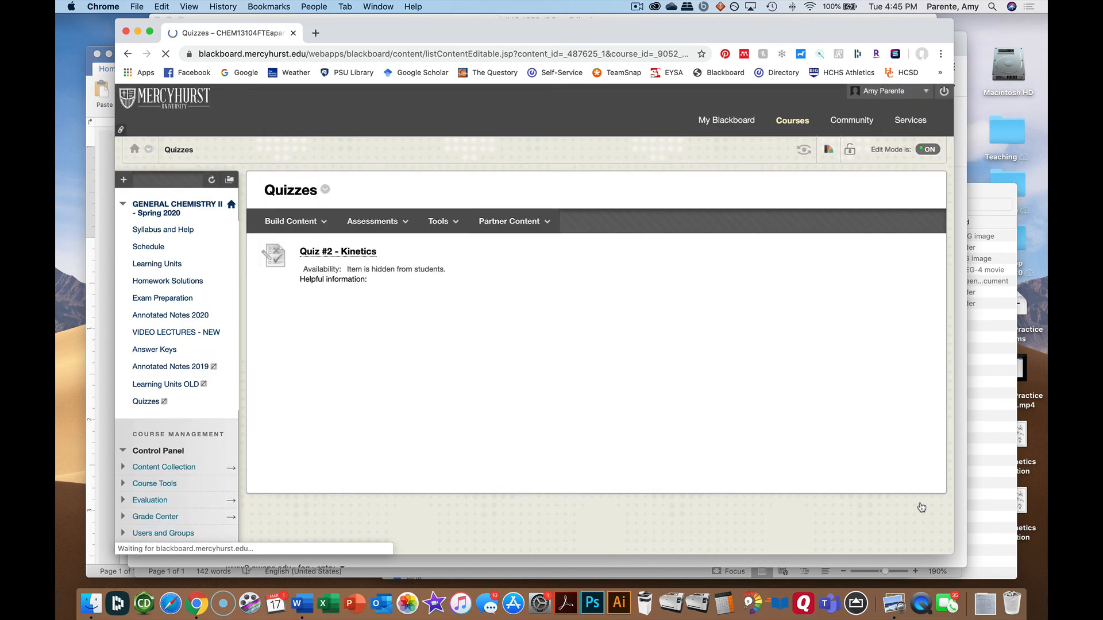
- Begin another preview attempt of Quiz #2 - Kinetics, examine the values in Question 1, and try closing the attempt but stay on the page
left_click(357, 256)
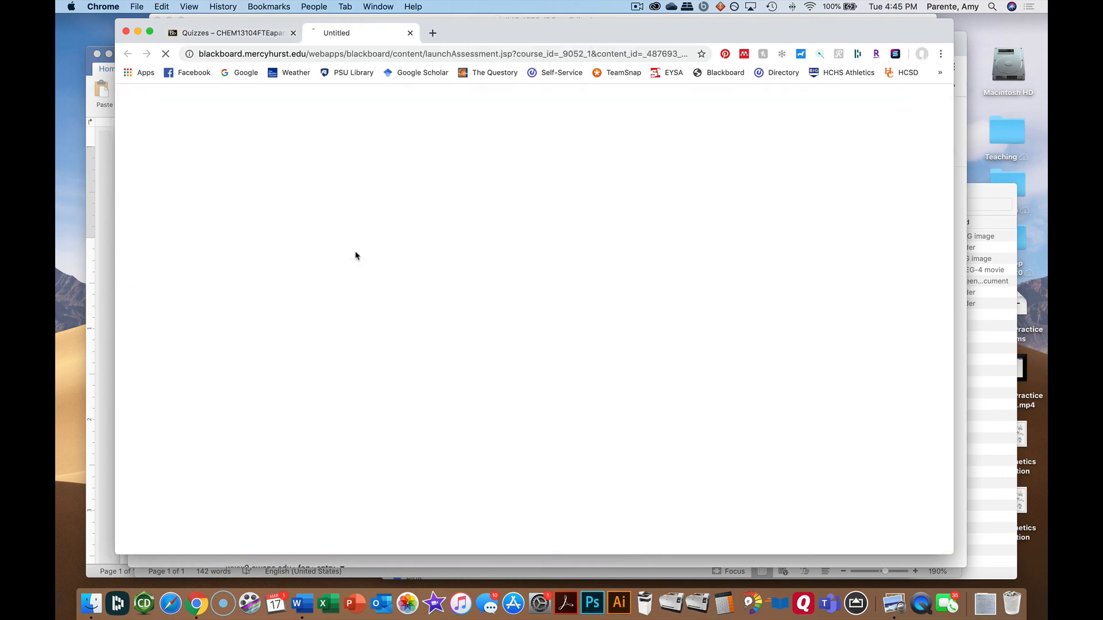
left_click(900, 338)
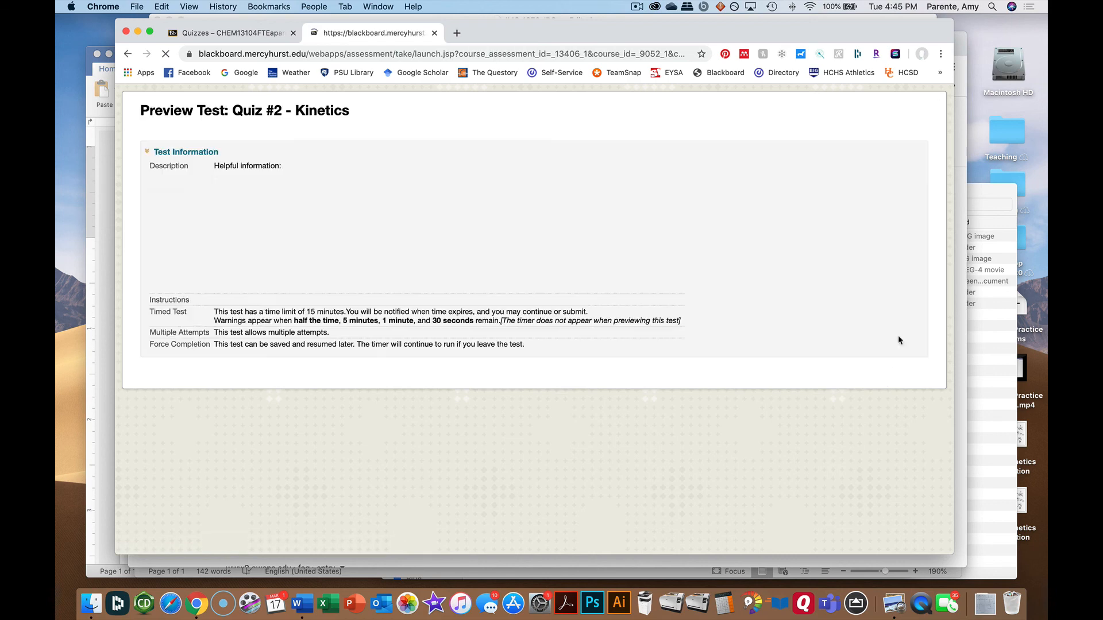
scroll(727, 423, "down", 4)
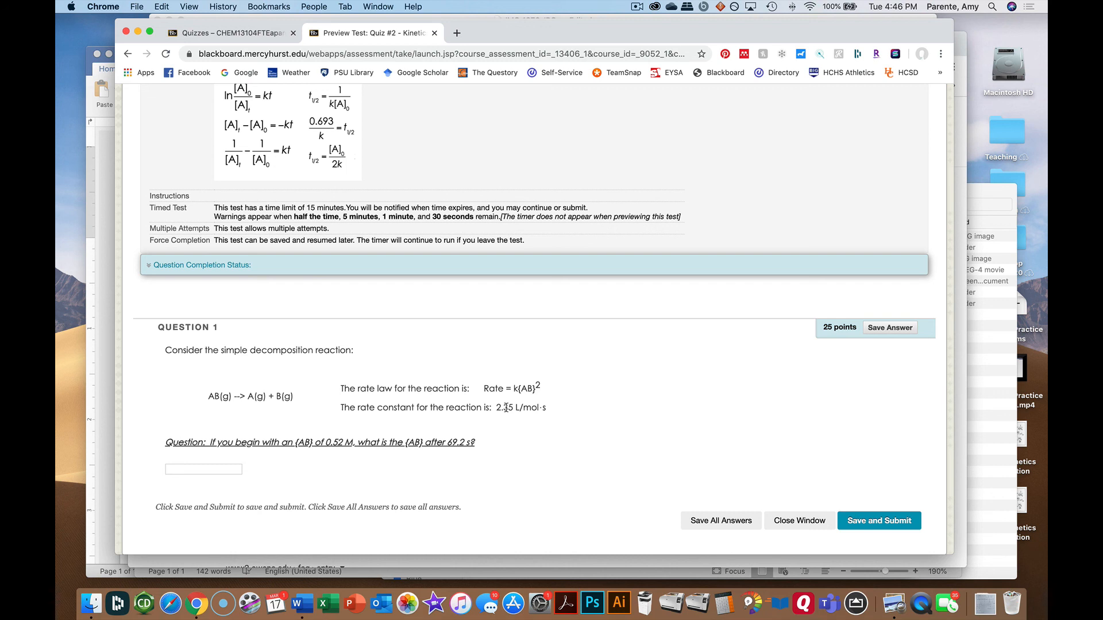
left_click(208, 468)
left_click(807, 522)
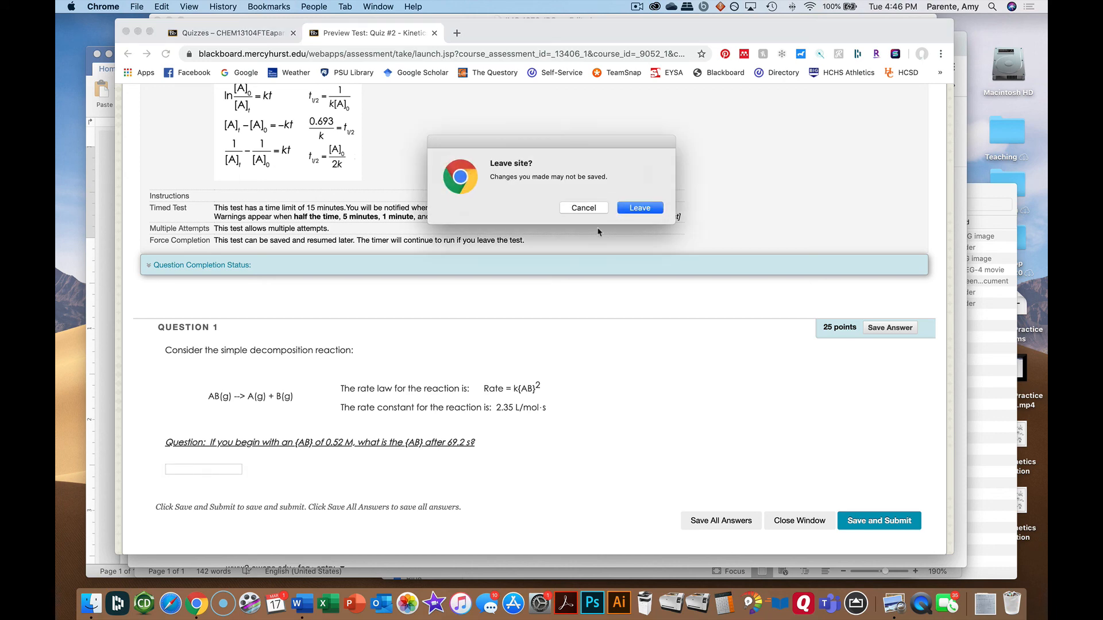
left_click(584, 208)
- Switch to the original Chapter 16 quiz in Word, then to the handwritten question plan IMG_1876.JPG in Preview, to compare the question setup
key("super+Tab")
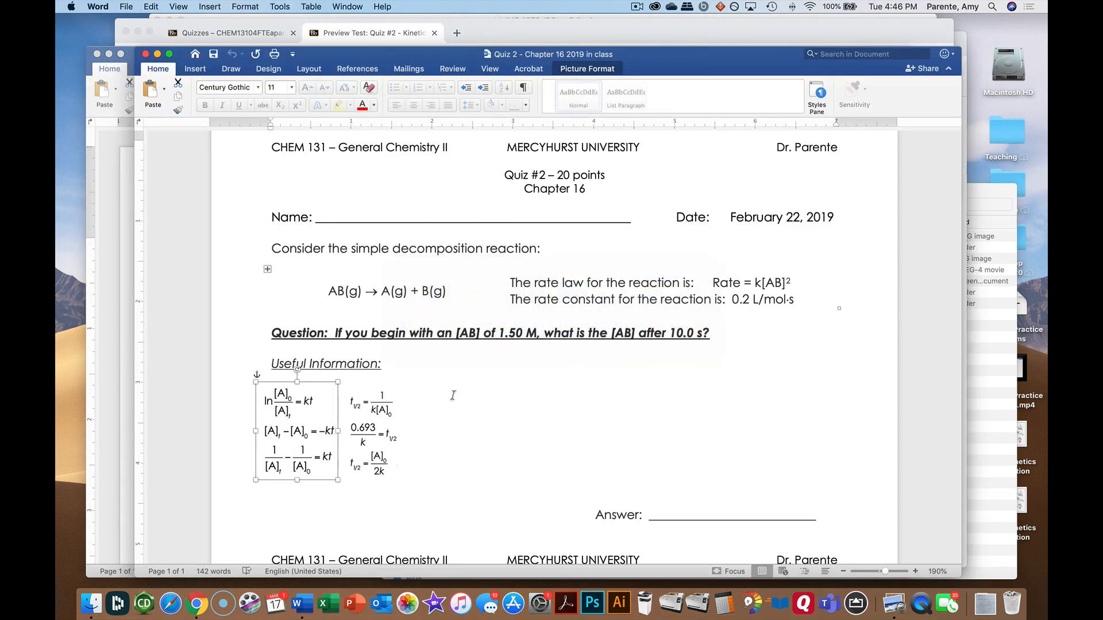
left_click(550, 359)
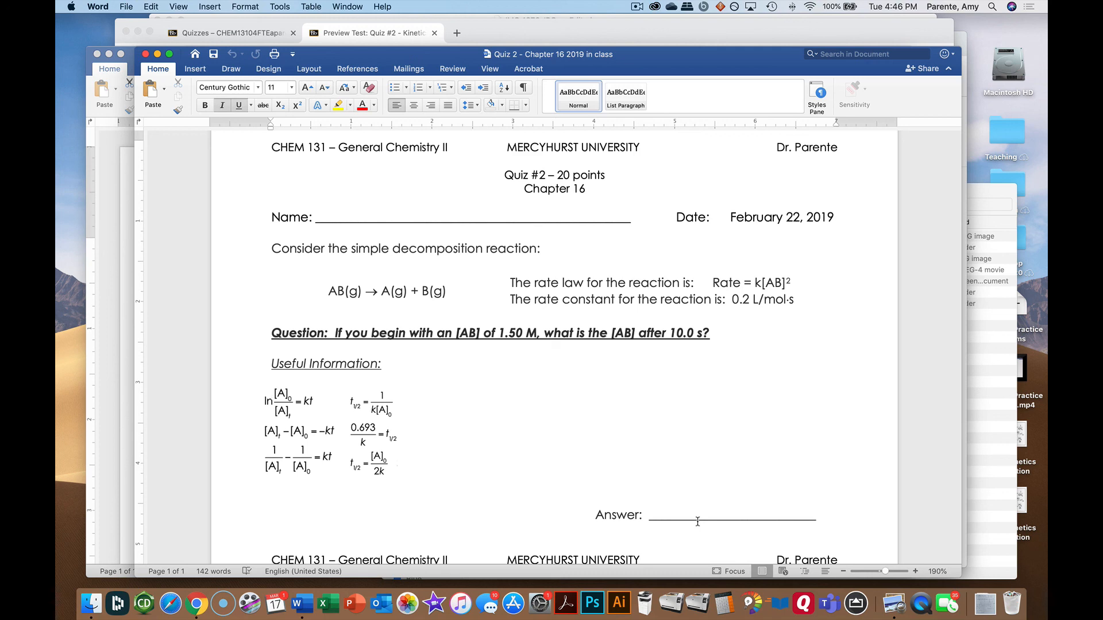
key("super+Tab")
key("super+Tab")
key("super+Tab")
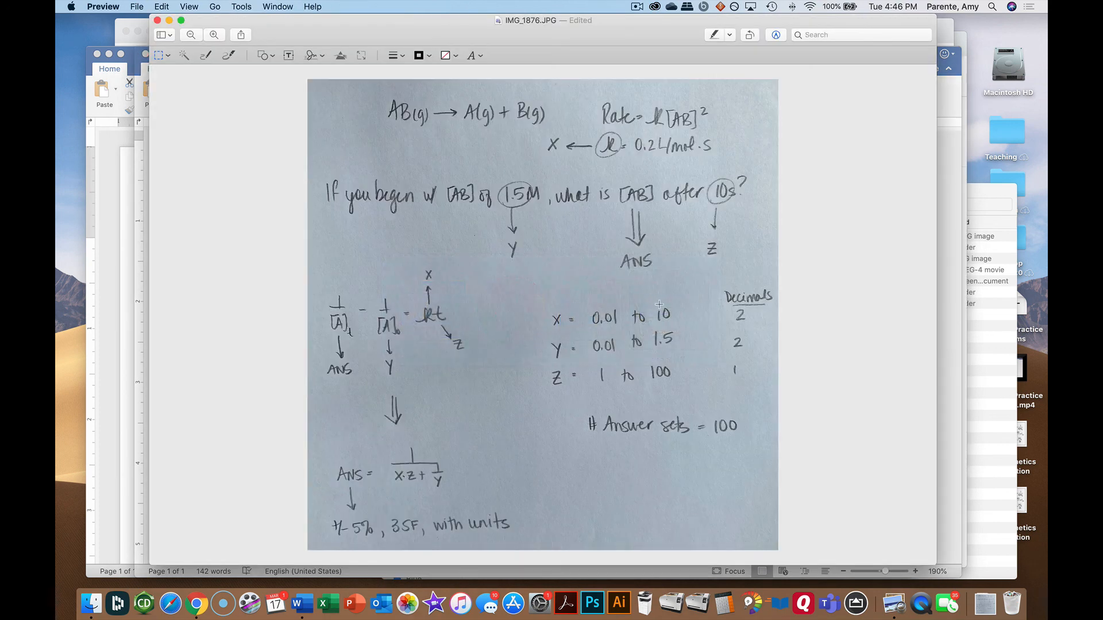